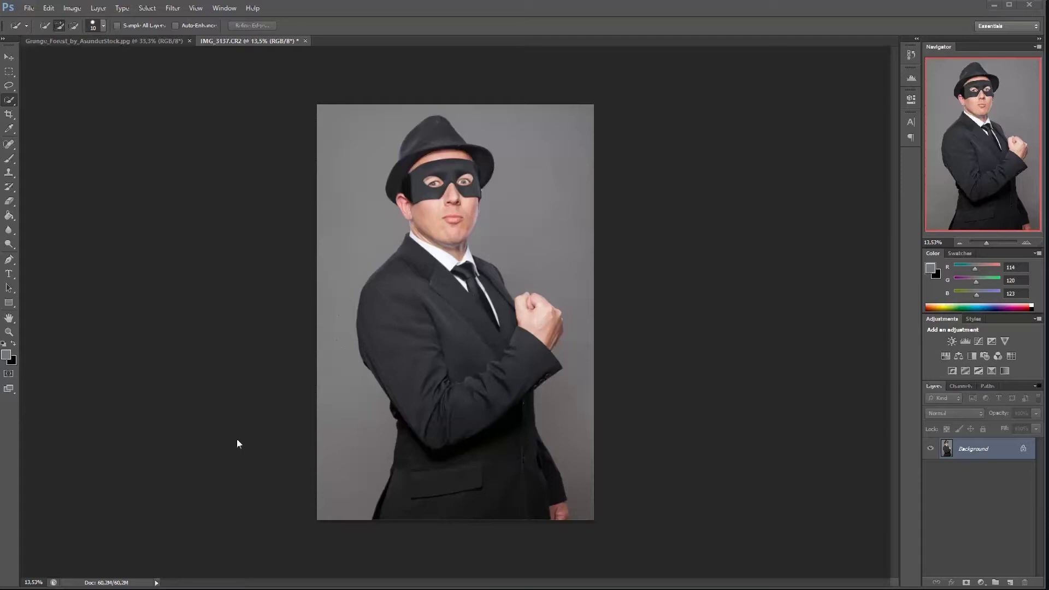
Switch to Bridge and look through the caricature portraits and the empty background image in the politikerne folder.
click(225, 588)
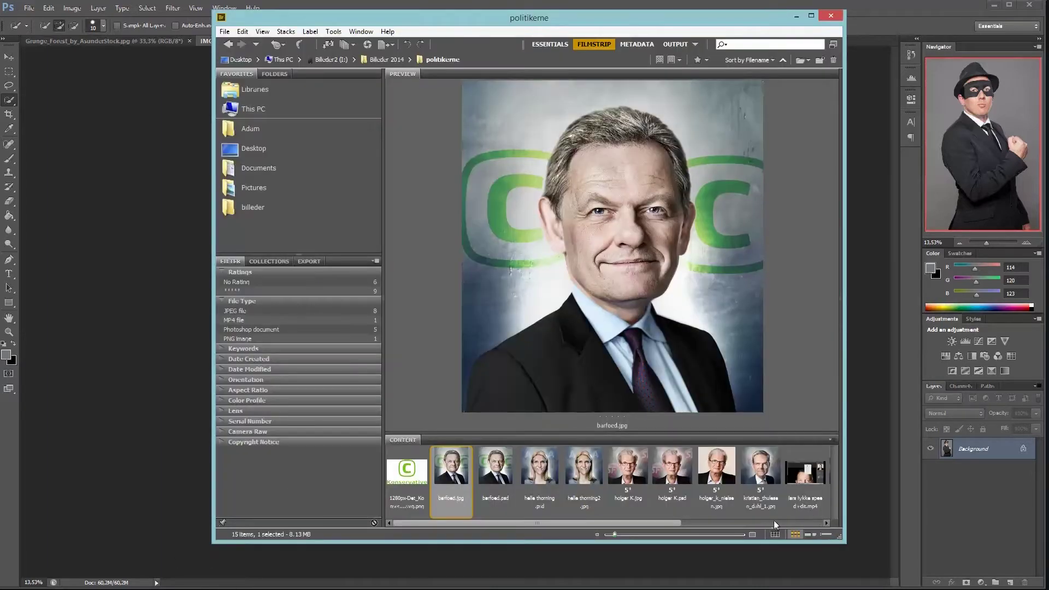
click(549, 466)
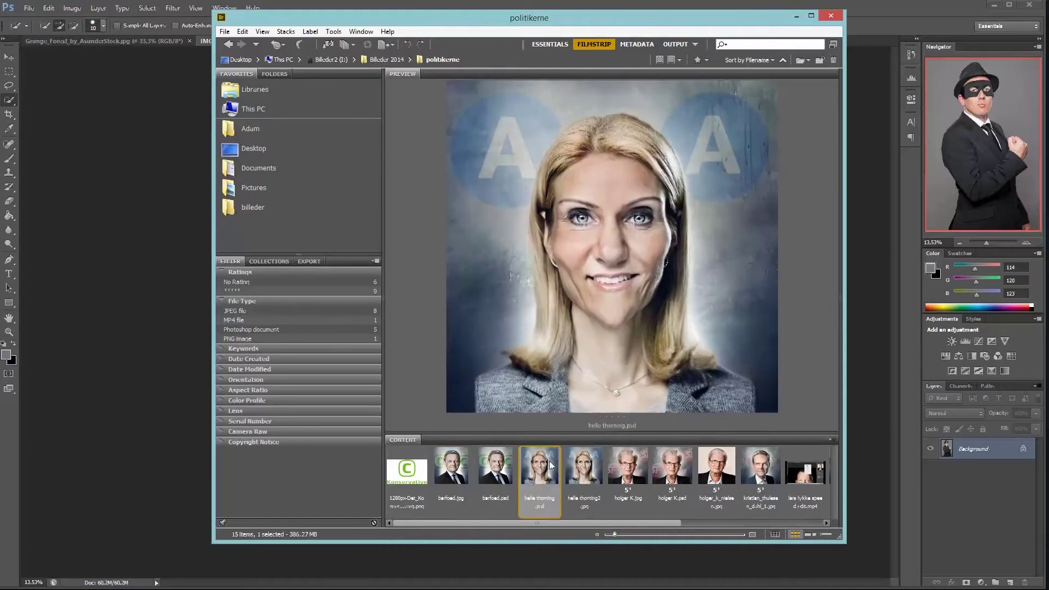
click(628, 468)
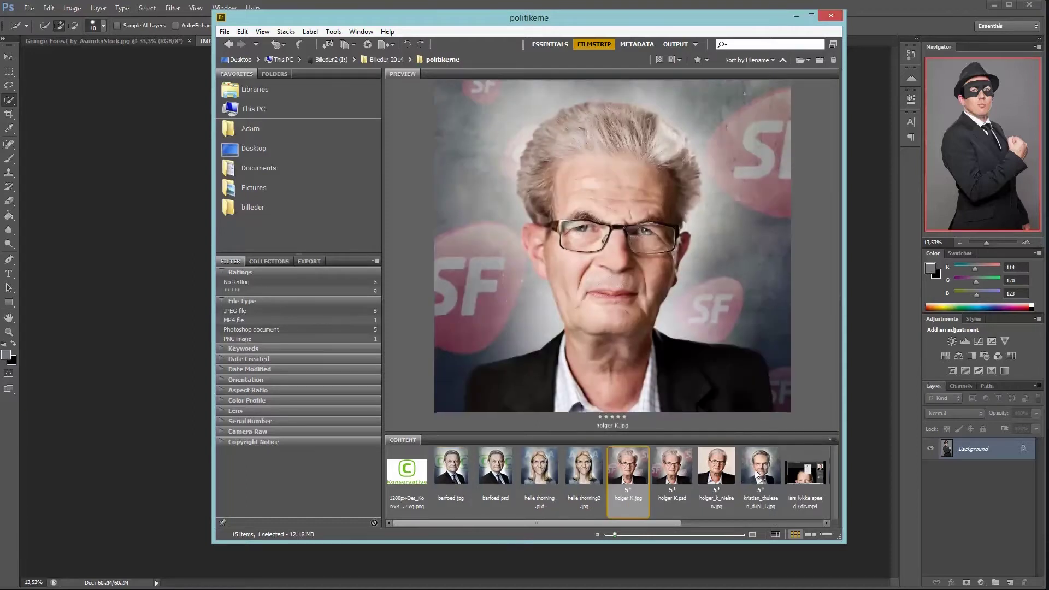
click(756, 471)
key(Right)
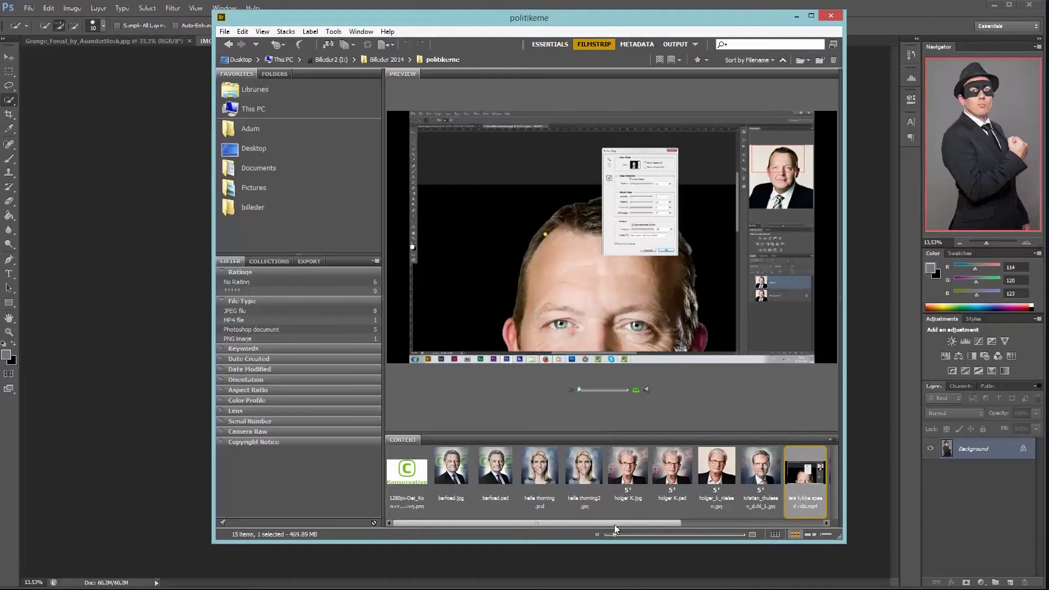
key(Right)
key(Right)
key(Right)
key(Right)
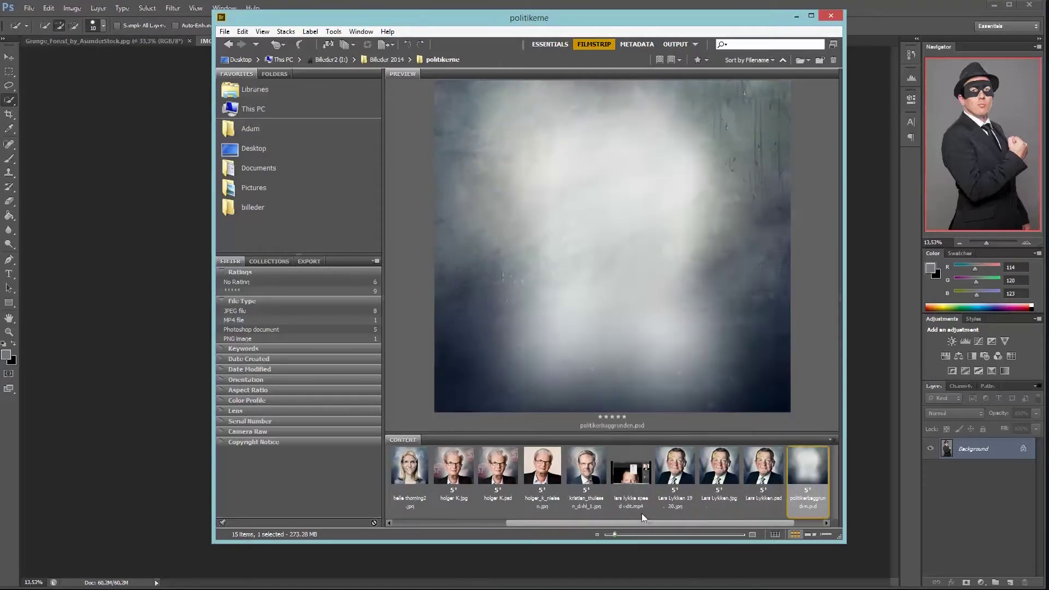
key(Right)
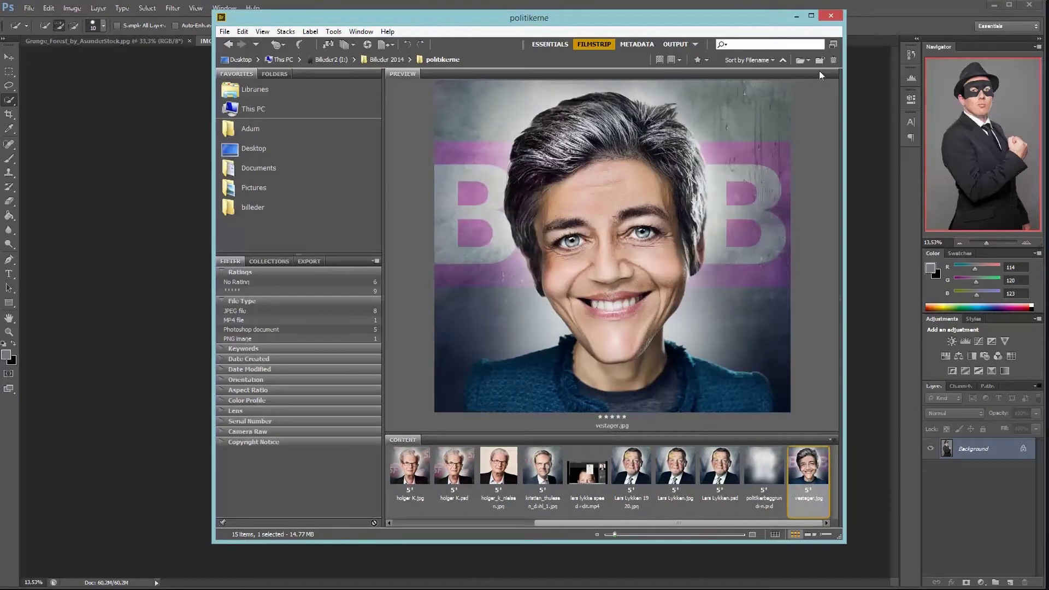
click(797, 18)
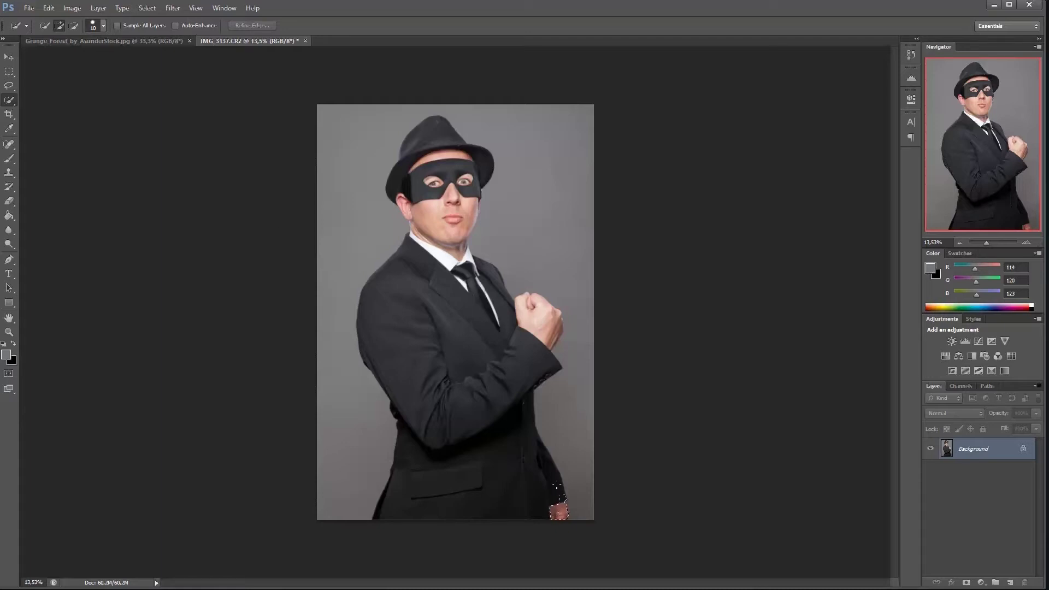
Select the whole man, including hat, suit and both hands, with the Quick Selection tool.
mouse_move(556, 485)
mouse_down()
mouse_move(523, 402)
mouse_move(527, 371)
mouse_move(548, 362)
mouse_move(546, 311)
mouse_move(484, 290)
mouse_up()
mouse_move(468, 254)
mouse_down()
mouse_move(462, 236)
mouse_move(480, 156)
mouse_move(437, 146)
mouse_move(416, 160)
mouse_up()
mouse_move(408, 259)
mouse_down()
mouse_move(386, 306)
mouse_move(392, 347)
mouse_up()
Refine the selection's edge against an On Black view with Smart Radius at 1.7 px, output to Selection.
click(245, 25)
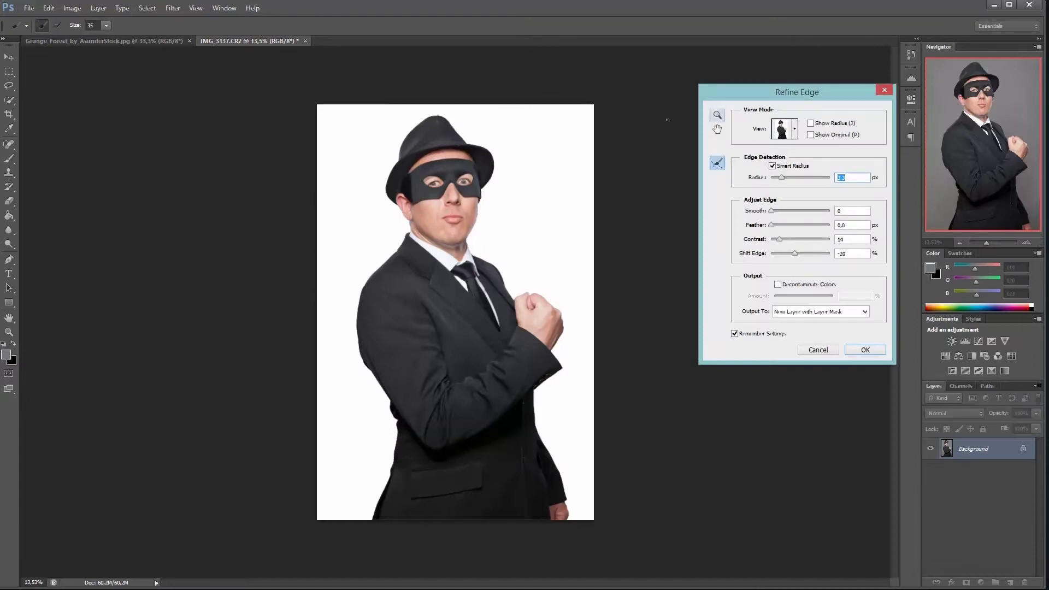
click(792, 130)
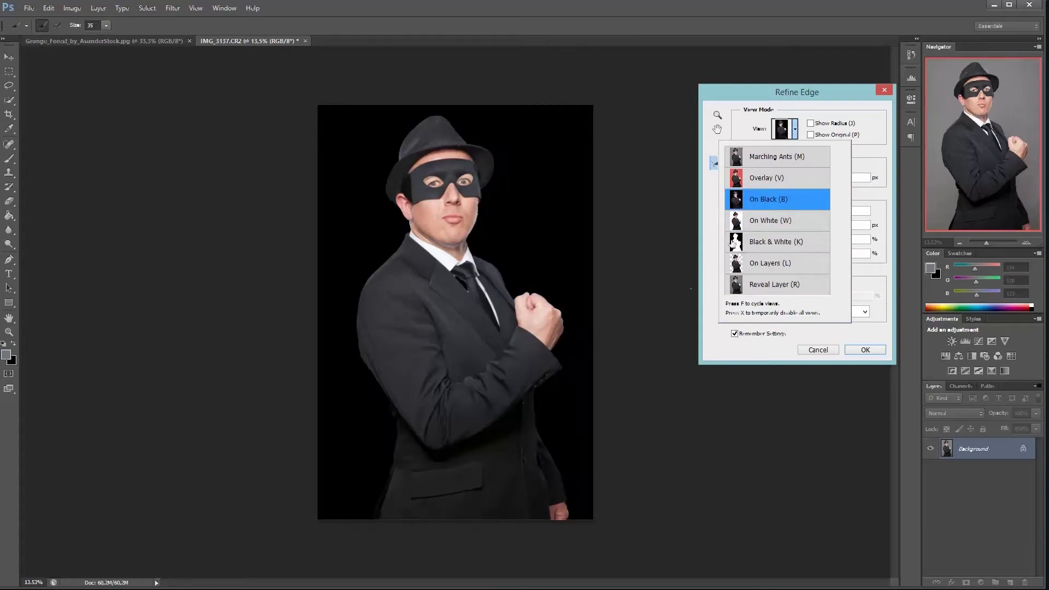
click(756, 138)
click(773, 165)
drag(782, 178, 778, 179)
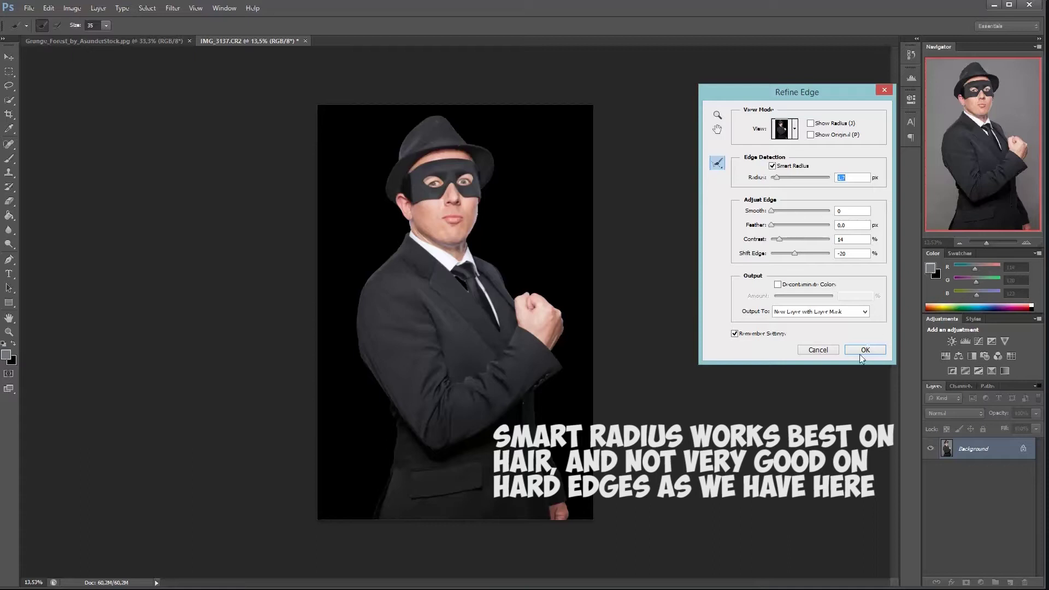
click(785, 311)
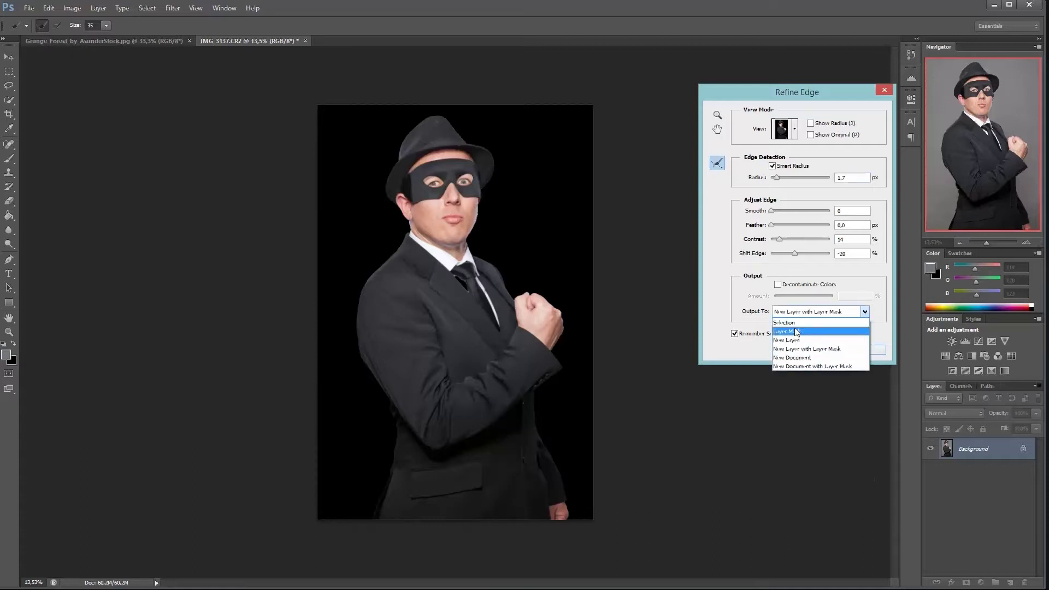
click(796, 321)
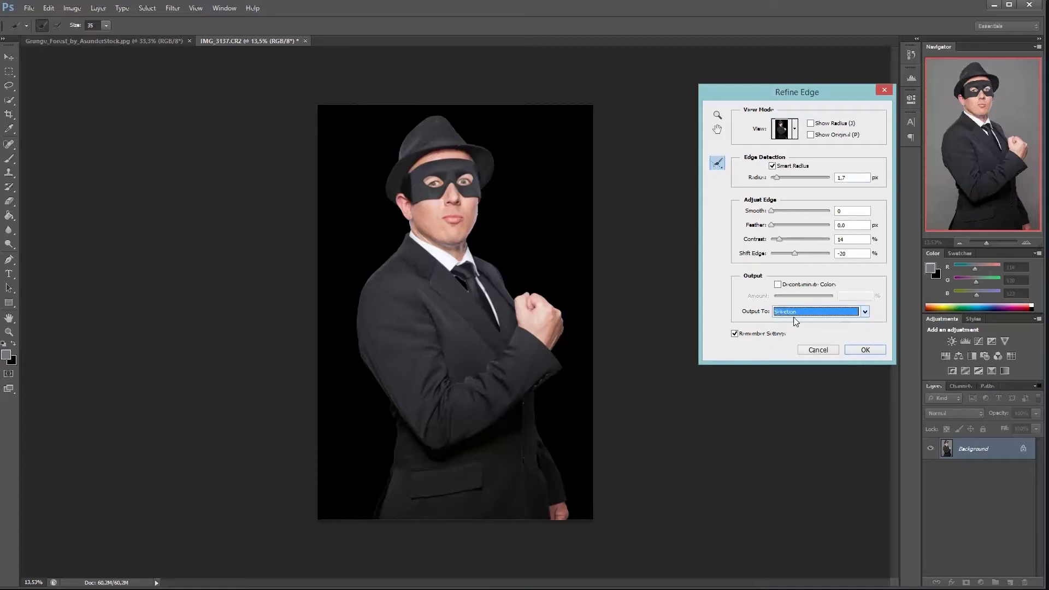
click(864, 351)
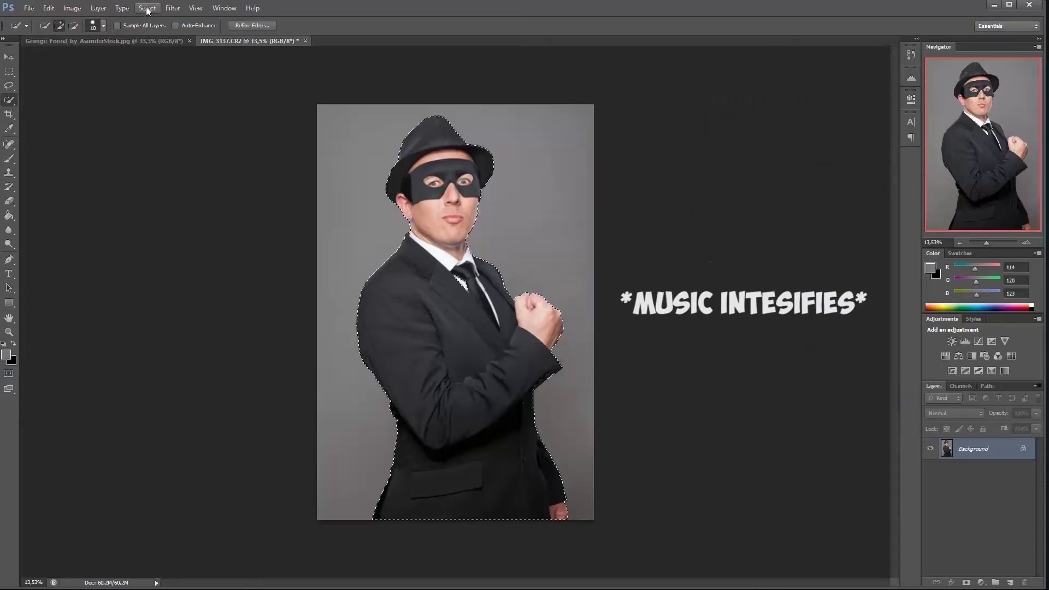
Save the selection as a new channel named "whole body" and deselect.
click(146, 8)
click(168, 210)
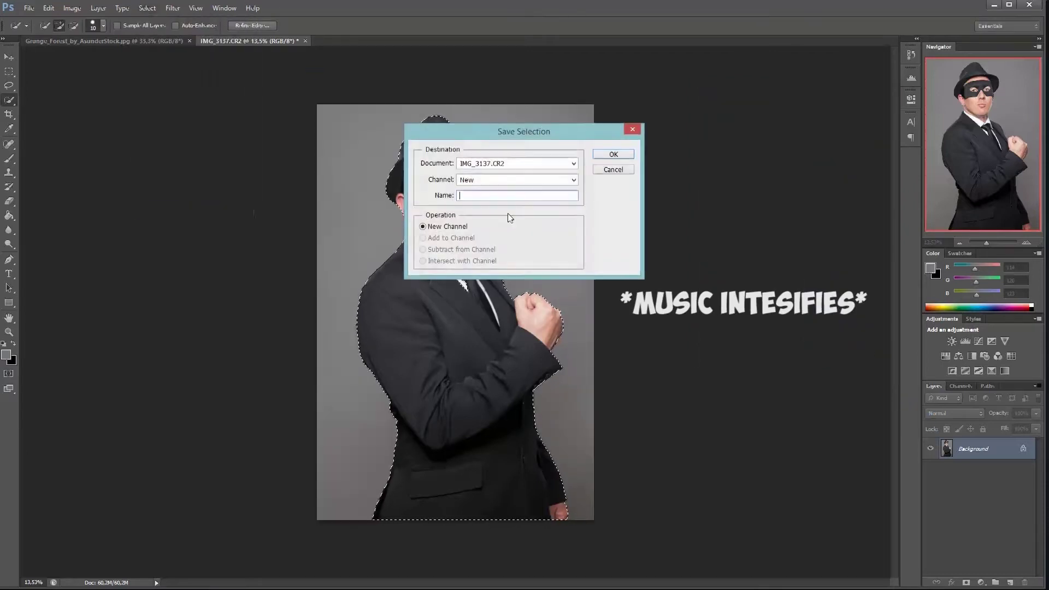
text(whole body)
key(Return)
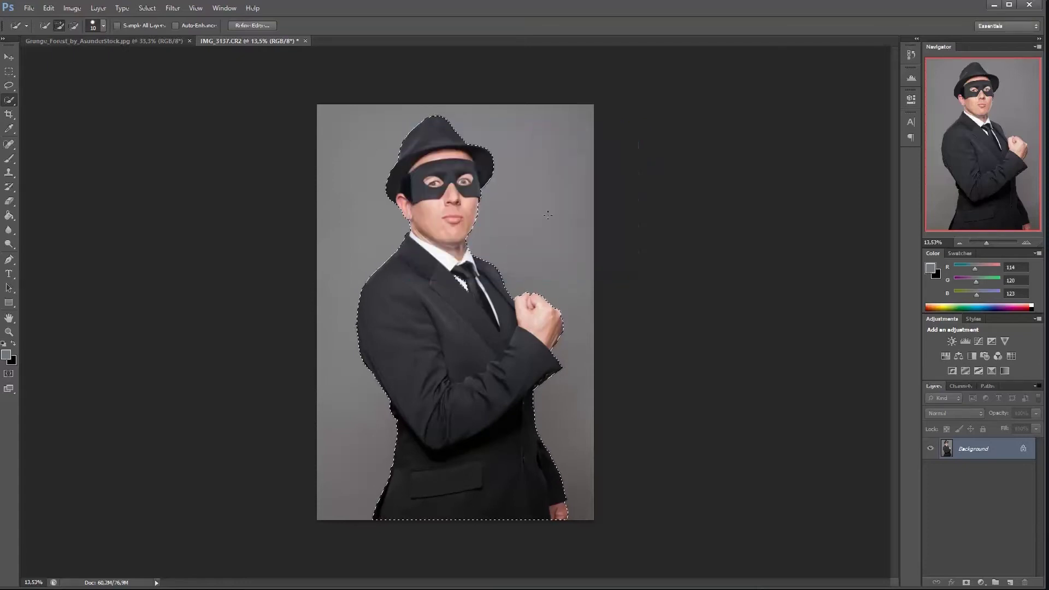
key(ctrl+d)
Select only the man's head with hat, mask and neck down to the shirt collar using Quick Selection.
drag(987, 242, 989, 242)
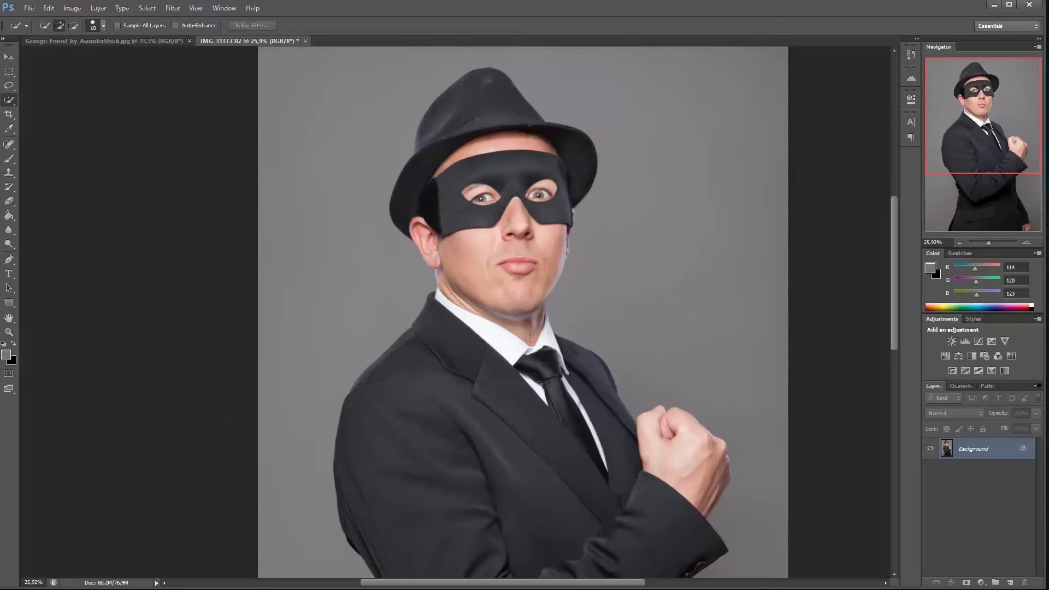
drag(526, 309, 554, 271)
mouse_move(579, 179)
mouse_down()
mouse_move(574, 147)
mouse_move(500, 94)
mouse_move(435, 213)
mouse_move(431, 251)
mouse_up()
click(992, 241)
drag(996, 145, 1011, 143)
drag(518, 330, 526, 307)
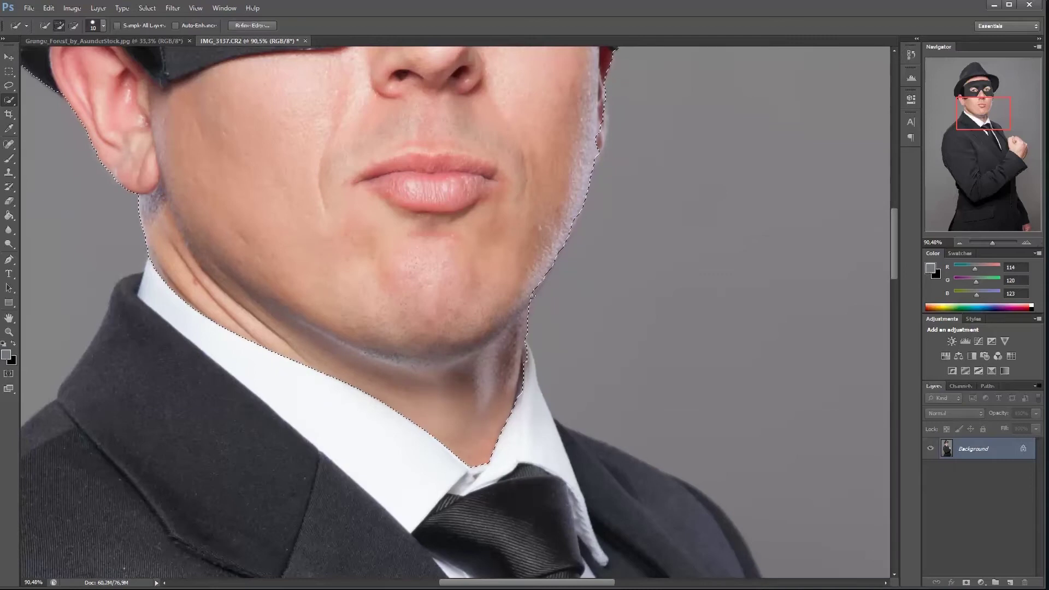
Clean up the head selection's edge along the jaw, neck and the far ear beside the mask.
click(533, 288)
drag(565, 172, 501, 314)
click(538, 274)
click(566, 136)
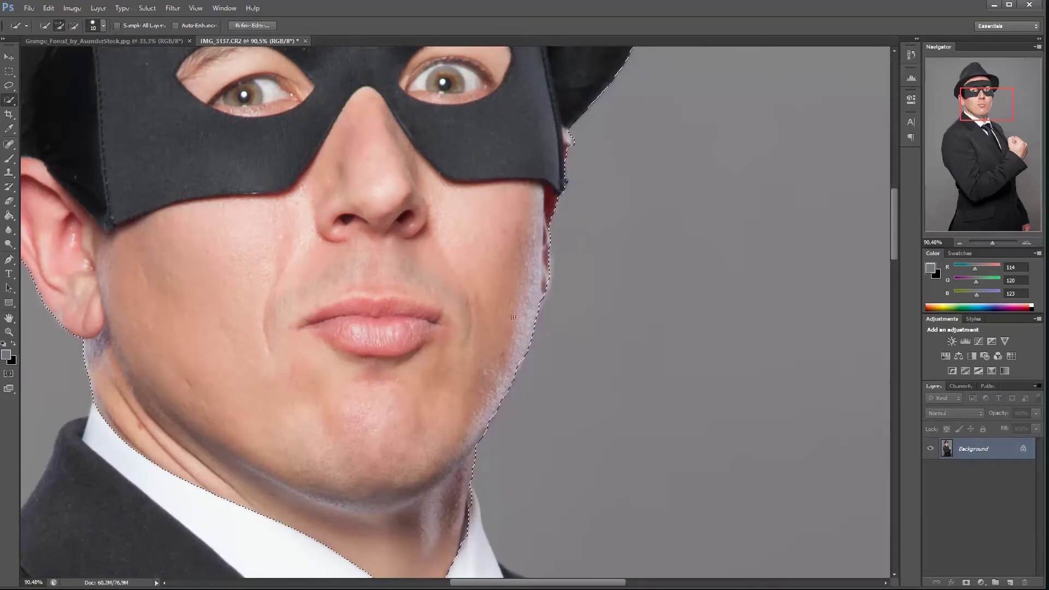
drag(575, 141, 524, 205)
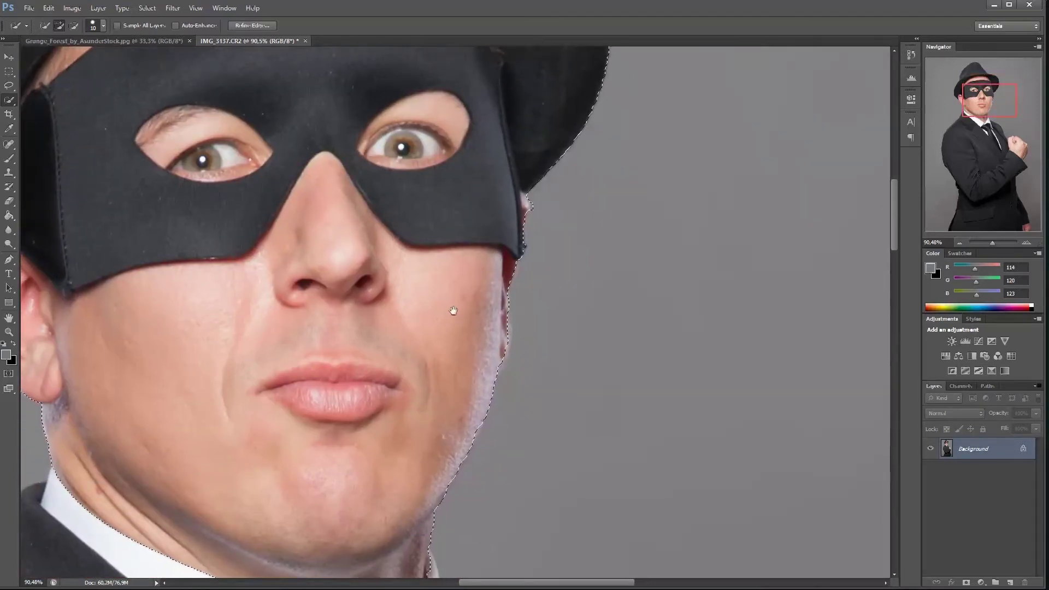
drag(454, 306, 536, 218)
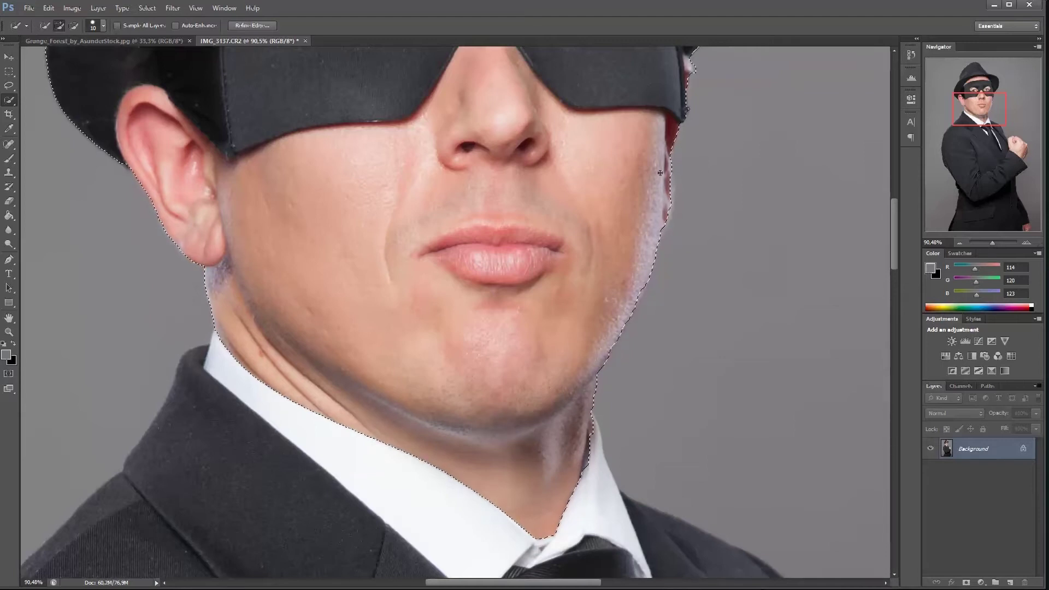
drag(506, 246, 568, 455)
drag(506, 268, 498, 209)
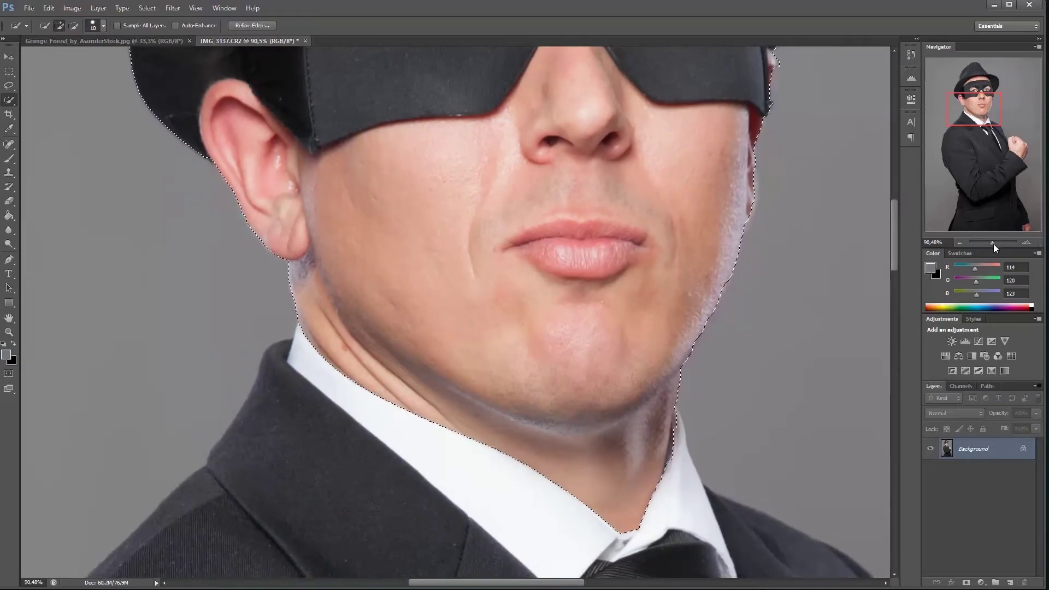
Refine the head selection's edge with Smart Radius at 2.3 px, slight smoothing, contrast 12% and shift edge 0%, output to Selection.
click(252, 25)
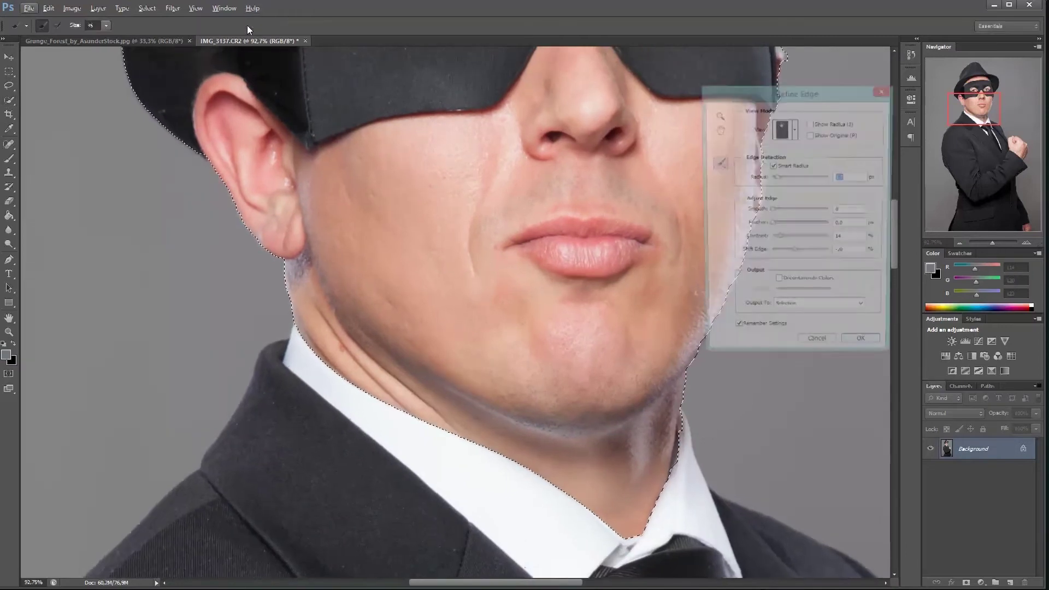
drag(776, 97, 805, 234)
drag(808, 316, 813, 317)
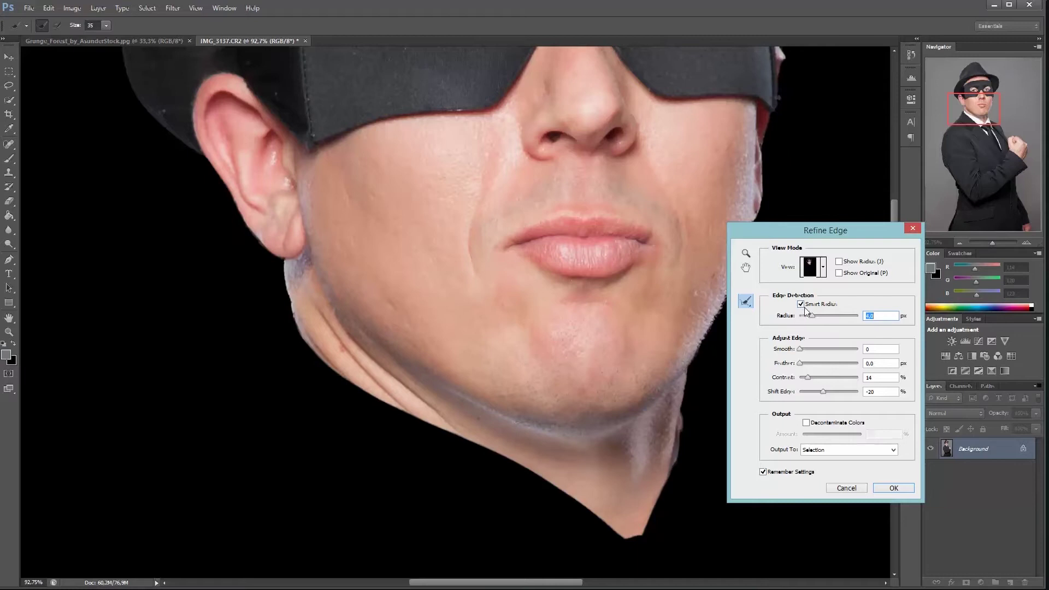
drag(766, 231, 847, 213)
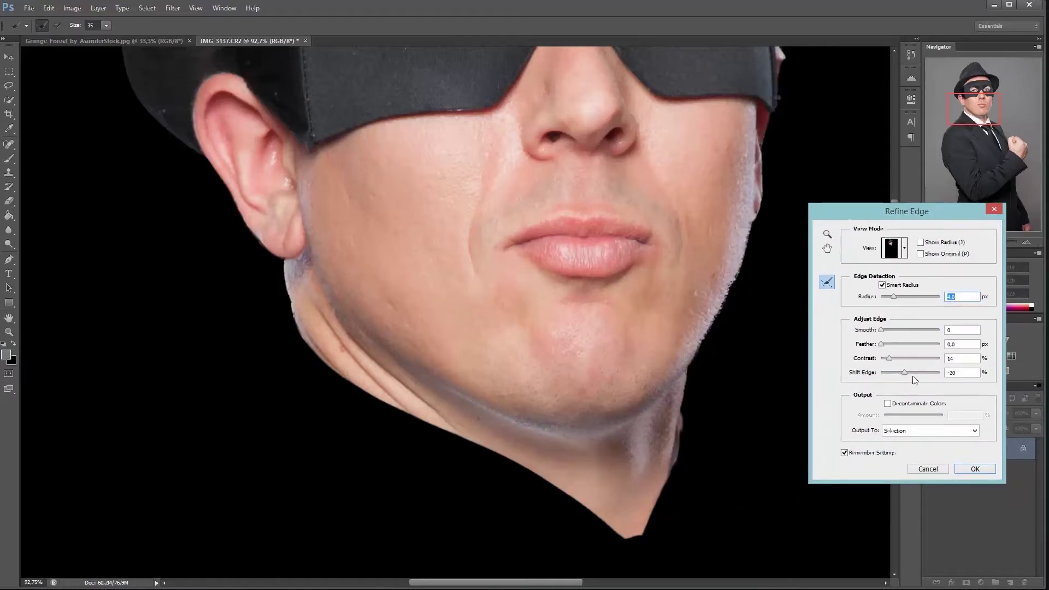
drag(881, 330, 885, 332)
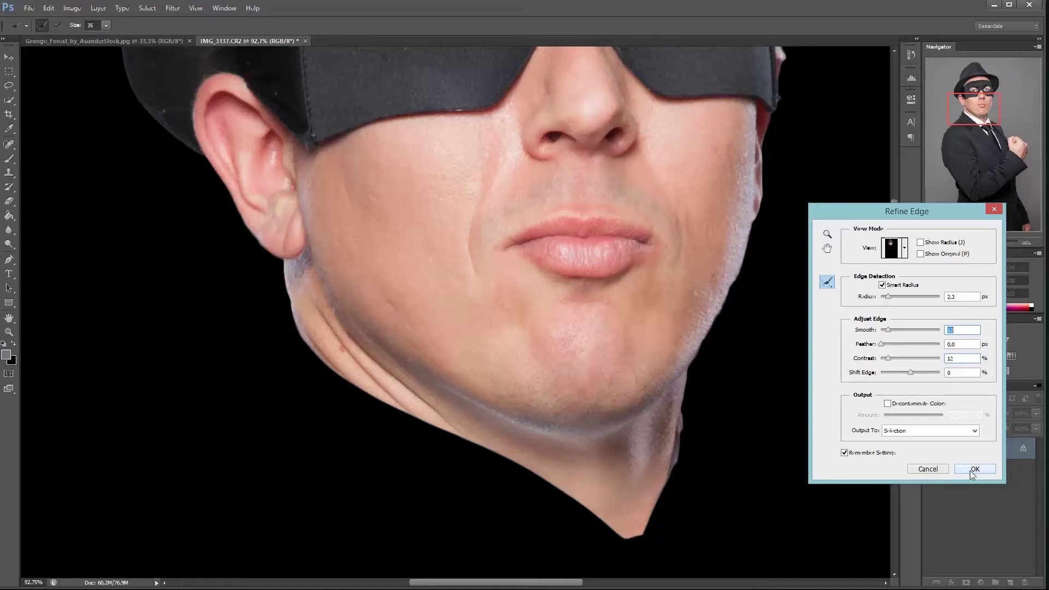
drag(538, 101, 603, 343)
drag(664, 159, 530, 284)
drag(392, 275, 593, 159)
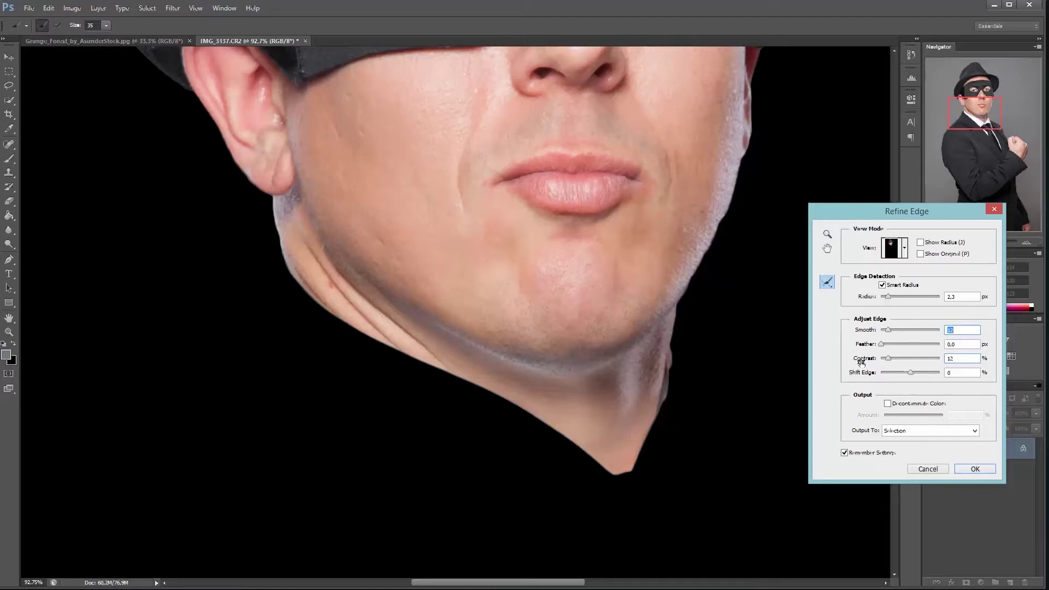
click(969, 470)
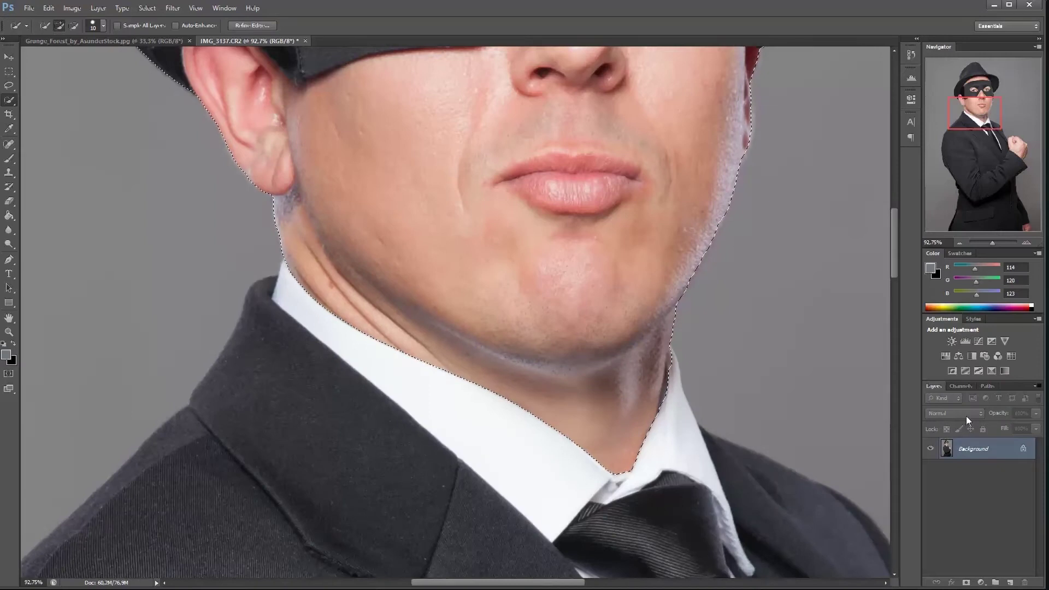
Copy the selected head onto a new layer and hide that layer, leaving the Background visible.
drag(975, 113, 980, 104)
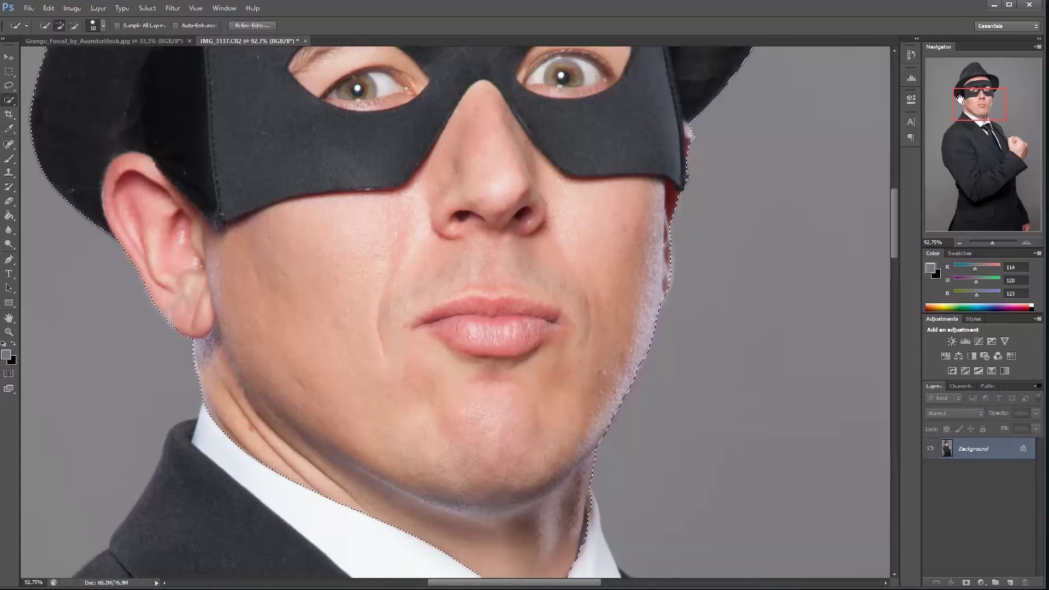
mouse_move(963, 98)
mouse_down()
mouse_move(969, 74)
mouse_move(969, 114)
mouse_up()
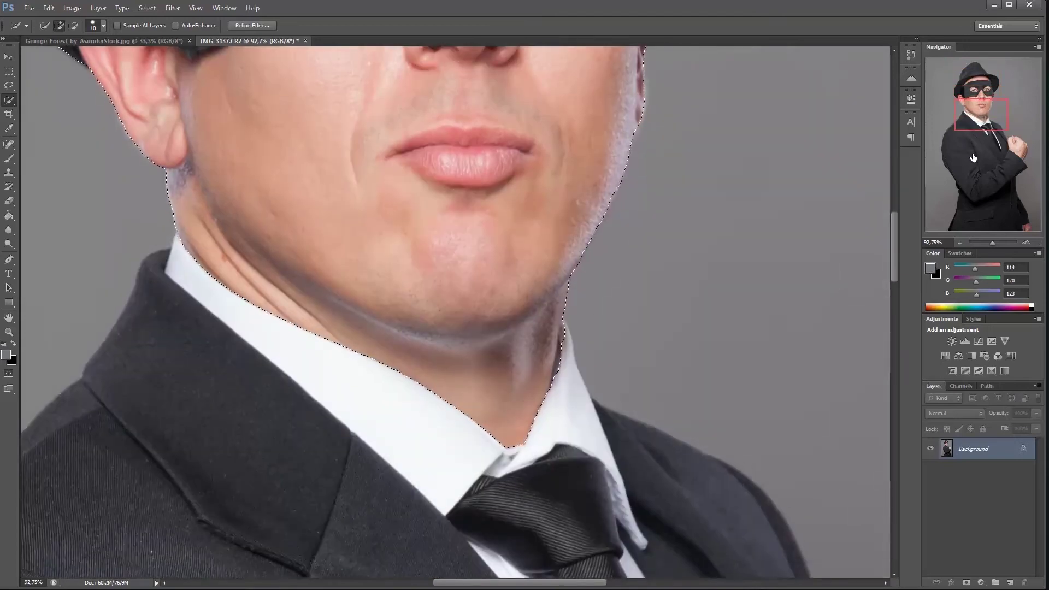
key(ctrl+j)
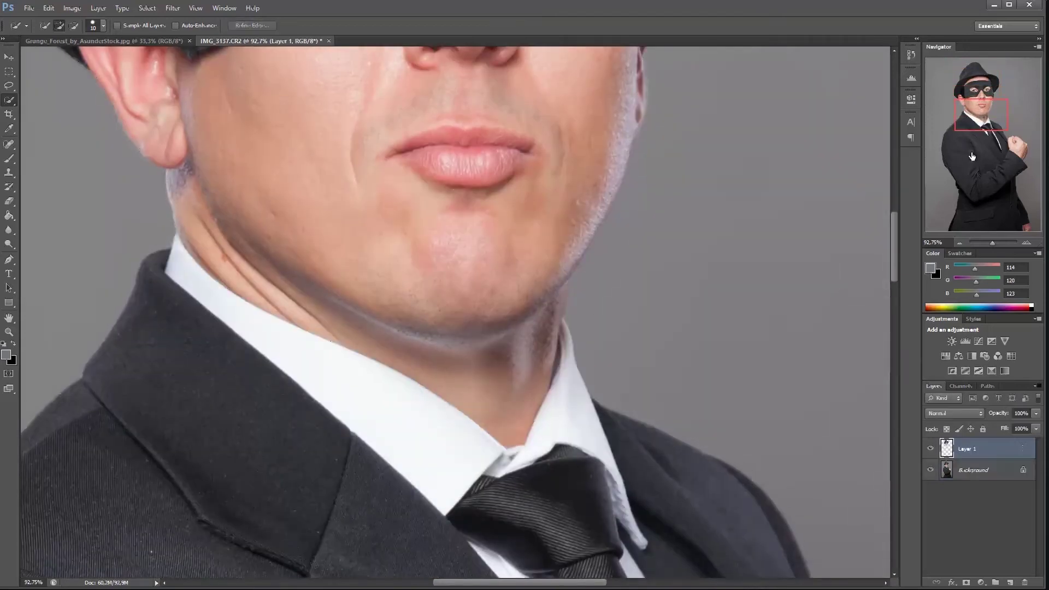
click(930, 470)
click(929, 470)
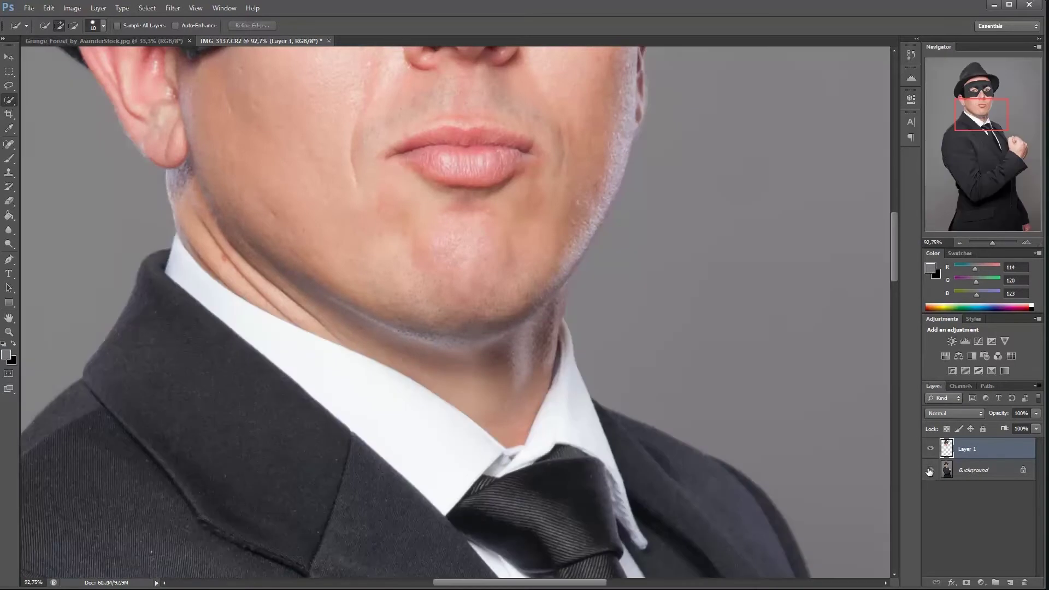
drag(998, 106, 992, 83)
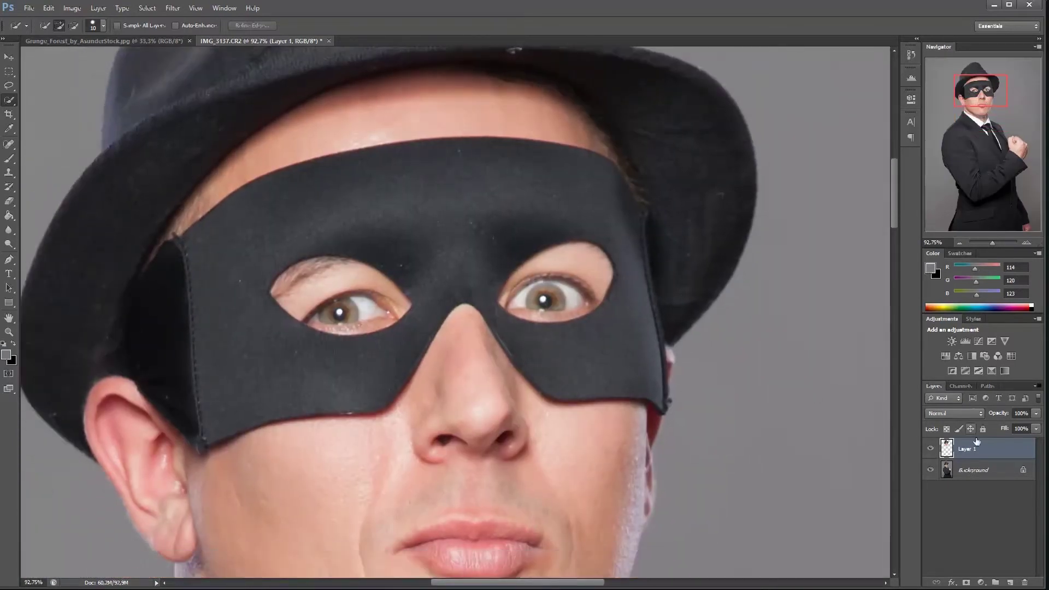
click(930, 449)
Sample the grey backdrop colour for the Brush, set its flow to 100%, and add a new layer above the Background.
drag(993, 242, 991, 242)
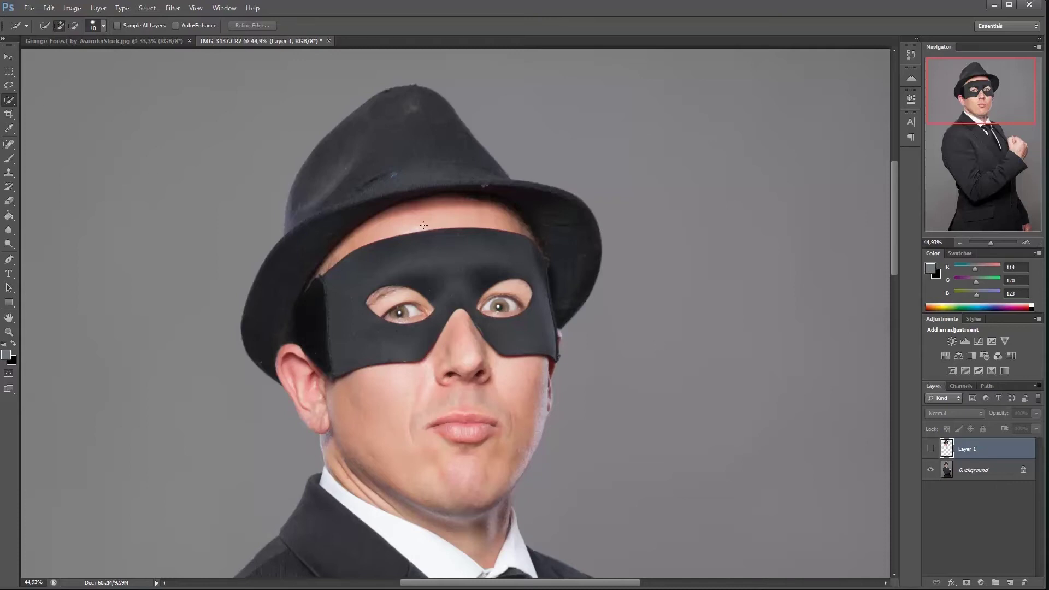
mouse_move(374, 295)
mouse_down()
mouse_move(396, 258)
mouse_move(436, 230)
mouse_up()
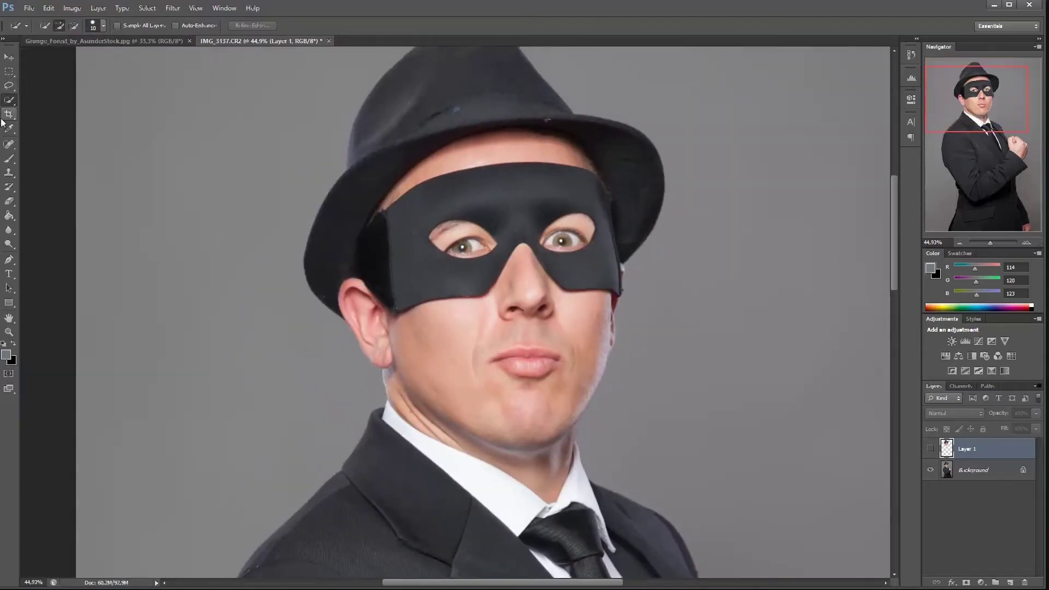
click(9, 159)
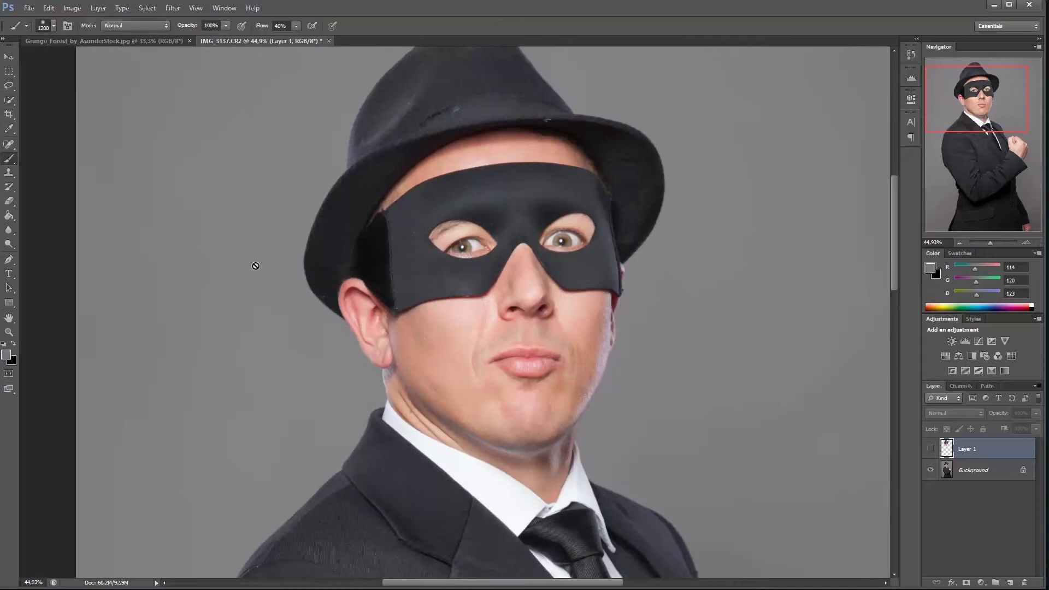
alt+click(258, 323)
drag(258, 28, 379, 152)
click(975, 471)
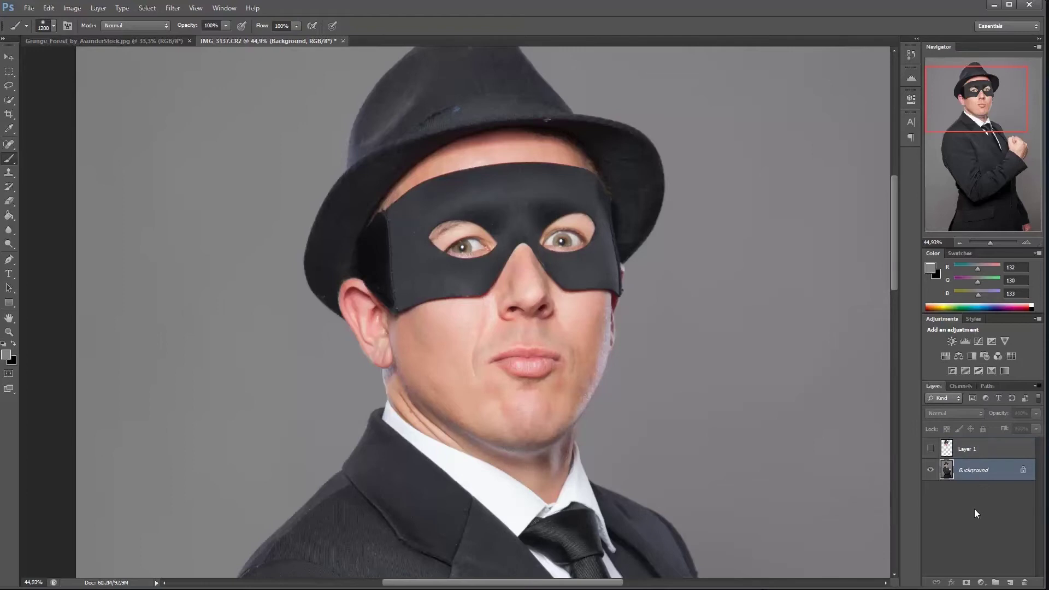
key(ctrl+shift+n)
key(Return)
Paint the sampled grey over the hat and the upper head on the new layer.
key(bracketleft)
key(bracketleft)
key(bracketleft)
key(bracketleft)
key(bracketleft)
key(bracketleft)
key(bracketleft)
key(bracketleft)
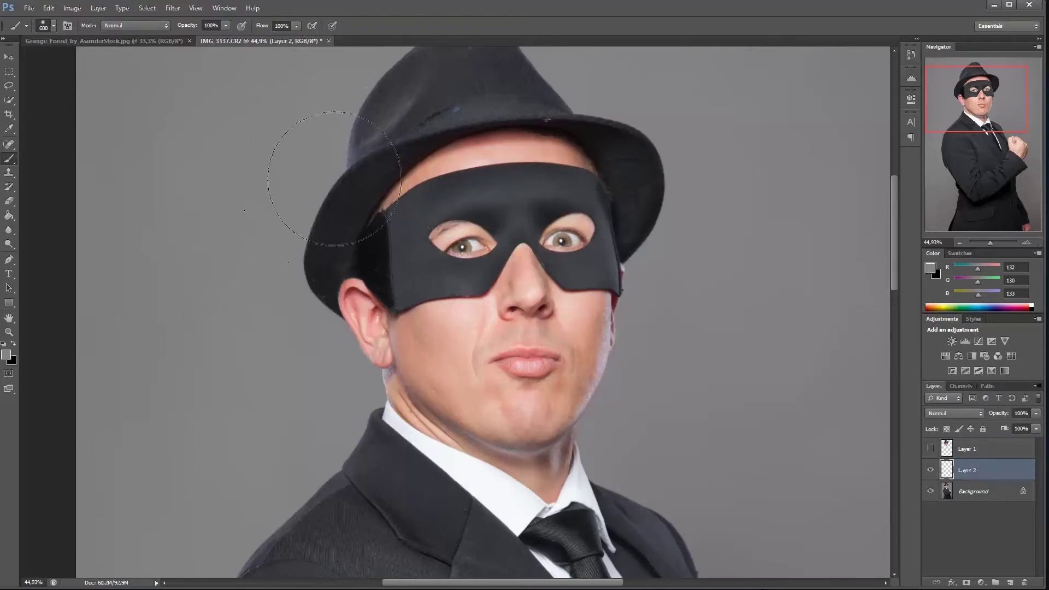
mouse_move(342, 214)
mouse_down()
mouse_move(309, 228)
mouse_move(346, 175)
mouse_move(439, 140)
mouse_up()
drag(355, 110, 366, 229)
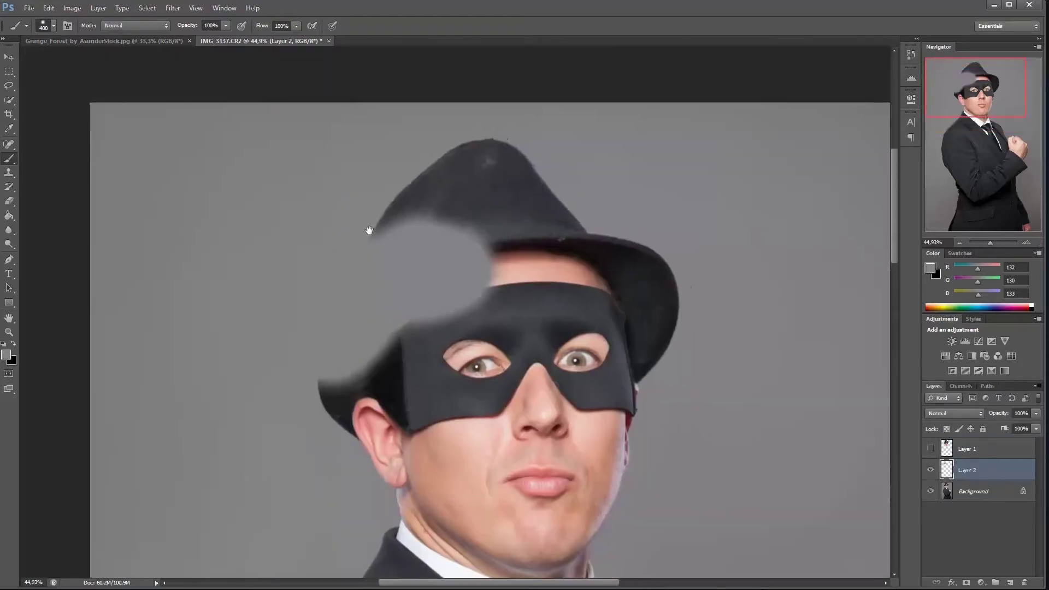
mouse_move(409, 192)
mouse_down()
mouse_move(474, 168)
mouse_move(563, 206)
mouse_move(594, 302)
mouse_move(496, 300)
mouse_move(495, 317)
mouse_up()
drag(495, 347, 482, 220)
key(bracketleft)
key(bracketleft)
mouse_move(425, 248)
mouse_down()
mouse_move(375, 215)
mouse_move(328, 262)
mouse_move(360, 284)
mouse_up()
key(bracketleft)
Paint out the remaining face down to the neck using smaller brush sizes, and lower the brush flow to 29%.
mouse_move(453, 284)
mouse_down()
mouse_move(393, 328)
mouse_move(416, 359)
mouse_move(368, 335)
mouse_move(440, 258)
mouse_move(485, 239)
mouse_move(616, 227)
mouse_up()
key(bracketleft)
key(bracketleft)
key(bracketleft)
mouse_move(590, 285)
mouse_down()
mouse_move(597, 325)
mouse_move(568, 385)
mouse_move(582, 382)
mouse_move(563, 404)
mouse_move(538, 333)
mouse_move(545, 309)
mouse_move(478, 328)
mouse_move(549, 421)
mouse_move(367, 339)
mouse_up()
key(bracketright)
key(bracketright)
key(shift+2)
key(shift+9)
drag(985, 242, 990, 241)
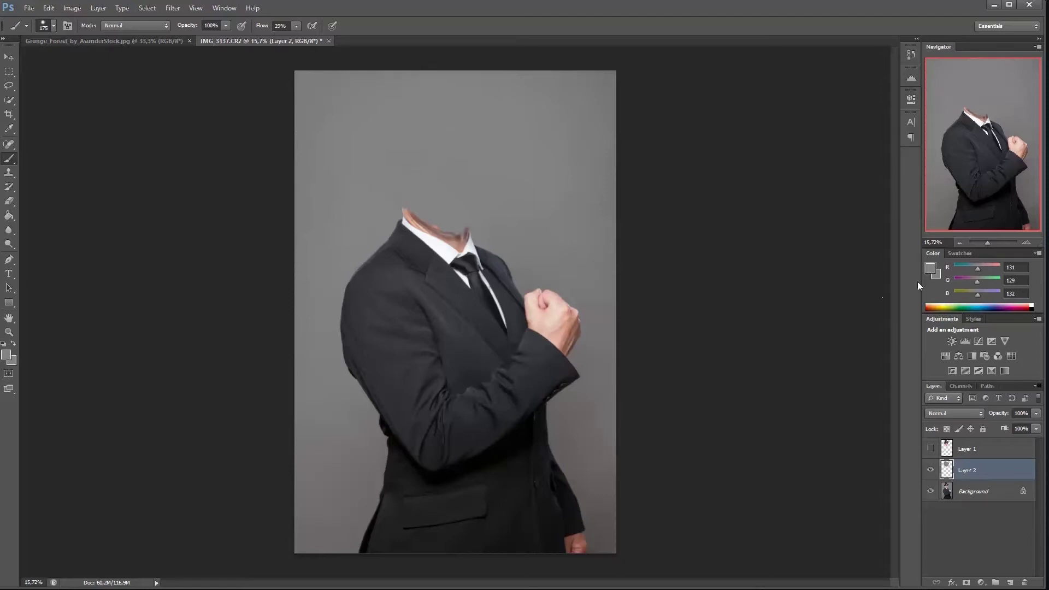
Enlarge the canvas to 120% width and 130% height, anchored at the bottom centre and extended in the foreground colour.
drag(987, 241, 986, 241)
click(70, 9)
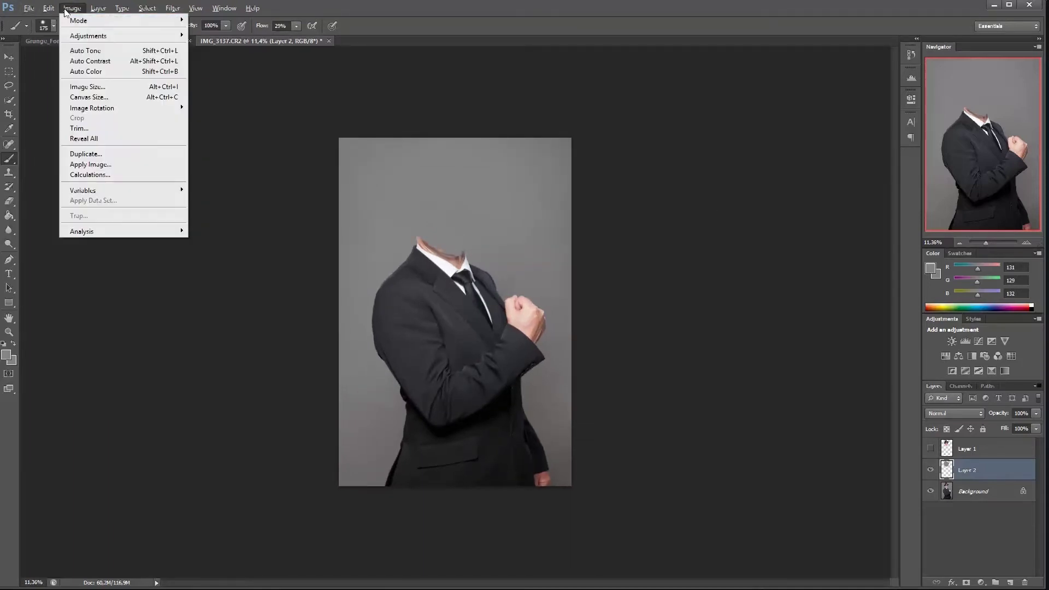
click(88, 97)
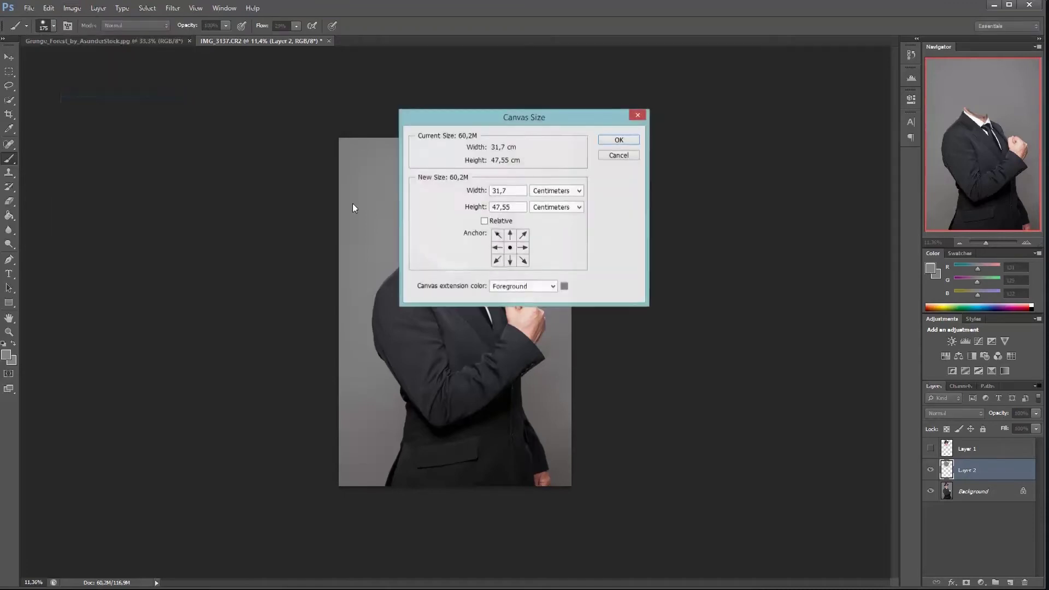
click(511, 261)
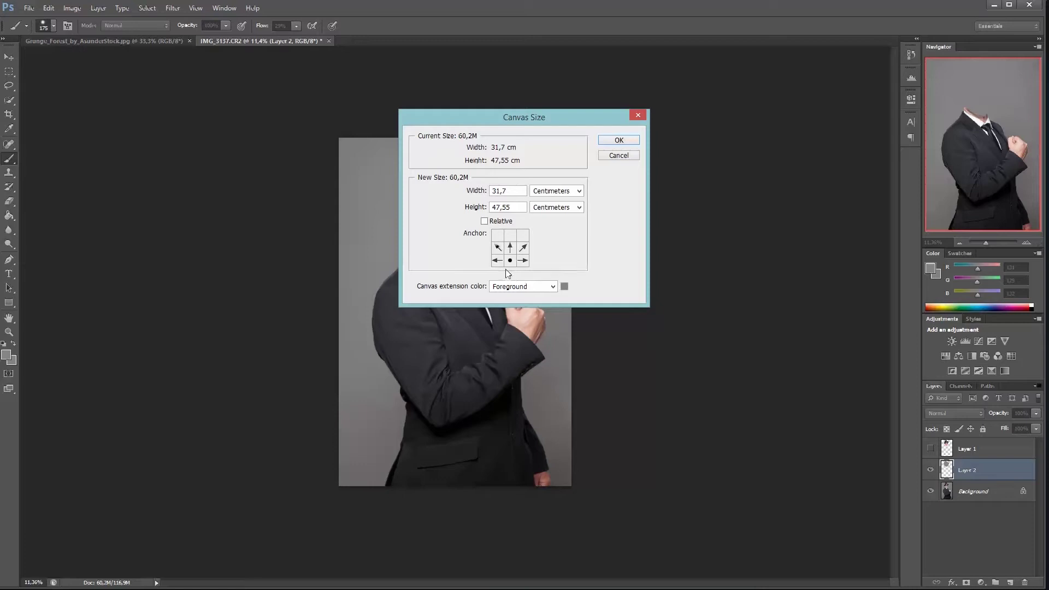
click(546, 191)
click(543, 202)
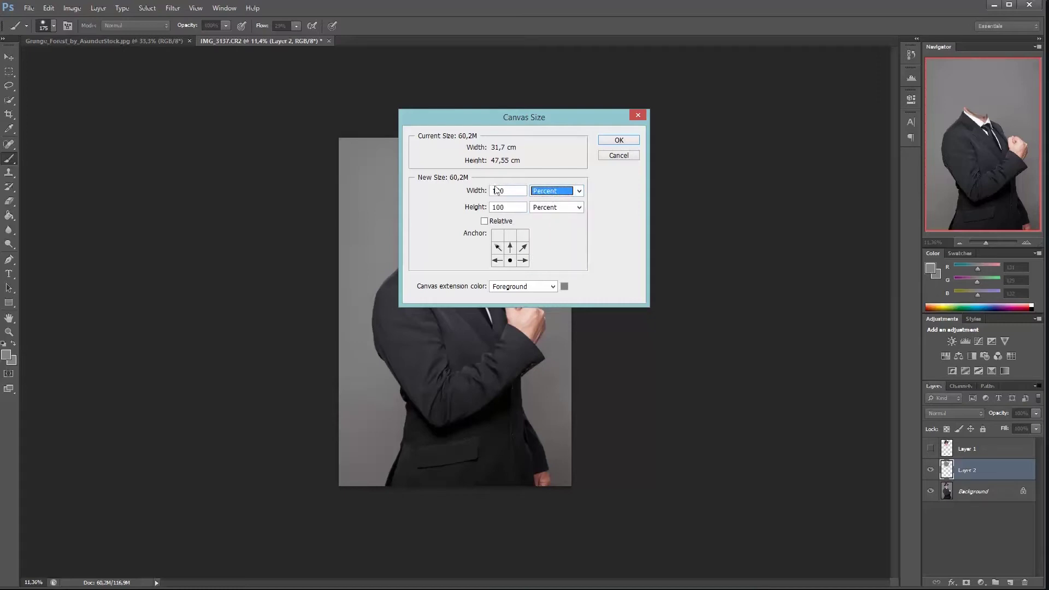
click(500, 190)
text(2)
text(3)
click(603, 140)
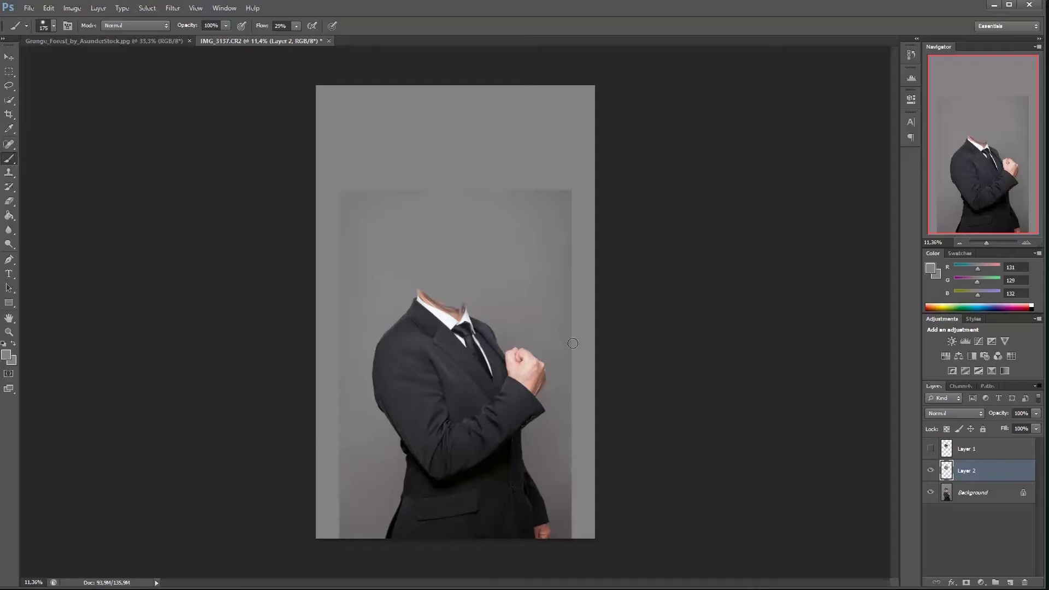
Add a new layer and place it between Layer 2 and the Background.
key(ctrl+shift+n)
key(Return)
drag(951, 473, 949, 499)
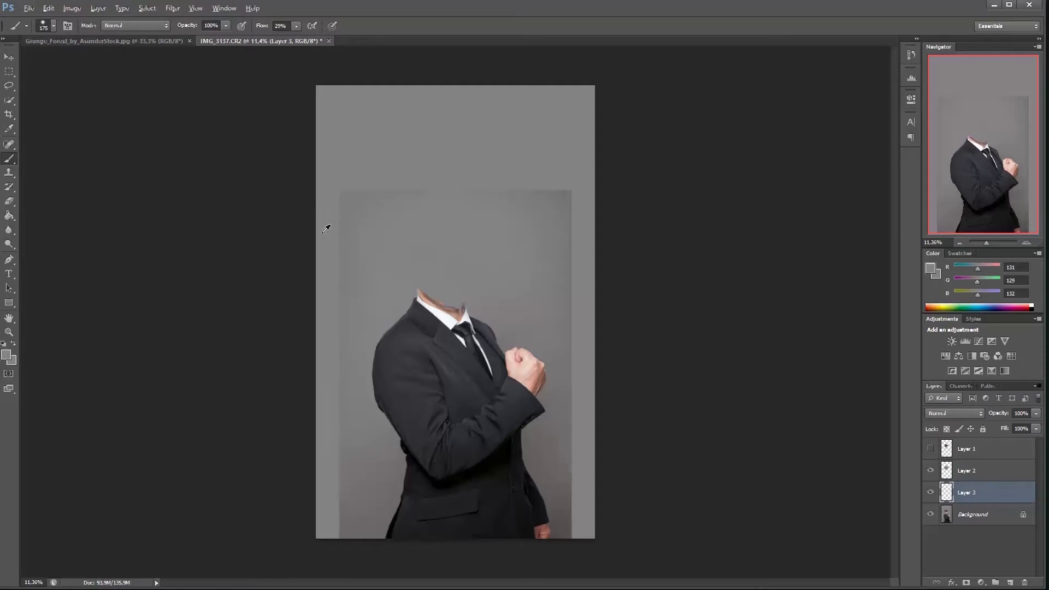
Blend the seam along the photo's left edge by painting with greys sampled from the adjoining backdrop.
alt+click(358, 244)
key(bracketright)
key(bracketright)
key(bracketright)
key(bracketright)
key(bracketright)
key(bracketright)
mouse_move(322, 184)
mouse_down()
mouse_move(335, 145)
mouse_move(351, 145)
mouse_move(363, 159)
mouse_move(338, 208)
mouse_up()
alt+click(346, 309)
key(bracketleft)
key(bracketleft)
key(bracketleft)
key(bracketleft)
alt+click(353, 401)
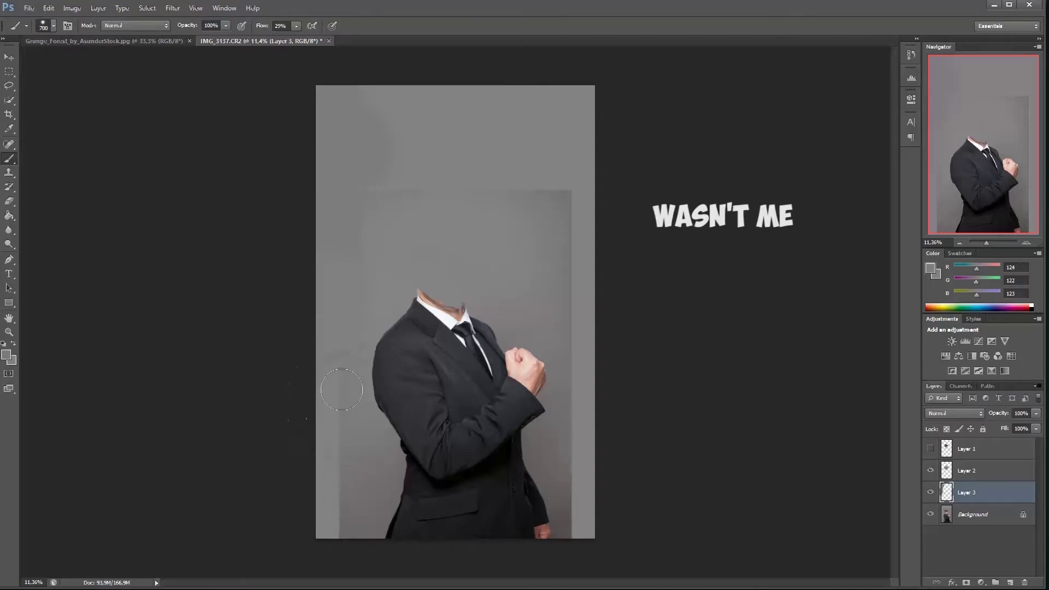
alt+click(347, 460)
Blend the seam along the photo's right edge, from the lower corner up to the canvas top, with sampled greys.
alt+click(569, 481)
drag(589, 487, 591, 530)
alt+click(569, 453)
mouse_move(574, 437)
mouse_down()
mouse_move(583, 416)
mouse_move(586, 446)
mouse_up()
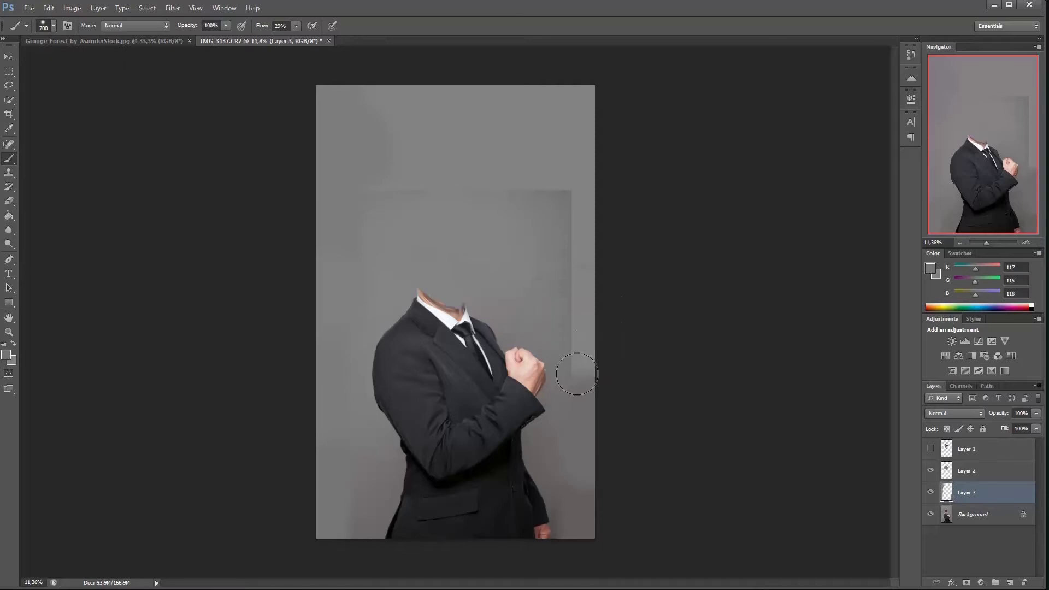
mouse_move(585, 316)
mouse_down()
mouse_move(589, 340)
mouse_move(584, 276)
mouse_up()
alt+click(545, 224)
drag(592, 239, 585, 84)
alt+click(558, 209)
Blend the seam along the photo's top edge with sampled greys and a brush size of 1100.
key(bracketright)
key(bracketright)
key(bracketright)
key(bracketright)
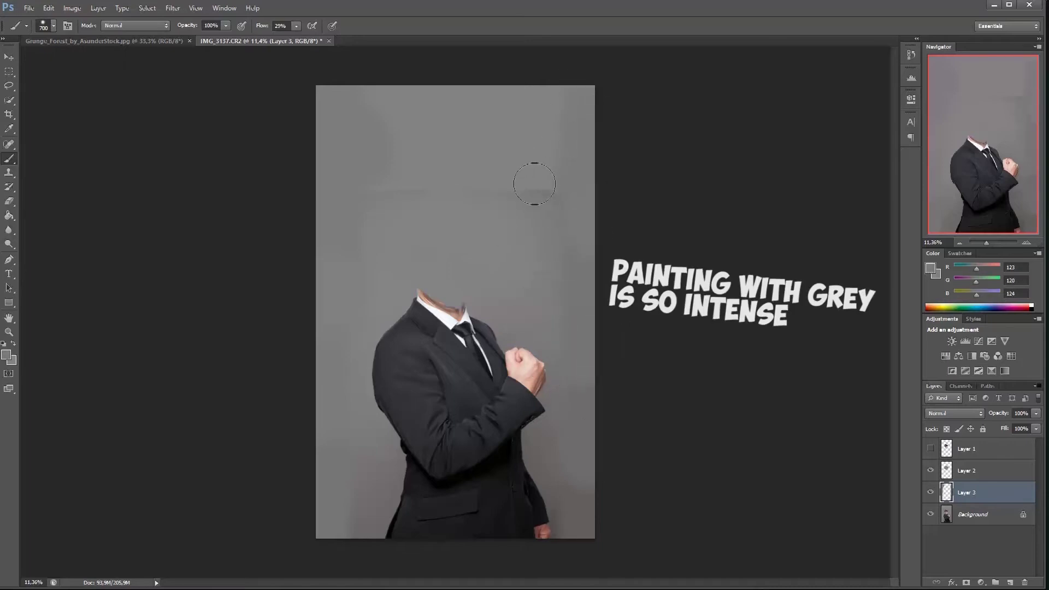
alt+click(535, 239)
mouse_move(536, 188)
mouse_down()
mouse_move(351, 179)
mouse_move(459, 164)
mouse_up()
alt+click(508, 130)
mouse_move(505, 130)
mouse_down()
mouse_move(316, 103)
mouse_move(432, 153)
mouse_up()
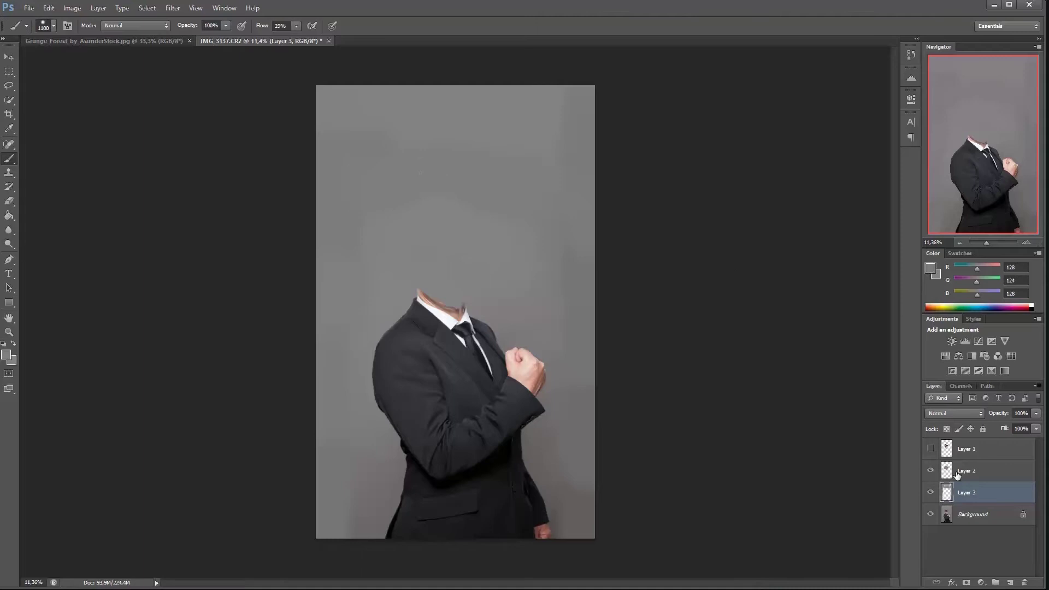
Move the painted backdrop layer above Layer 2 and blend the greys beside the lower body.
drag(953, 492, 963, 465)
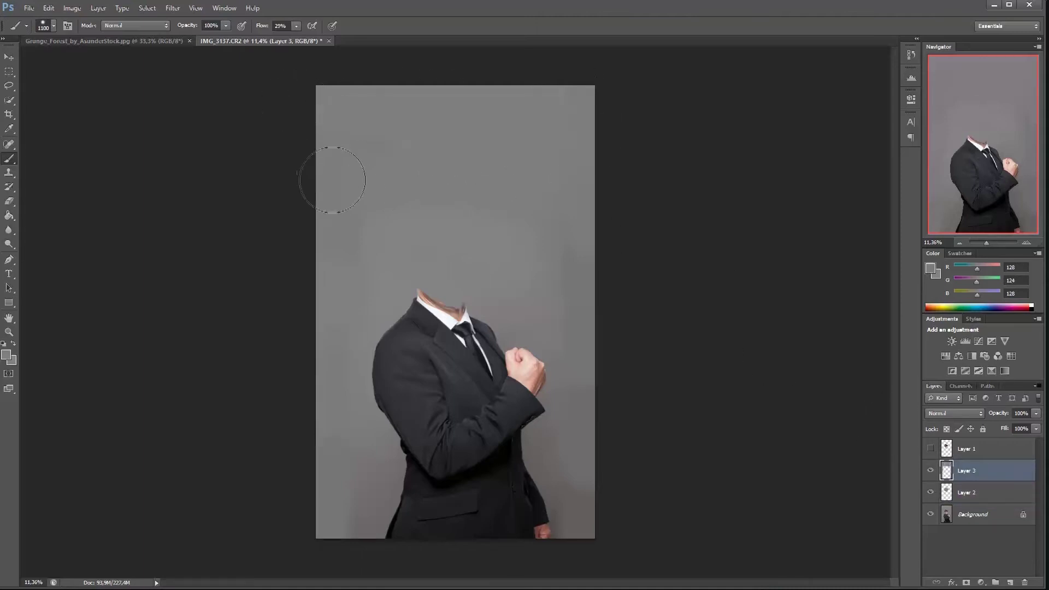
alt+click(352, 478)
alt+click(568, 469)
Show the cut-out head layer again and make it the active layer.
click(930, 448)
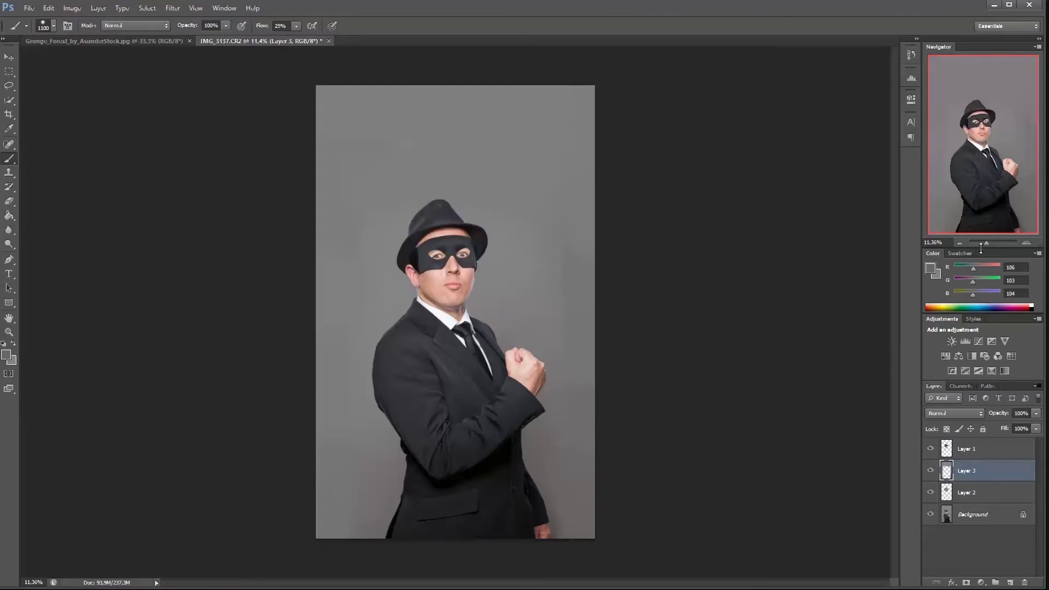
drag(987, 241, 988, 238)
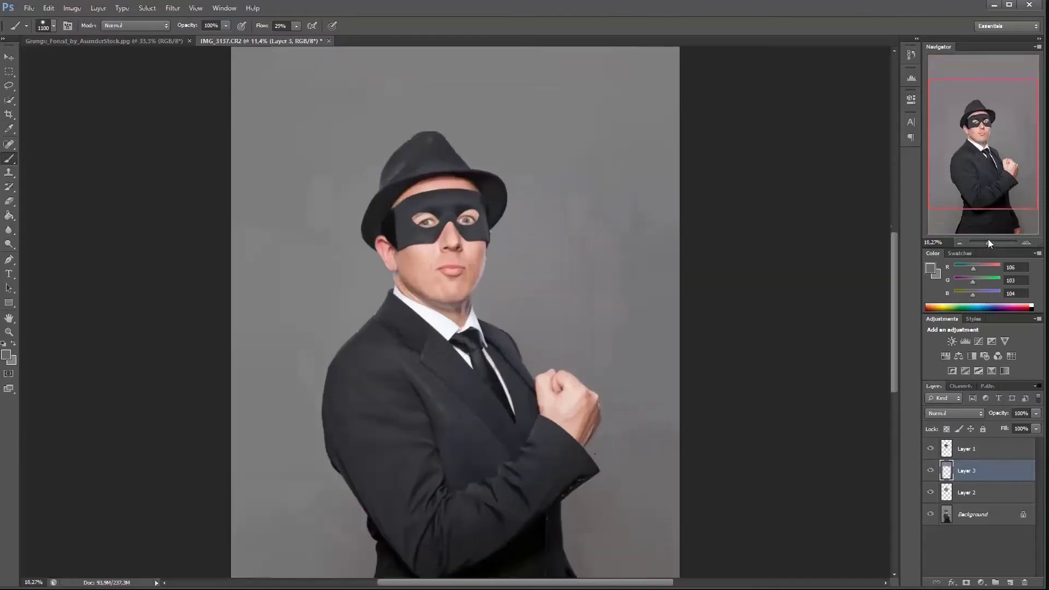
click(954, 441)
key(ctrl+t)
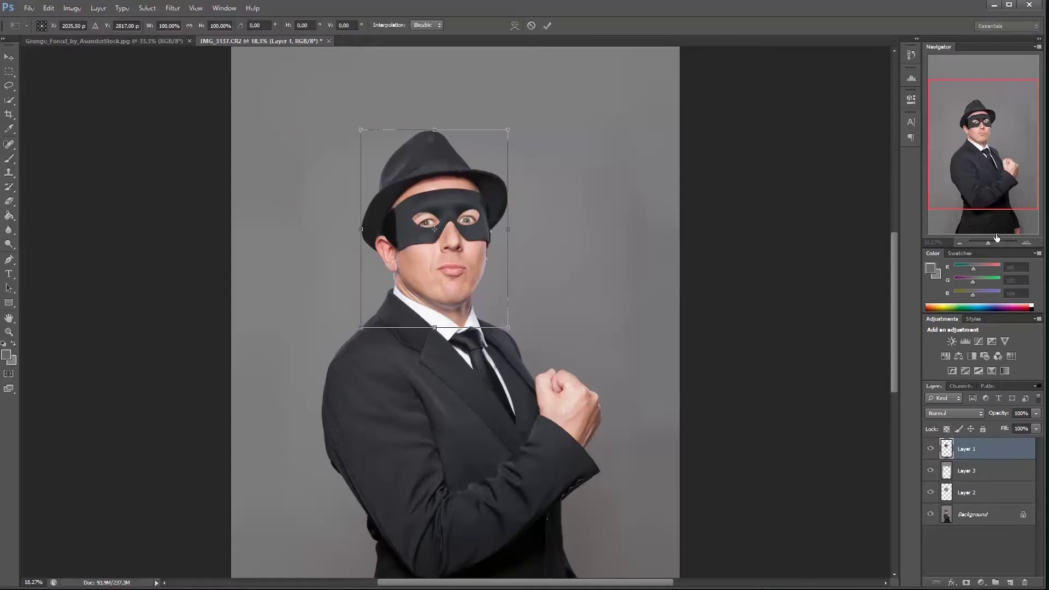
drag(988, 241, 987, 241)
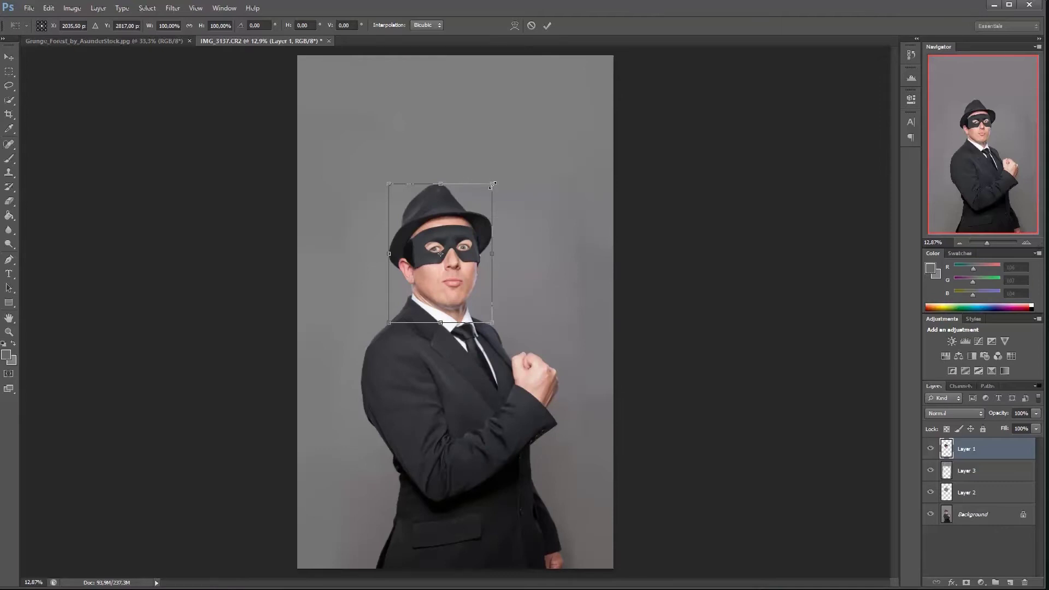
drag(492, 185, 520, 159)
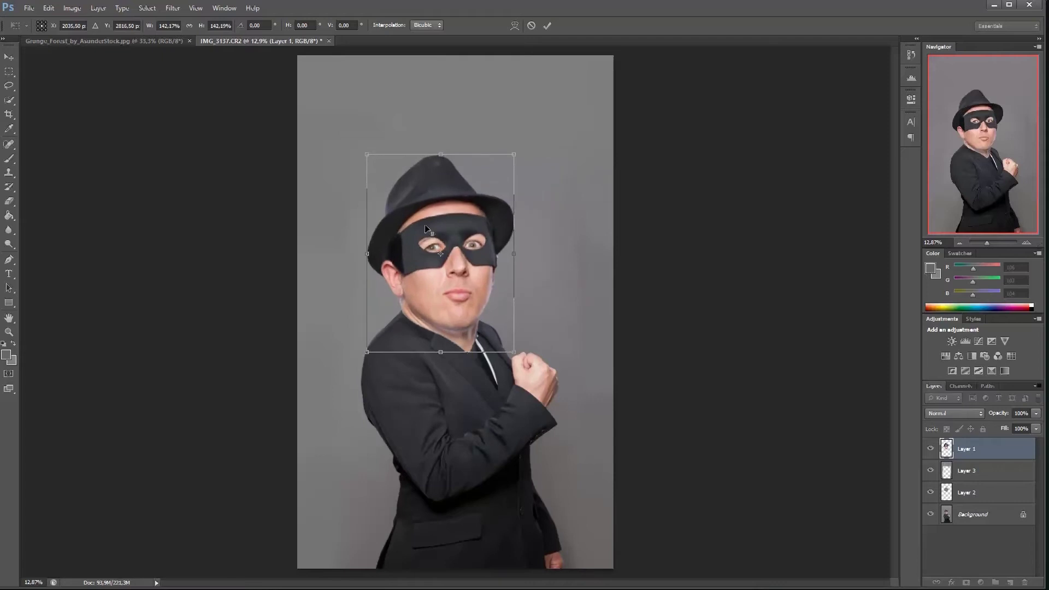
drag(445, 218, 447, 196)
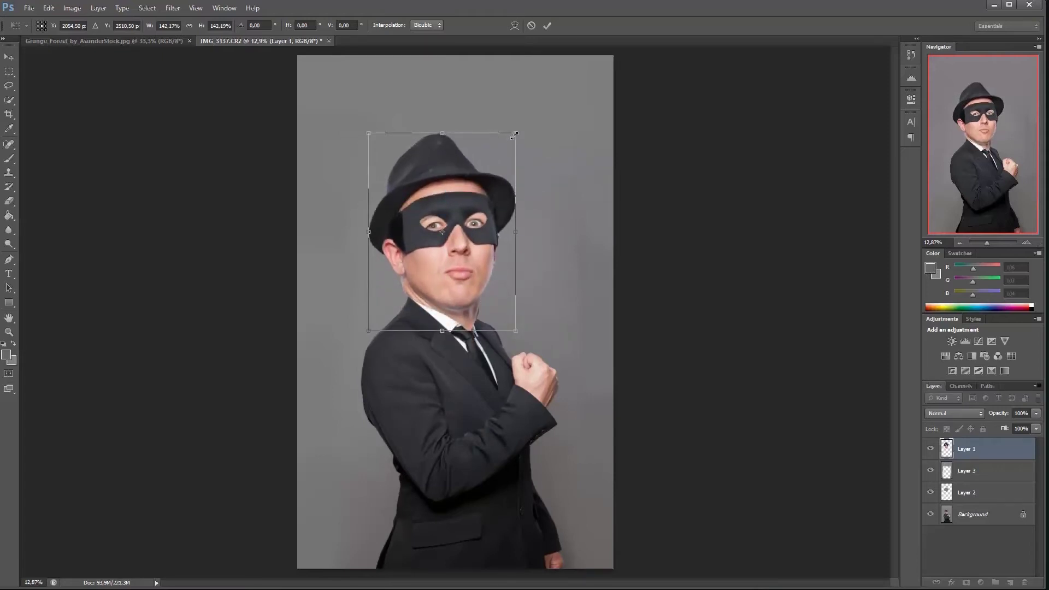
drag(515, 133, 531, 100)
key(ctrl+z)
click(531, 25)
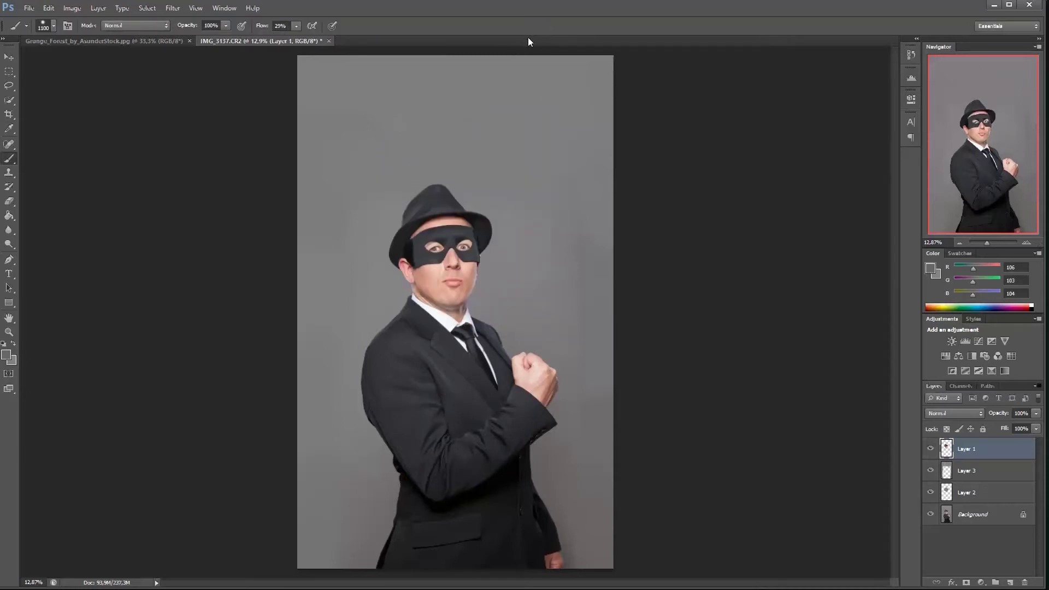
Scale the head layer proportionally to about 165% and move it up so the neck sits on the shirt collar.
key(ctrl+t)
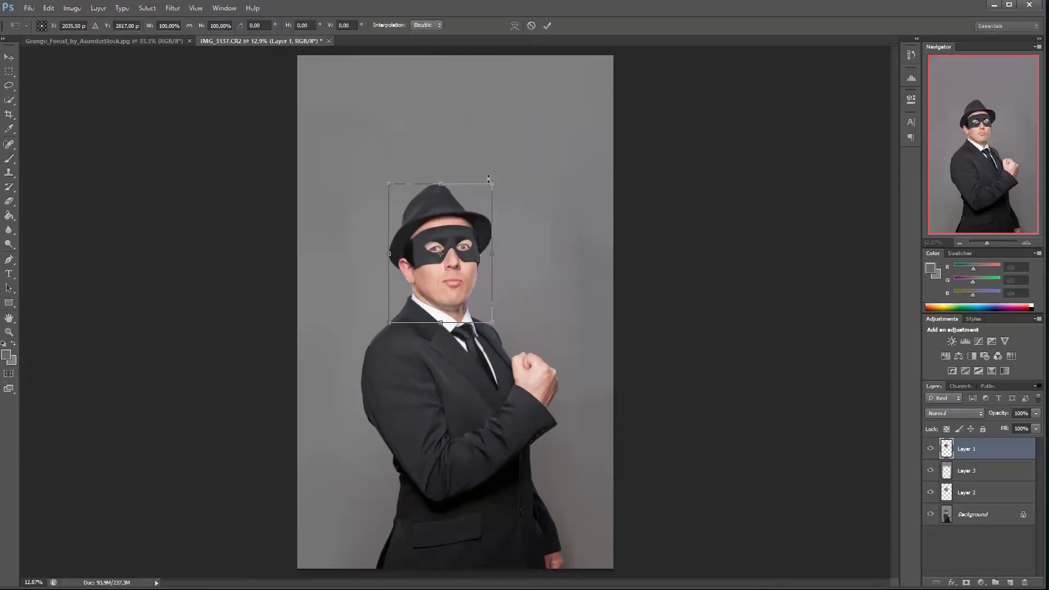
drag(492, 183, 520, 135)
drag(422, 224, 431, 193)
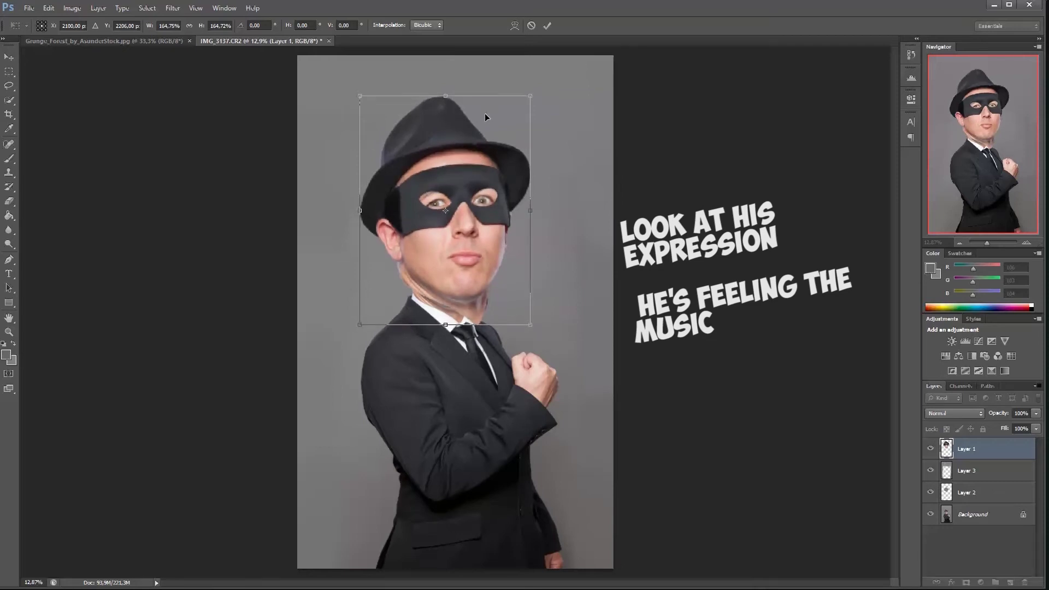
key(Return)
key(b)
Open Liquify on the head layer and show the backdrop of all layers in Behind mode at 100% opacity.
drag(987, 243, 989, 242)
scroll(519, 238, up, 3)
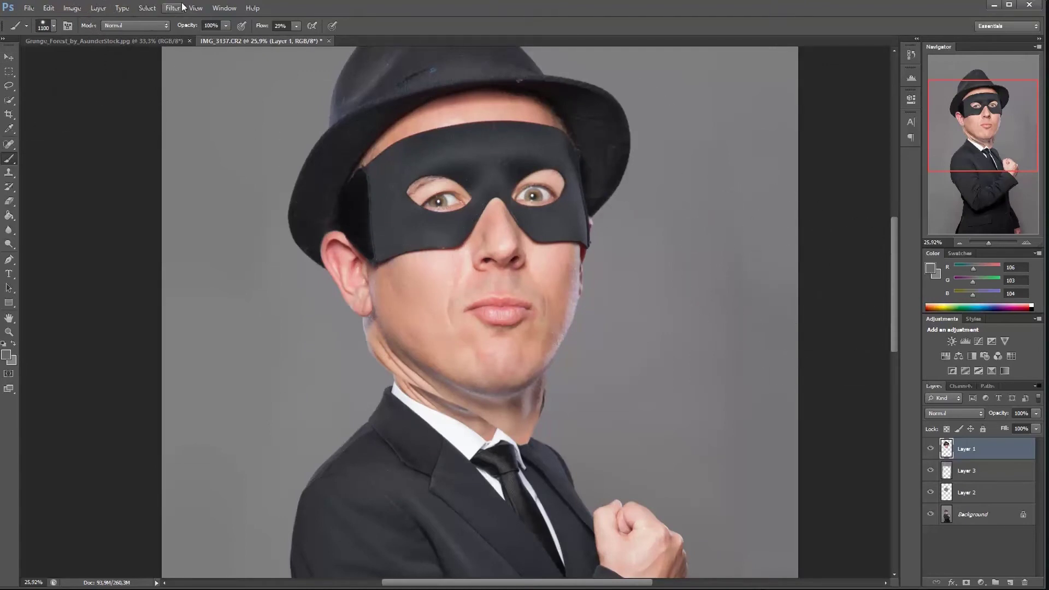
click(157, 9)
mouse_move(171, 10)
click(188, 87)
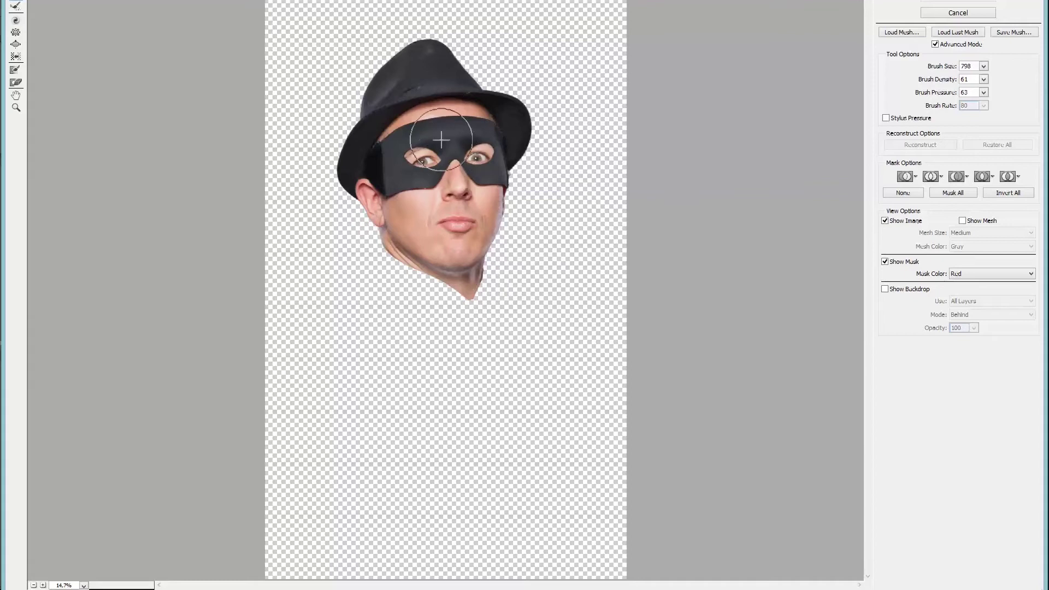
click(886, 290)
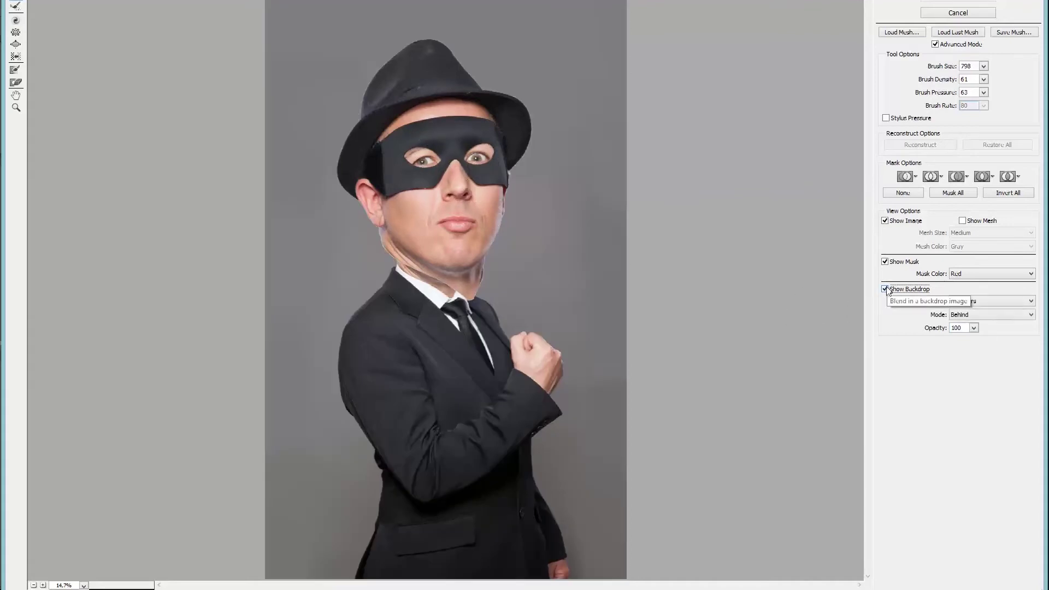
click(885, 289)
click(885, 289)
click(885, 289)
click(886, 289)
click(885, 289)
click(886, 290)
click(957, 314)
click(955, 317)
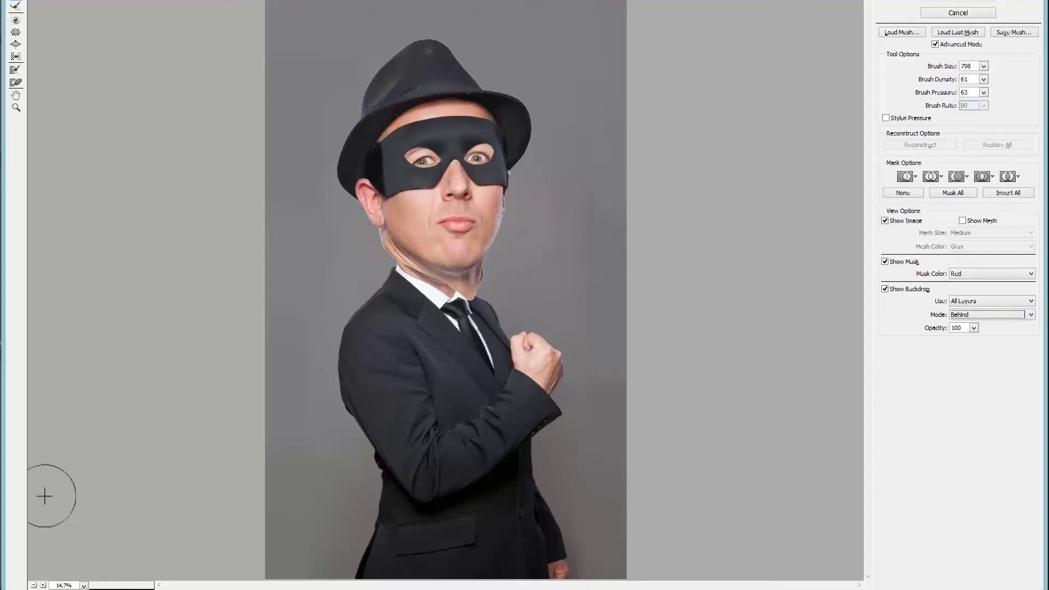
Push the right edge of the neck inward over the shirt collar with Forward Warp and a reduced brush size.
click(43, 585)
click(43, 585)
click(44, 585)
click(43, 586)
drag(342, 316, 326, 403)
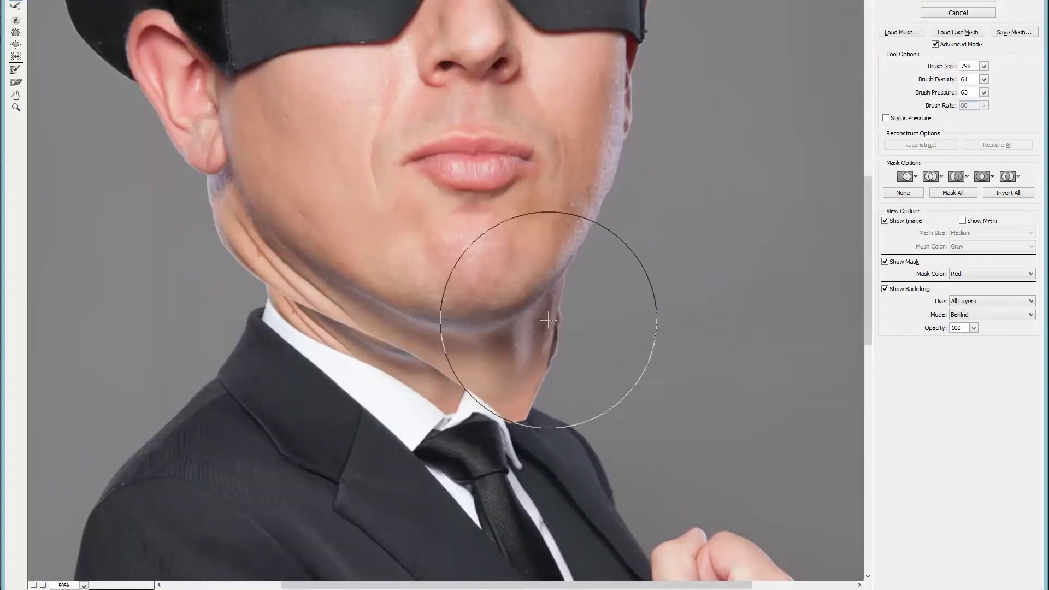
click(936, 66)
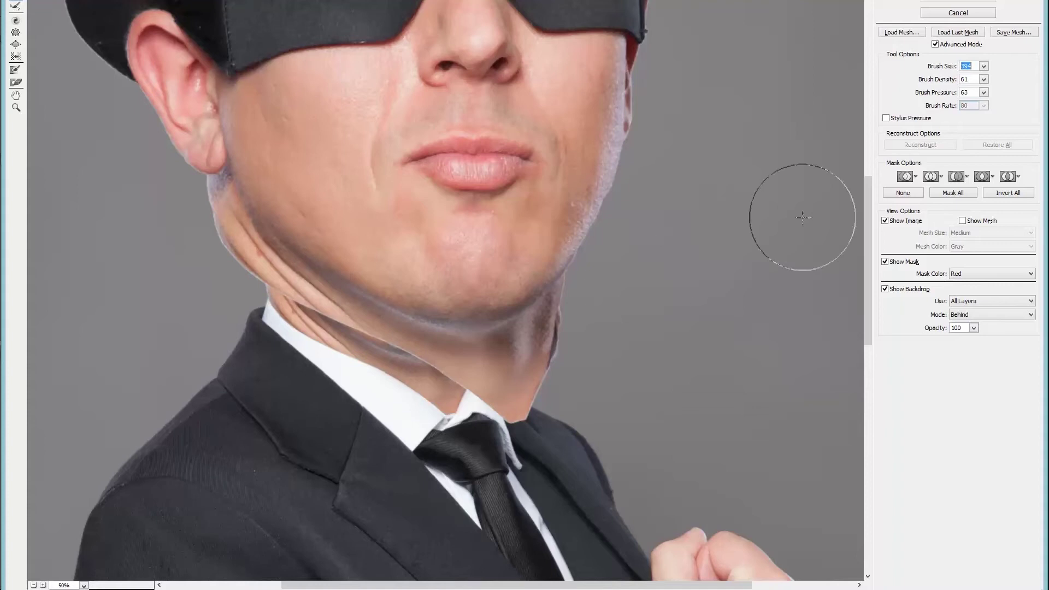
mouse_move(586, 328)
mouse_down()
mouse_move(550, 352)
mouse_move(538, 388)
mouse_move(491, 403)
mouse_move(501, 416)
mouse_move(444, 414)
mouse_move(457, 421)
mouse_move(451, 391)
mouse_move(476, 399)
mouse_move(467, 421)
mouse_move(457, 397)
mouse_up()
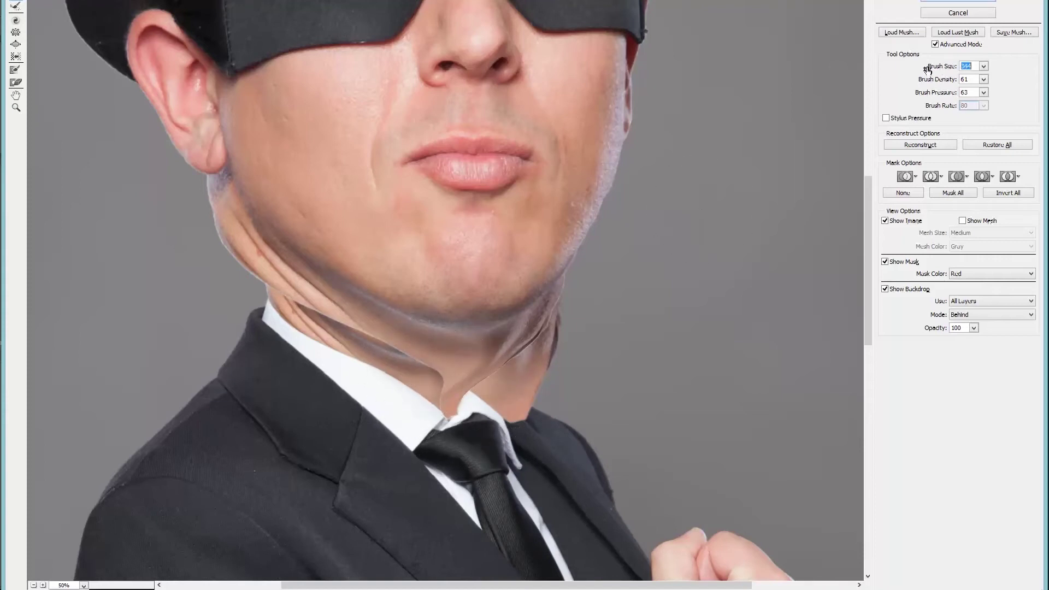
Warp the left side and base of the neck to fit the collar line with brush size 344.
mouse_move(440, 347)
mouse_down()
mouse_move(427, 377)
mouse_move(390, 349)
mouse_move(363, 348)
mouse_up()
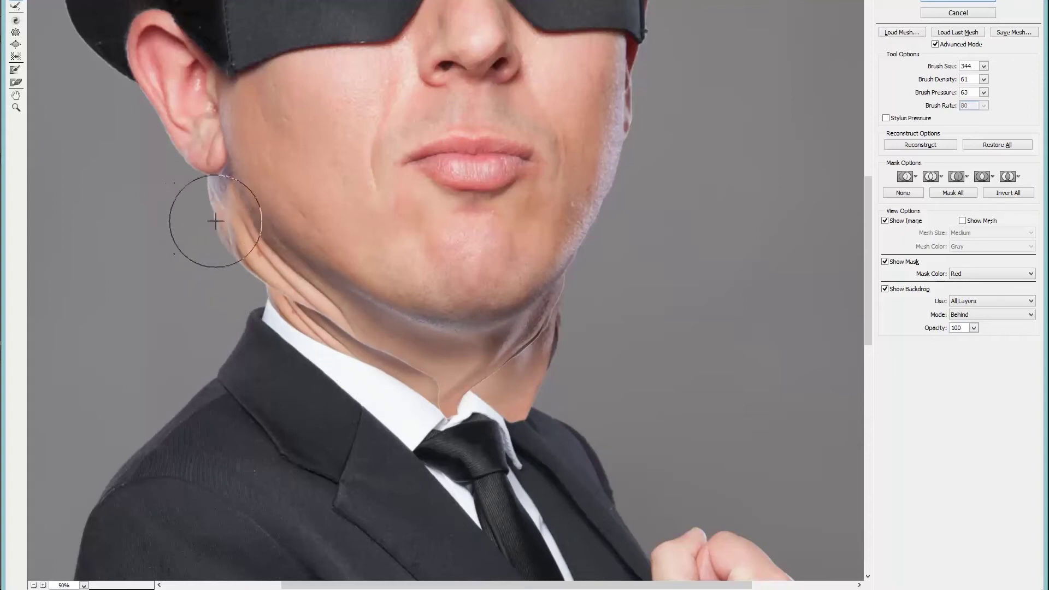
mouse_move(199, 215)
mouse_down()
mouse_move(215, 258)
mouse_move(242, 281)
mouse_move(332, 319)
mouse_move(368, 353)
mouse_move(416, 354)
mouse_move(392, 362)
mouse_move(432, 383)
mouse_move(422, 385)
mouse_move(430, 400)
mouse_move(379, 352)
mouse_move(329, 338)
mouse_move(316, 323)
mouse_move(316, 332)
mouse_move(284, 307)
mouse_move(347, 351)
mouse_move(288, 311)
mouse_up()
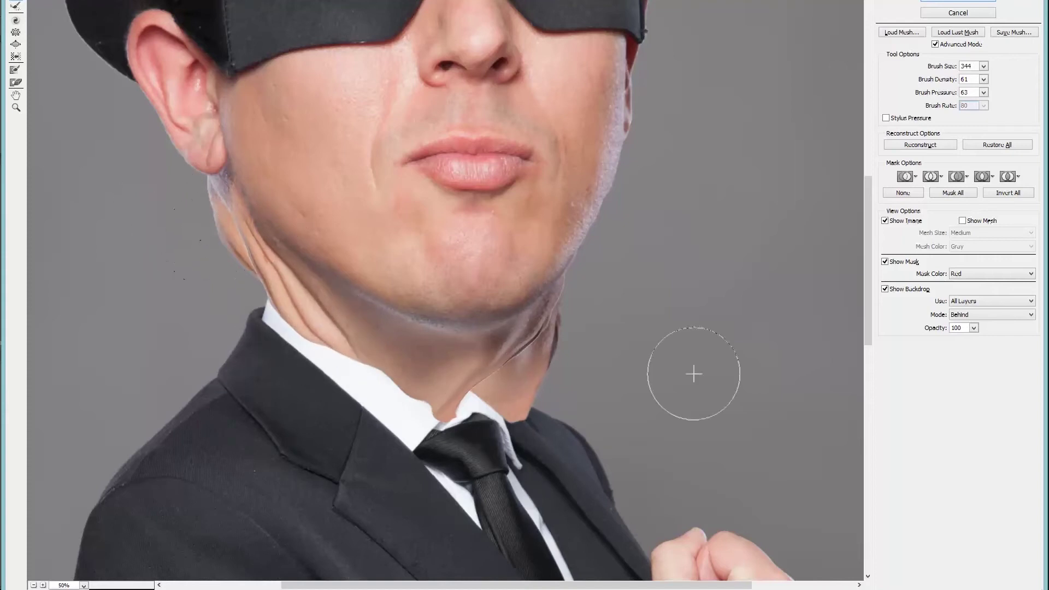
click(885, 290)
click(885, 290)
mouse_move(534, 353)
mouse_down()
mouse_move(498, 383)
mouse_move(459, 386)
mouse_move(577, 334)
mouse_move(556, 332)
mouse_move(526, 367)
mouse_move(575, 299)
mouse_up()
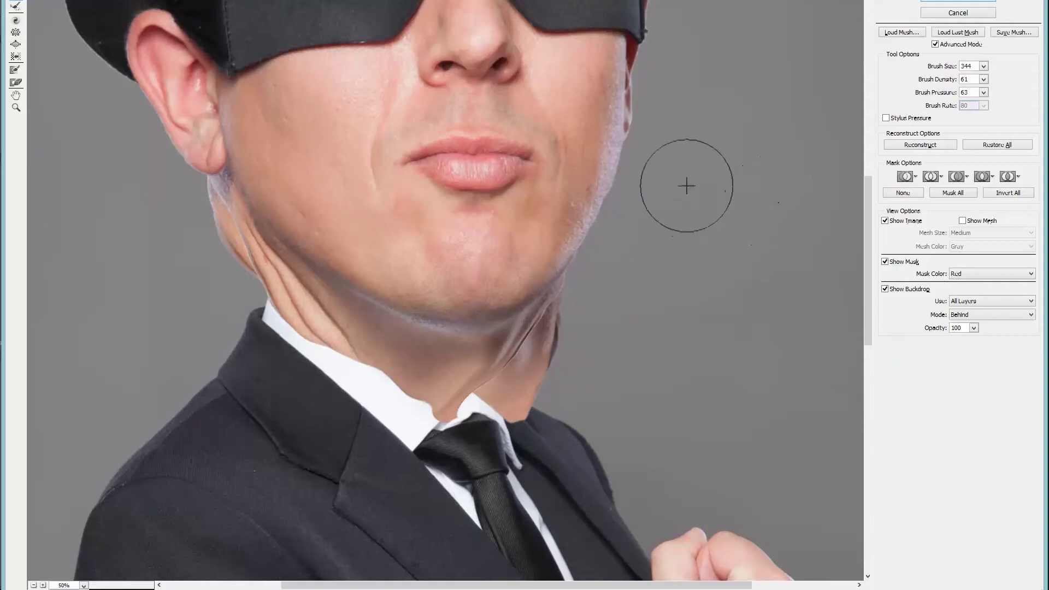
Hide the backdrop and push the lower lip down to make the lips fuller with brush size 418.
drag(723, 164, 701, 356)
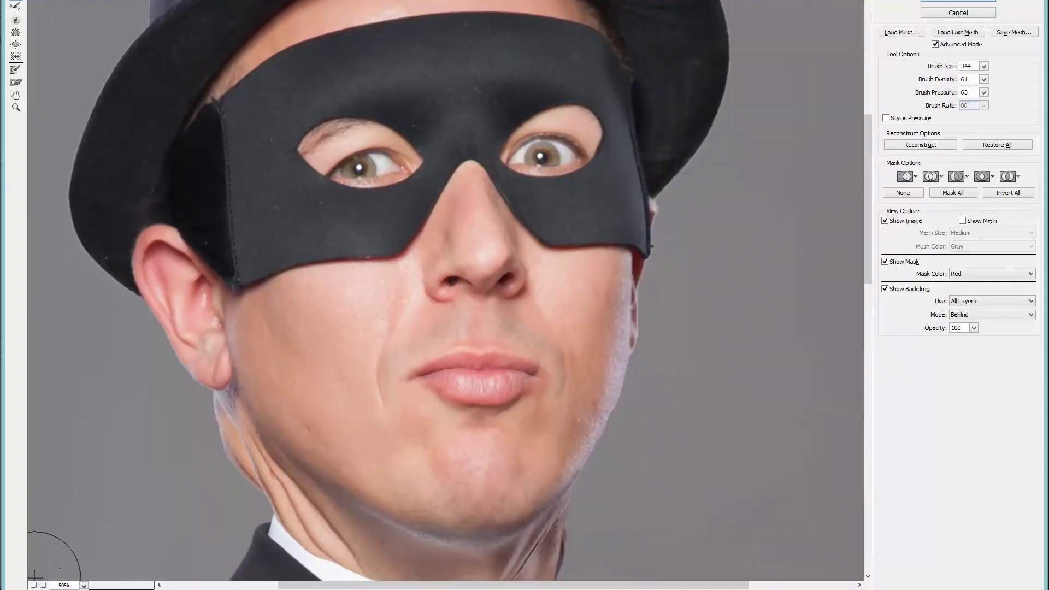
click(33, 585)
drag(276, 266, 274, 290)
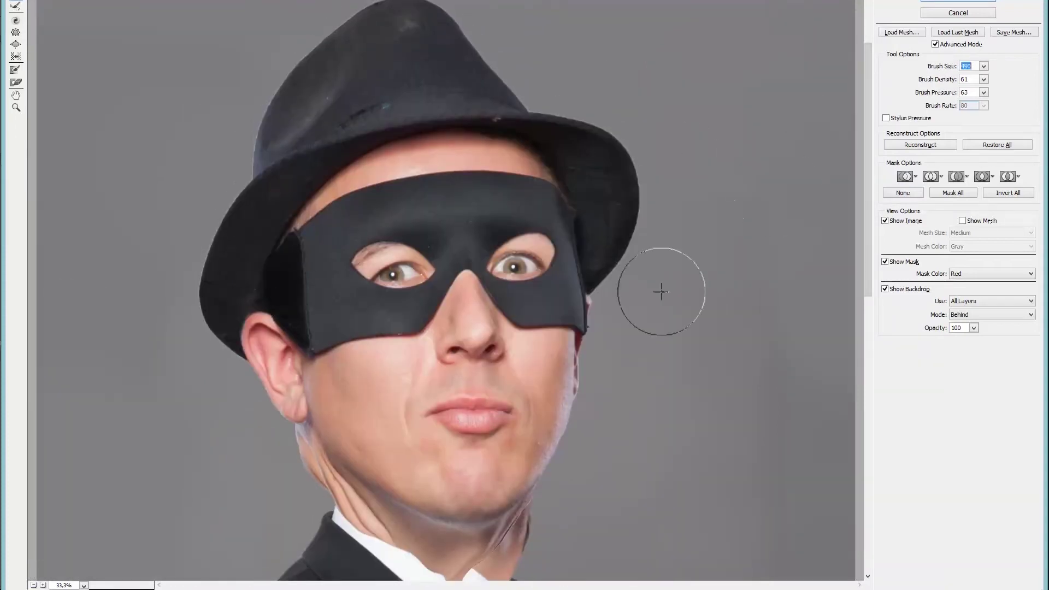
key(alt+p)
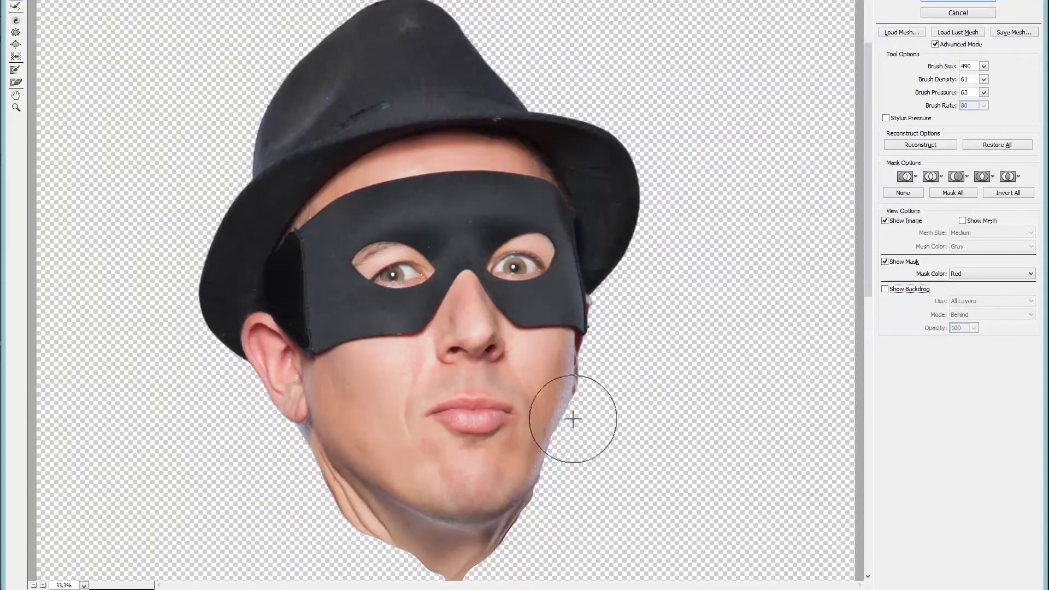
drag(937, 68, 815, 74)
mouse_move(461, 413)
mouse_down()
mouse_move(471, 434)
mouse_move(453, 433)
mouse_up()
drag(939, 67, 1021, 69)
drag(470, 435, 454, 442)
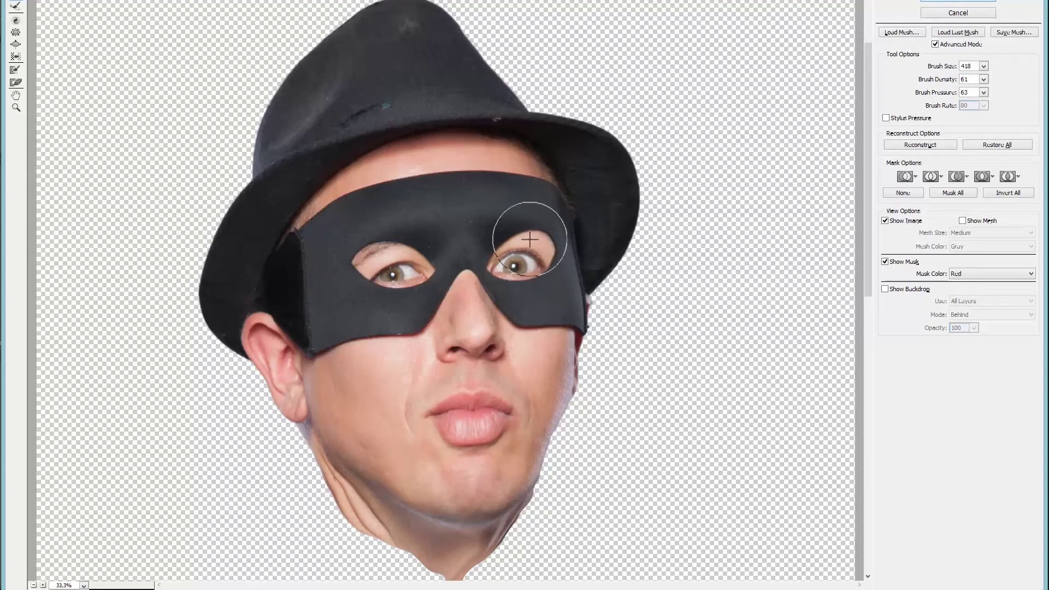
Pull the nose downward to lengthen it with brush size 608 and apply the Liquify changes.
key(bracketright)
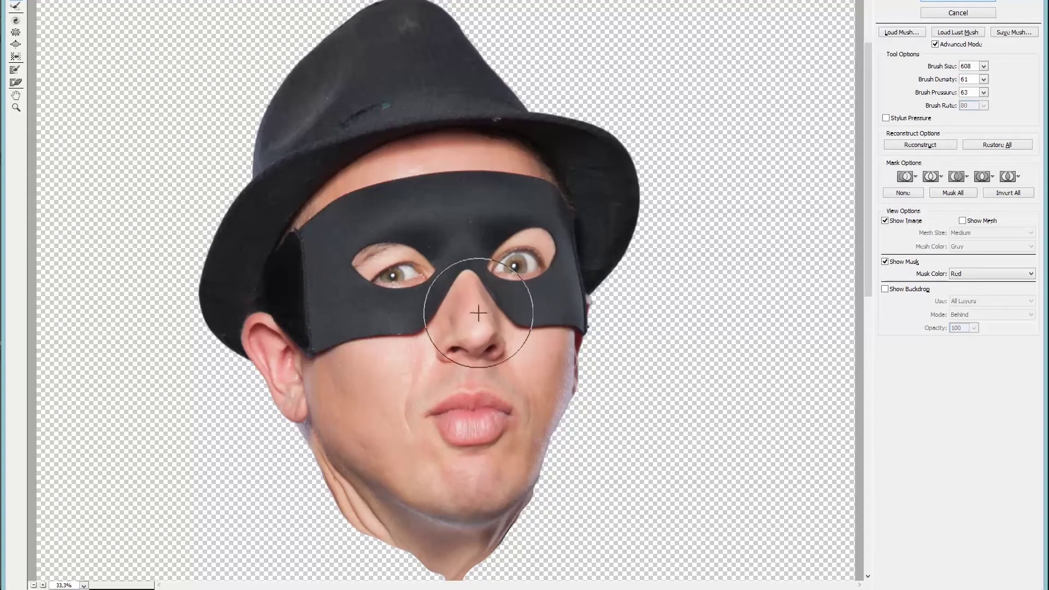
mouse_move(476, 322)
mouse_down()
mouse_move(500, 352)
mouse_move(486, 328)
mouse_move(463, 341)
mouse_up()
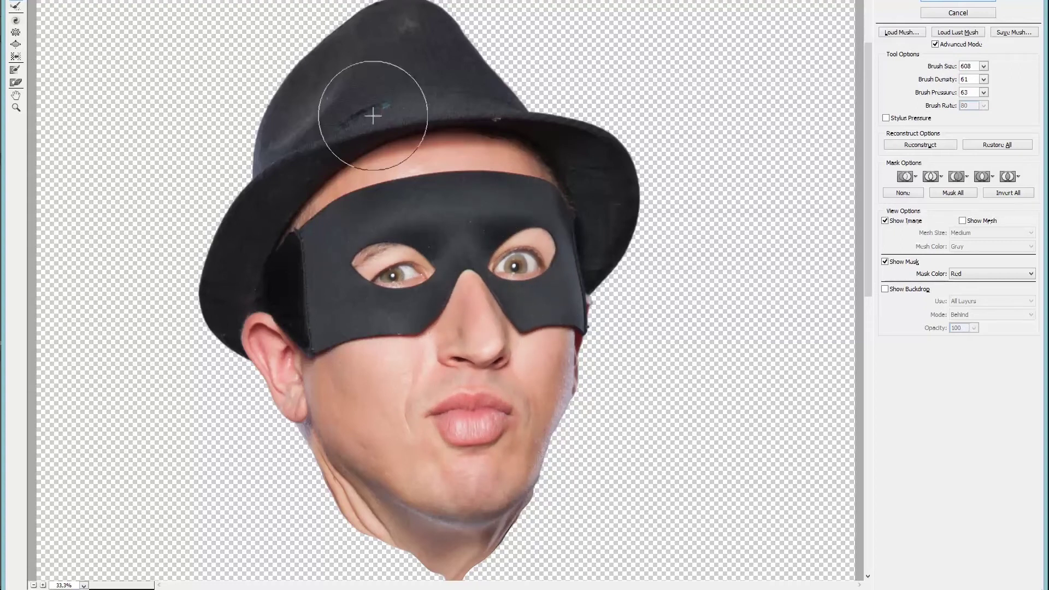
key(s)
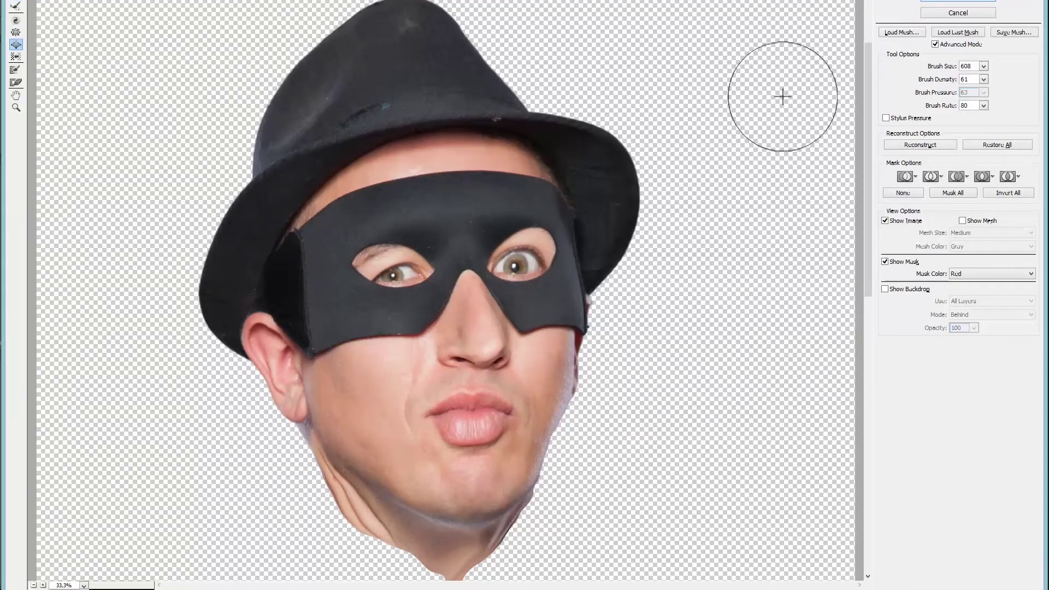
click(959, 2)
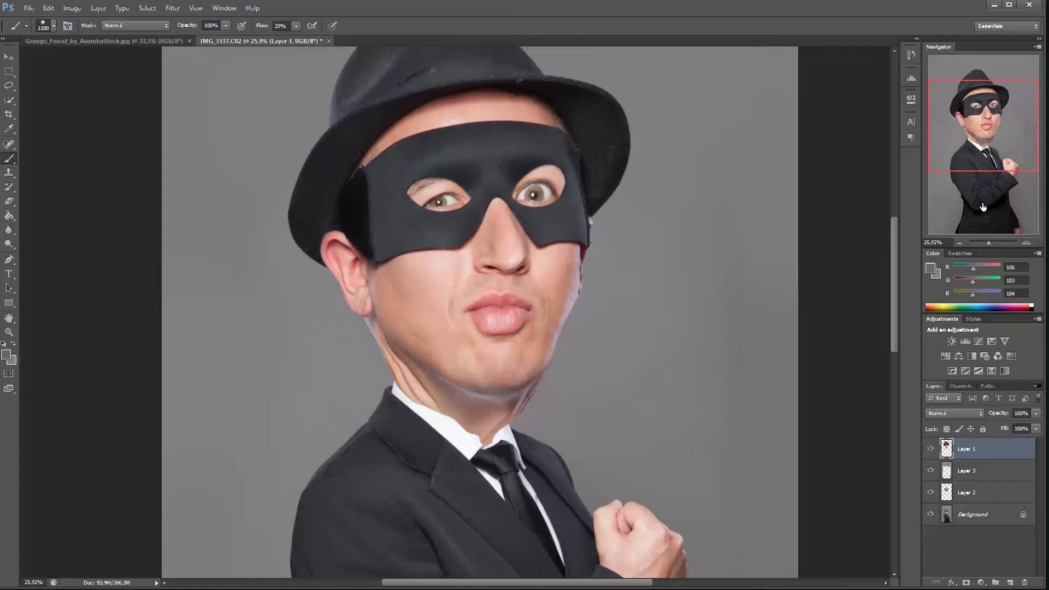
Compare the head before and after the Liquify warp.
key(ctrl+z)
key(ctrl+z)
key(ctrl+z)
key(ctrl+z)
key(ctrl+z)
key(ctrl+z)
Add a layer mask to Layer 1 and paint it black at 71% flow along the neck's edges to blend it into the collar.
click(967, 583)
click(993, 242)
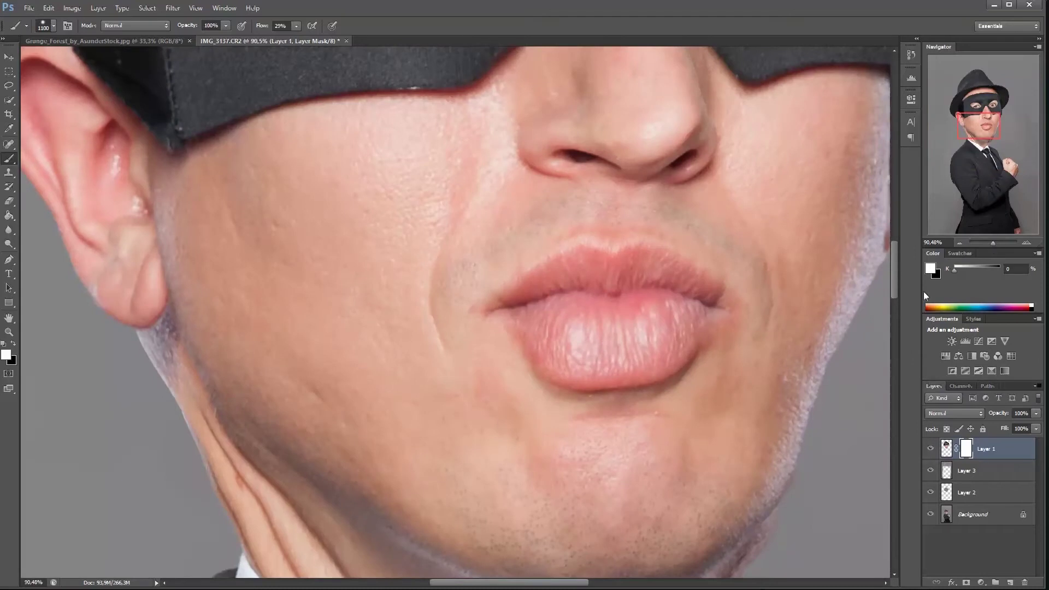
mouse_move(621, 465)
mouse_down()
mouse_move(560, 261)
mouse_move(481, 92)
mouse_up()
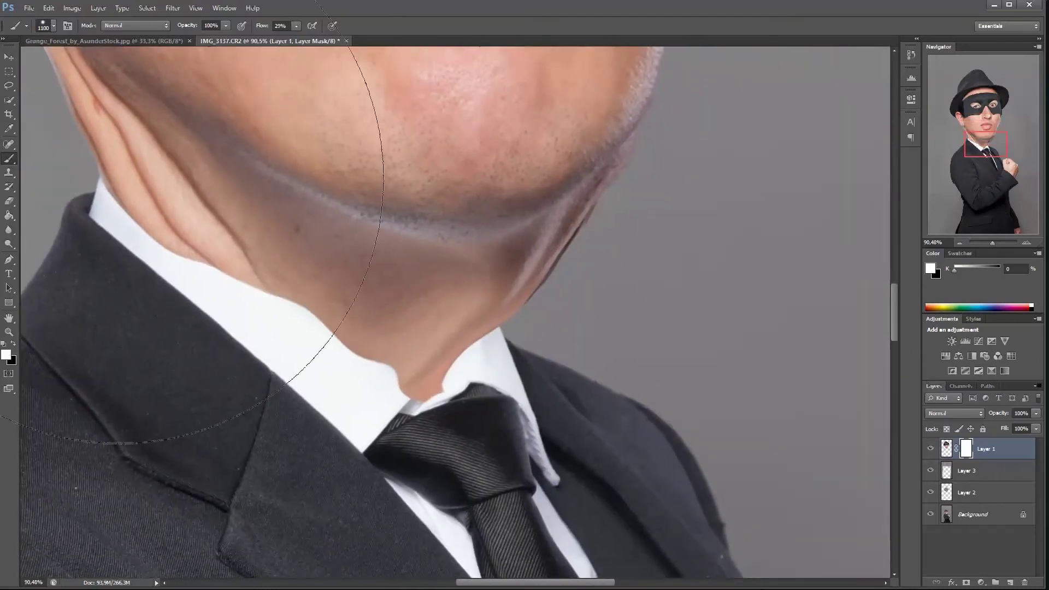
key(bracketleft)
key(bracketleft)
key(bracketleft)
key(bracketleft)
key(bracketleft)
key(bracketleft)
key(bracketleft)
key(bracketleft)
key(bracketleft)
key(bracketleft)
key(bracketleft)
key(bracketleft)
key(x)
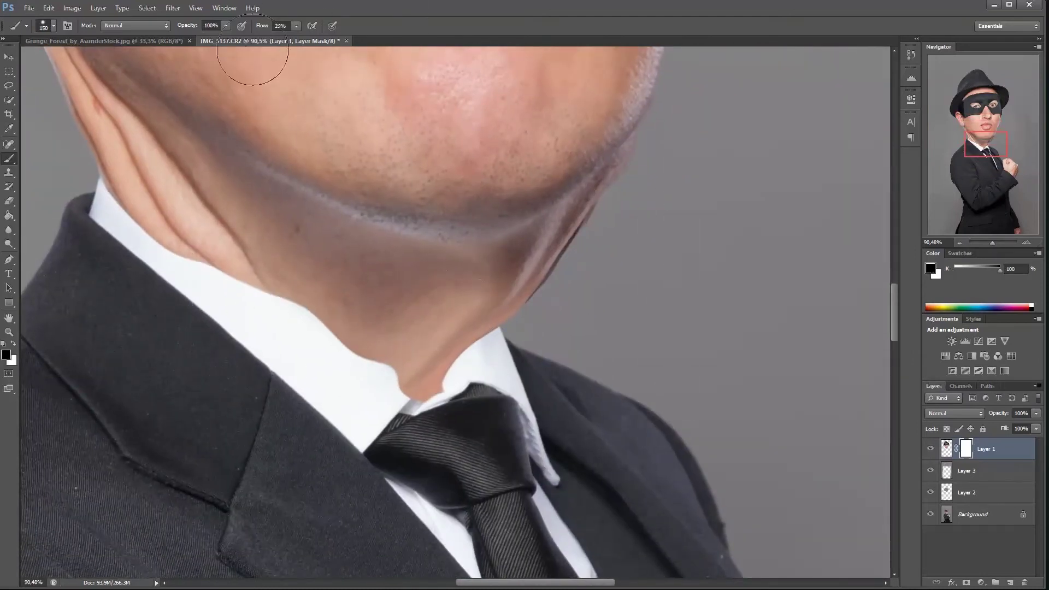
drag(264, 28, 269, 32)
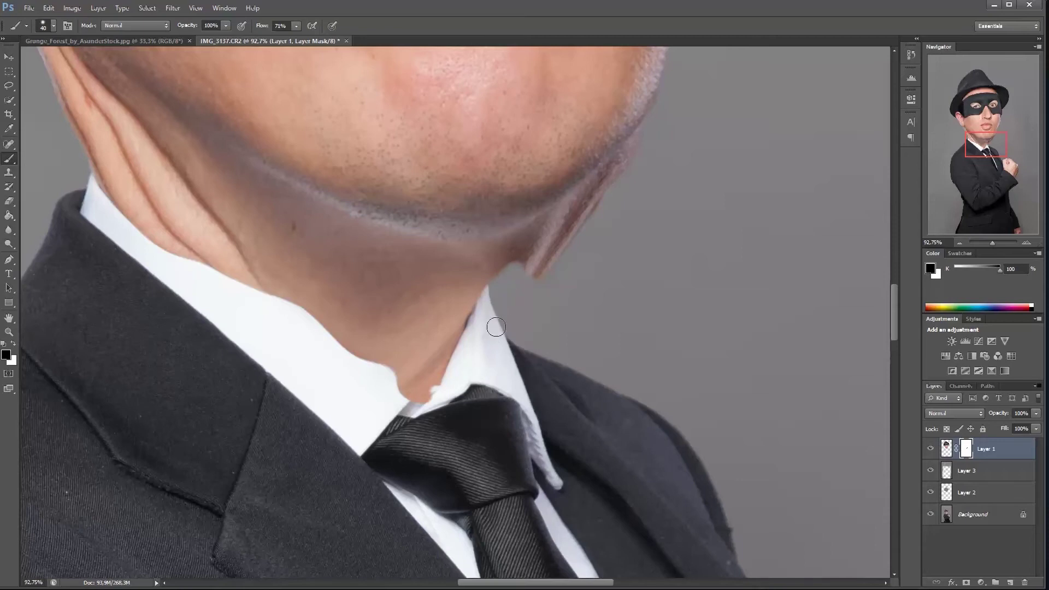
drag(501, 318, 519, 271)
drag(650, 129, 566, 235)
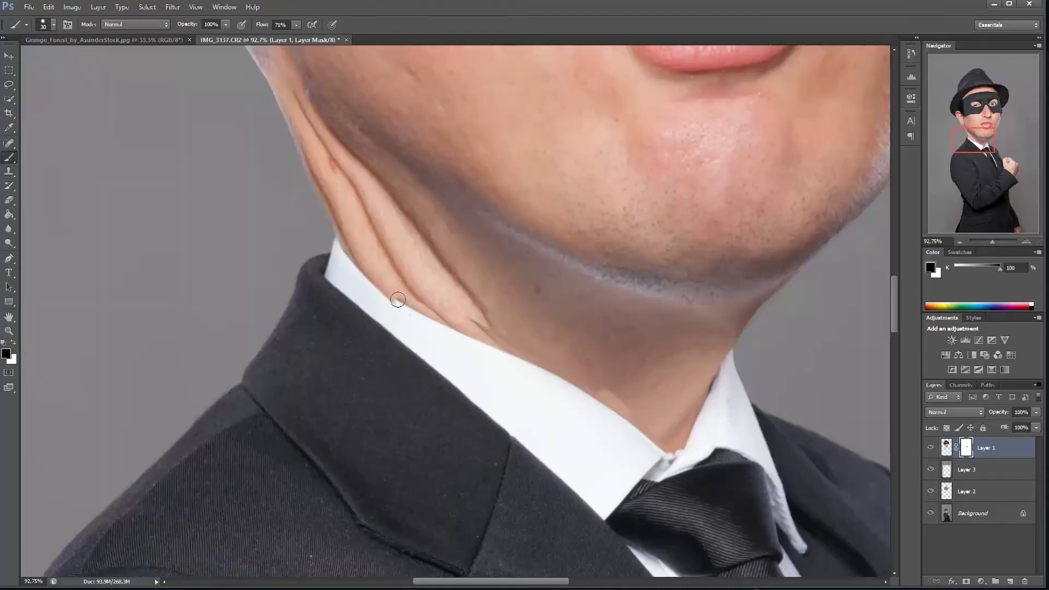
drag(383, 276, 406, 321)
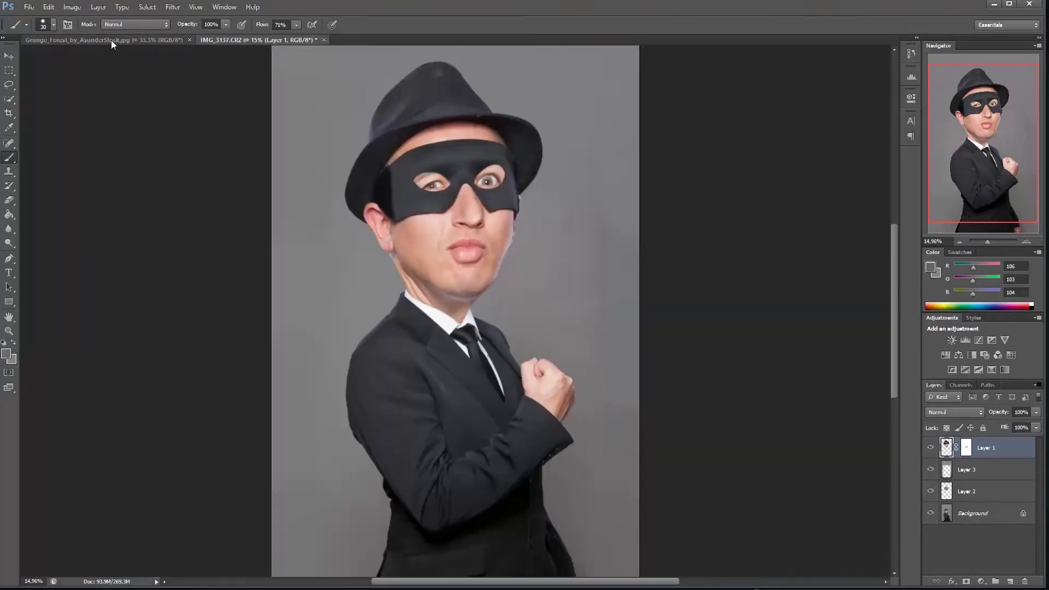
Copy the whole Grunge_Forest texture into IMG_3137.CR2 as a new layer, accepting the colour profile conversion.
click(110, 40)
key(v)
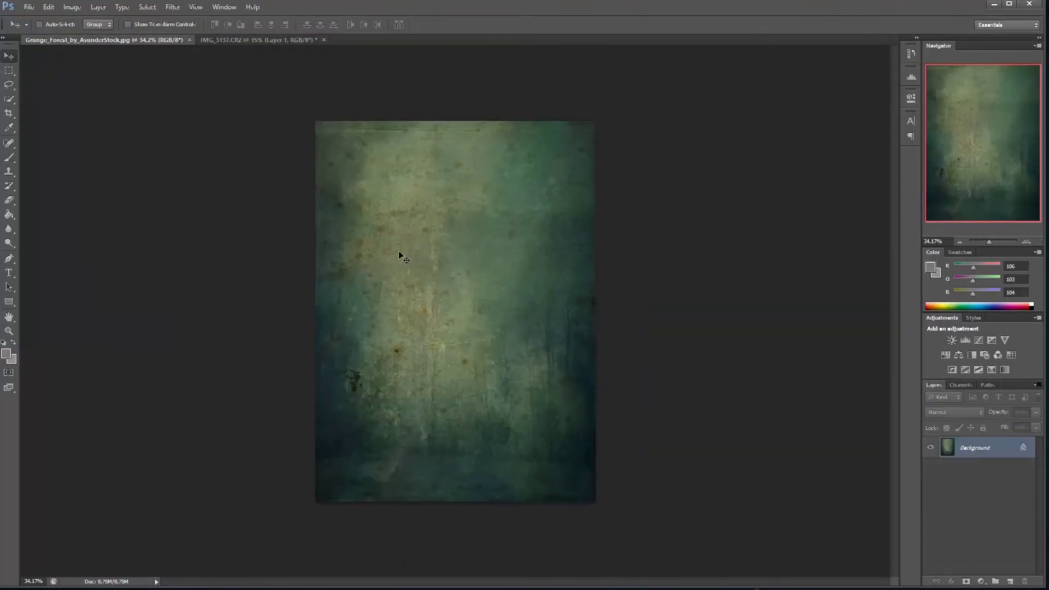
key(ctrl+a)
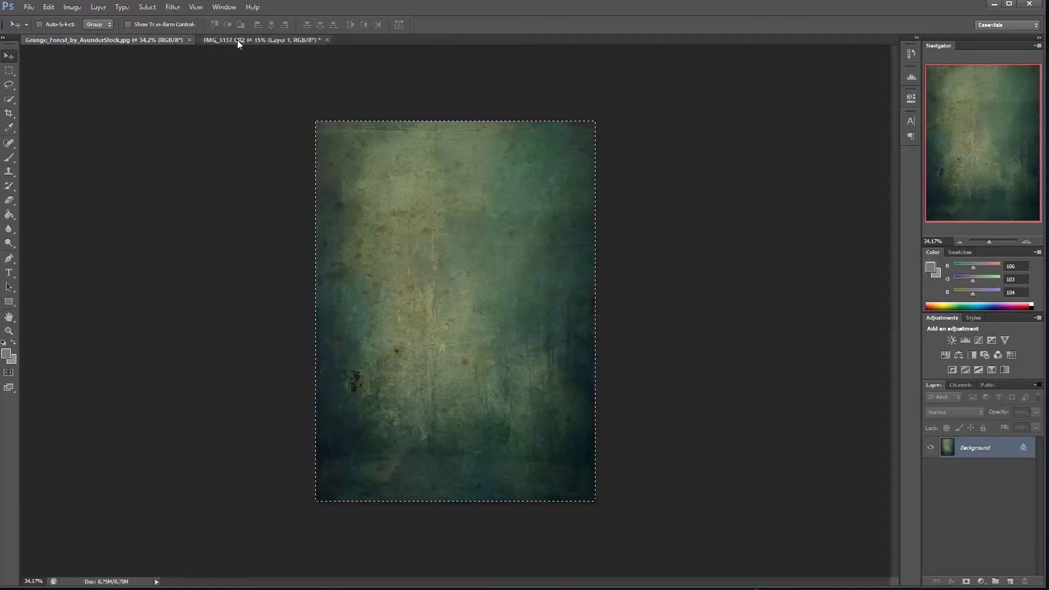
drag(448, 149, 554, 246)
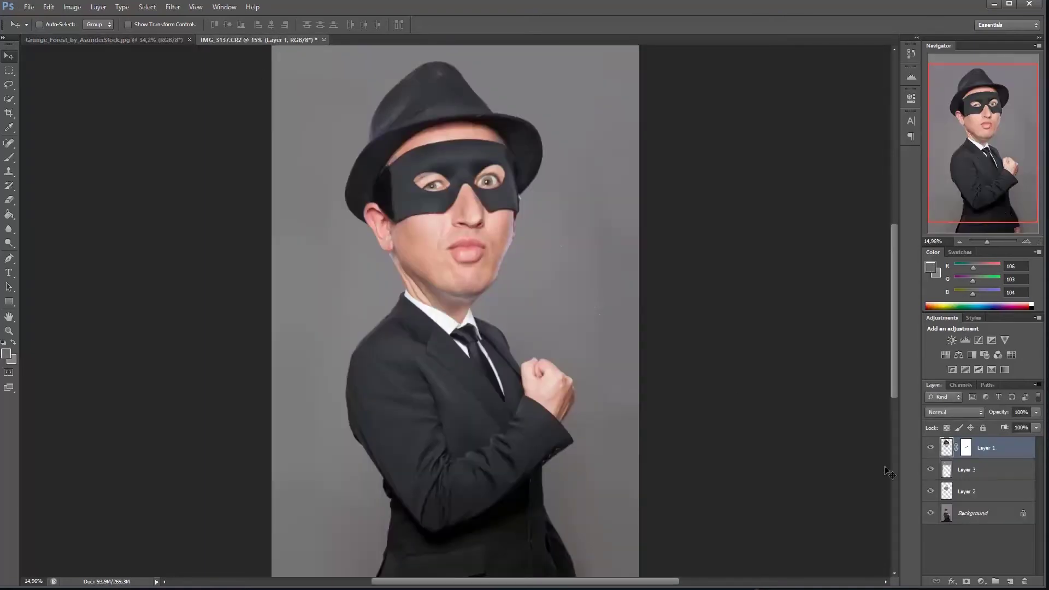
drag(949, 471, 950, 472)
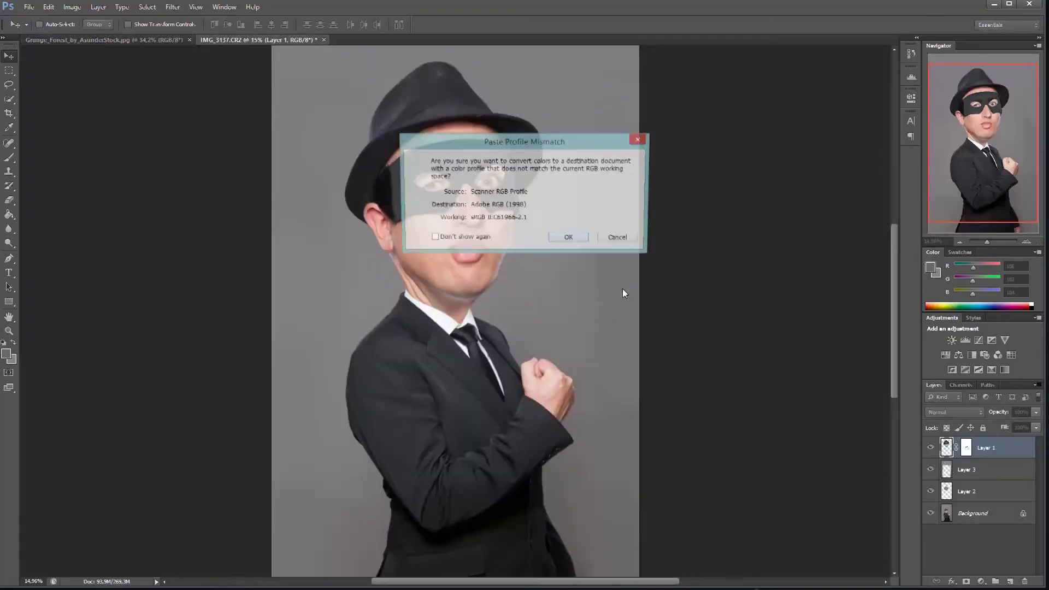
click(569, 239)
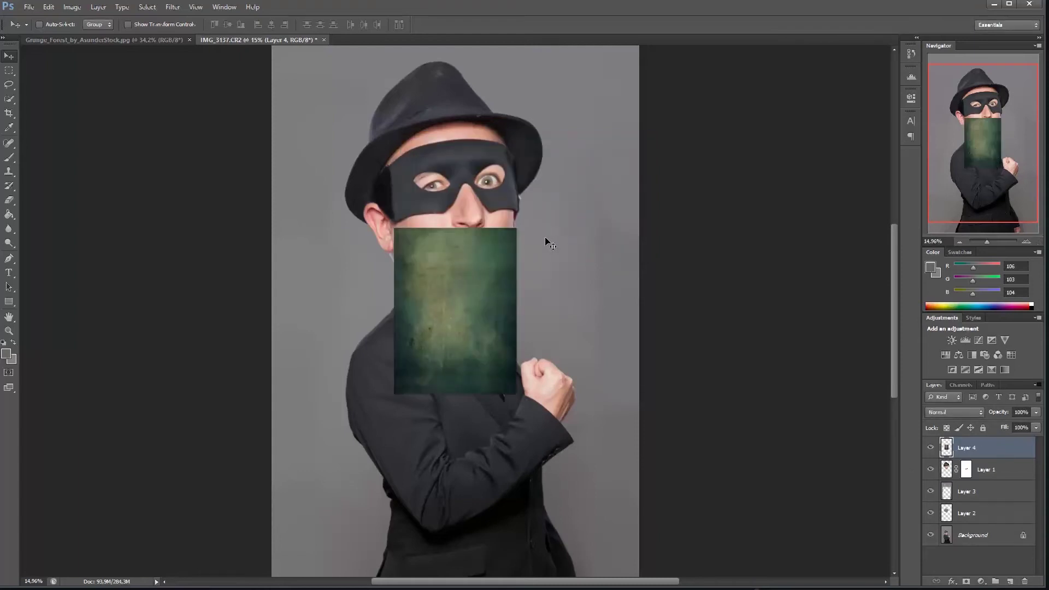
Align the texture layer with the canvas's upper-left corner and scale it to cover the whole canvas.
key(ctrl+t)
drag(416, 274, 353, 149)
drag(241, 118, 269, 163)
drag(393, 200, 334, 109)
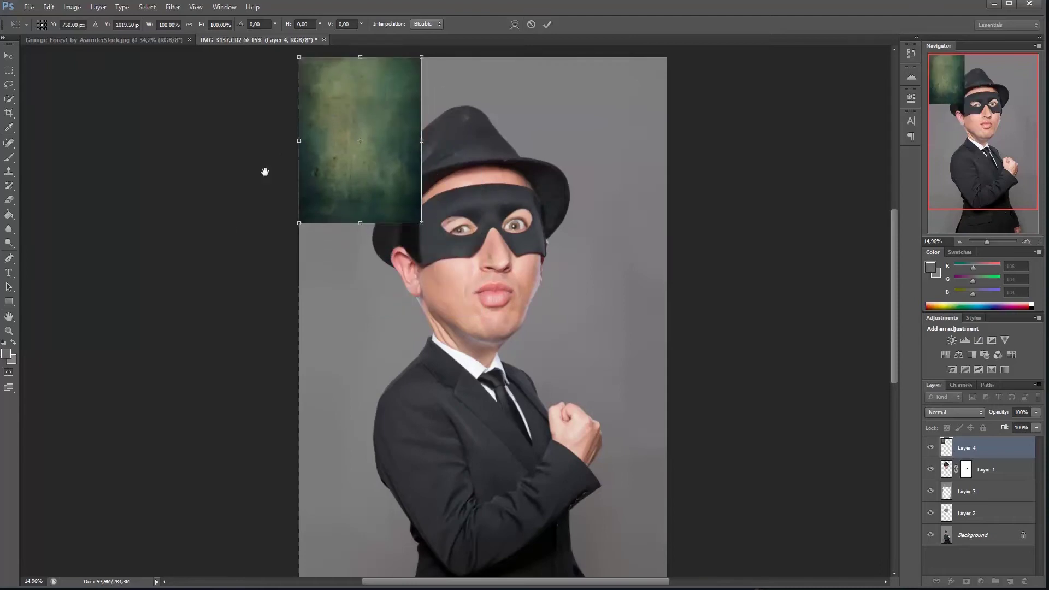
scroll(235, 176, down, 2)
drag(421, 170, 648, 471)
drag(155, 337, 137, 157)
drag(634, 291, 649, 421)
key(Return)
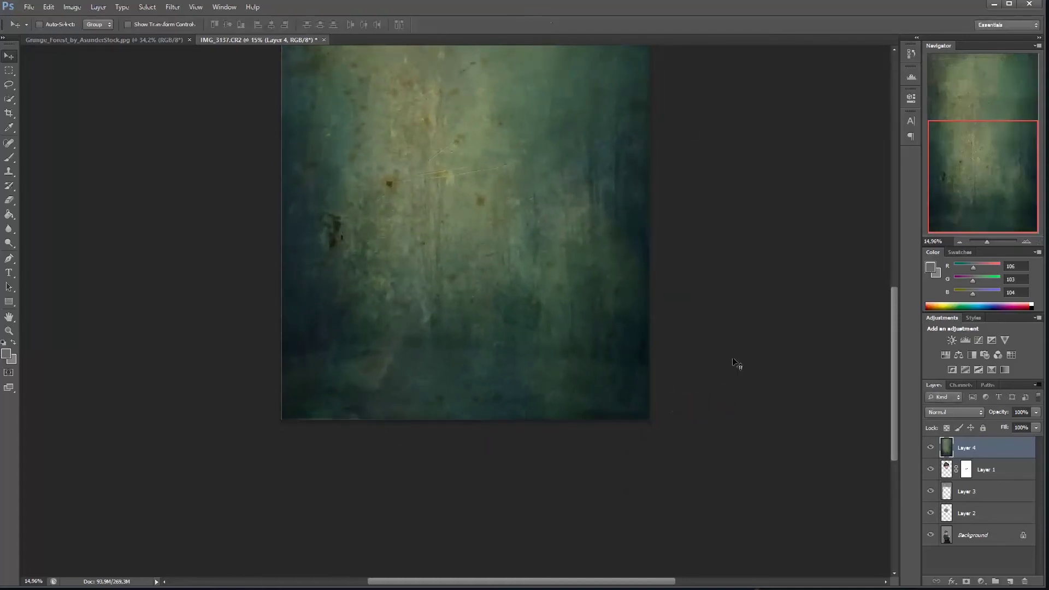
Load the saved silhouette of the man as a new selection.
drag(987, 242, 986, 241)
click(145, 7)
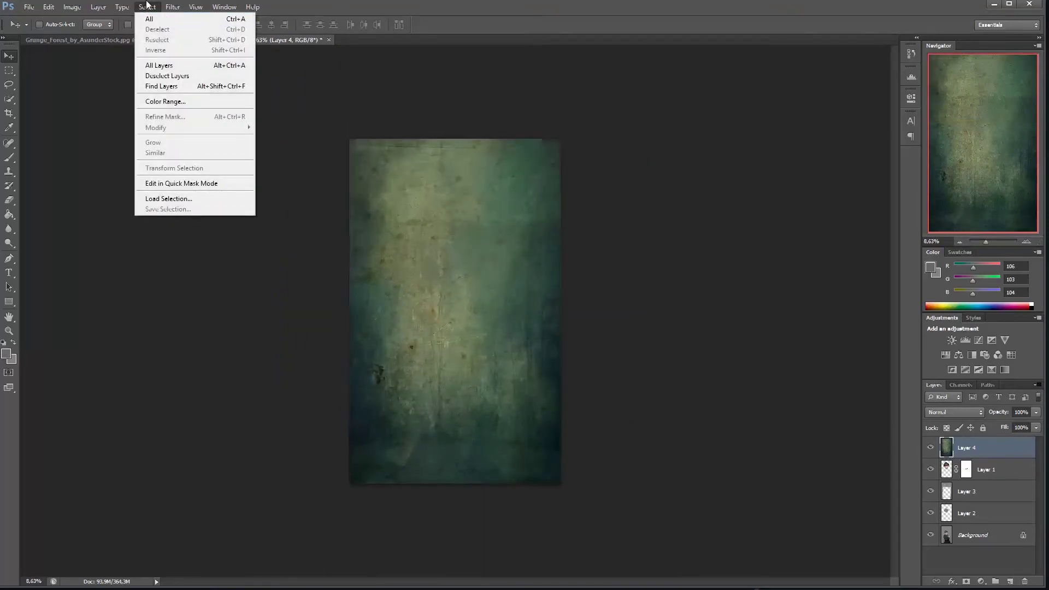
click(169, 199)
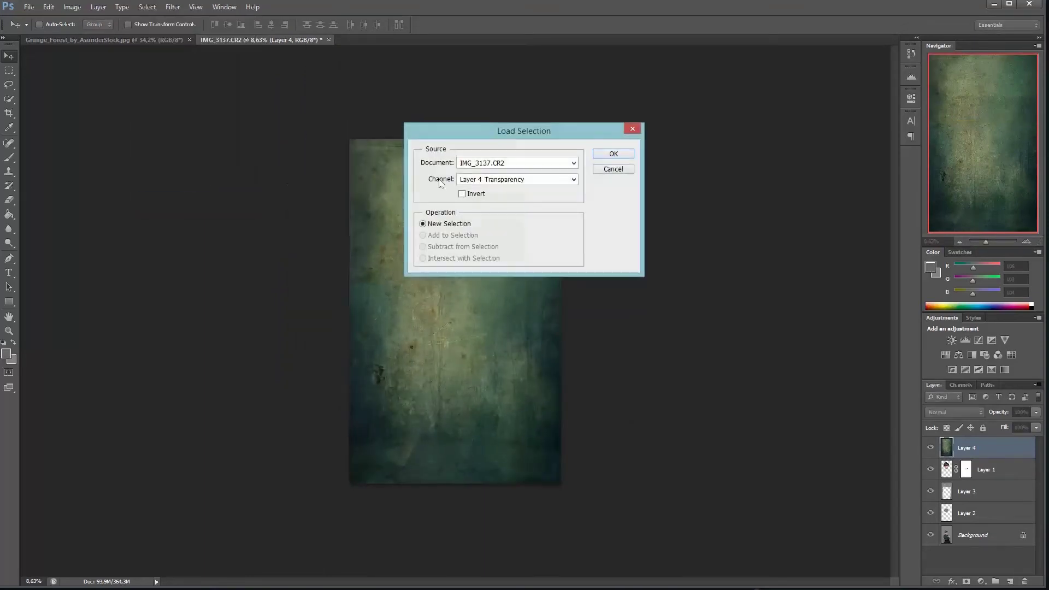
click(485, 181)
click(492, 205)
click(608, 154)
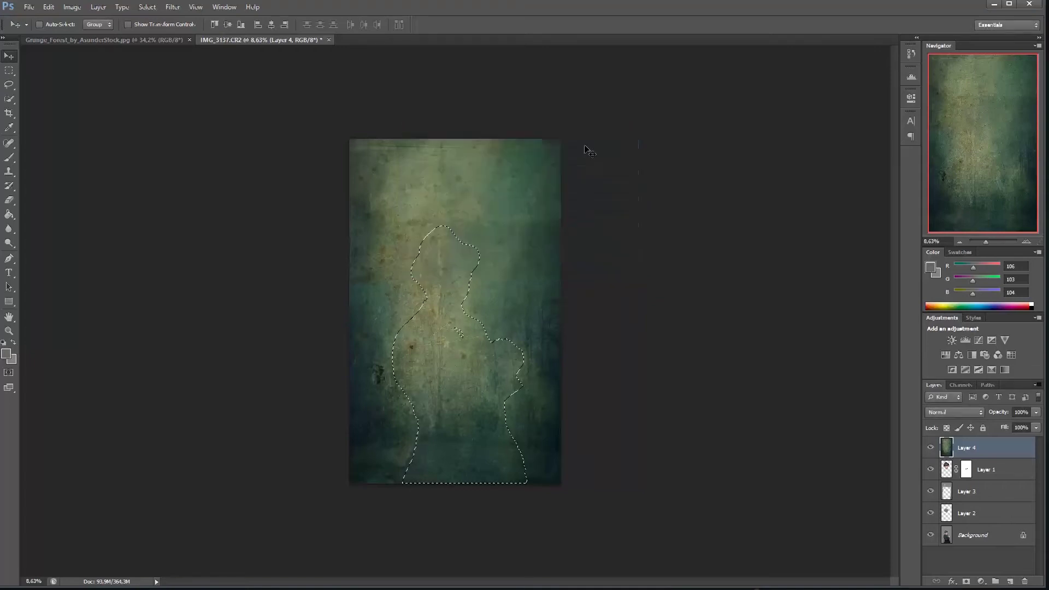
Put Layer 4 in a new group and mask the group with the inverted silhouette so the texture covers only the background.
click(994, 581)
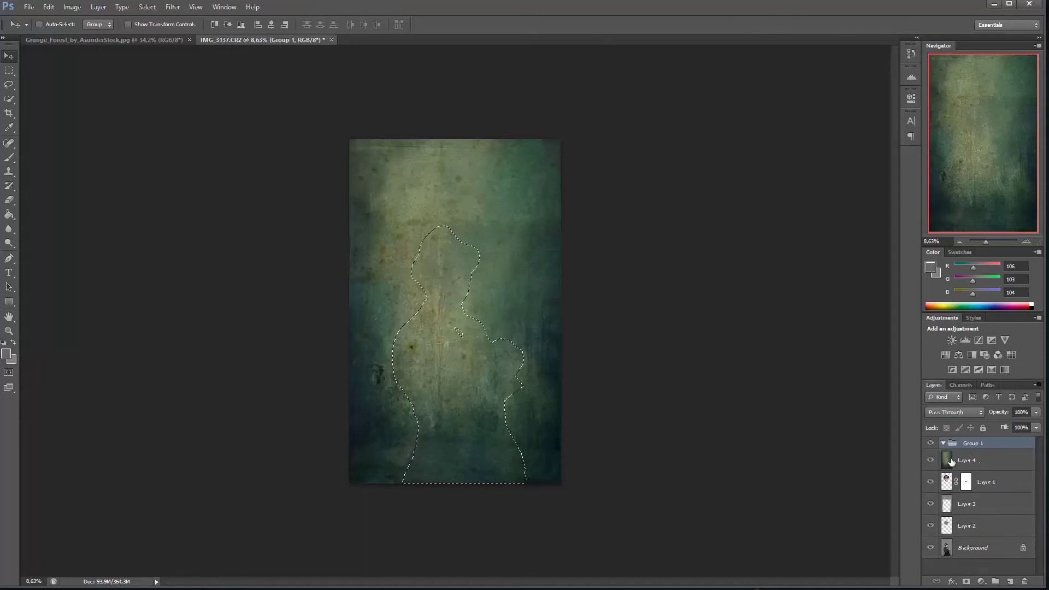
drag(951, 462, 962, 446)
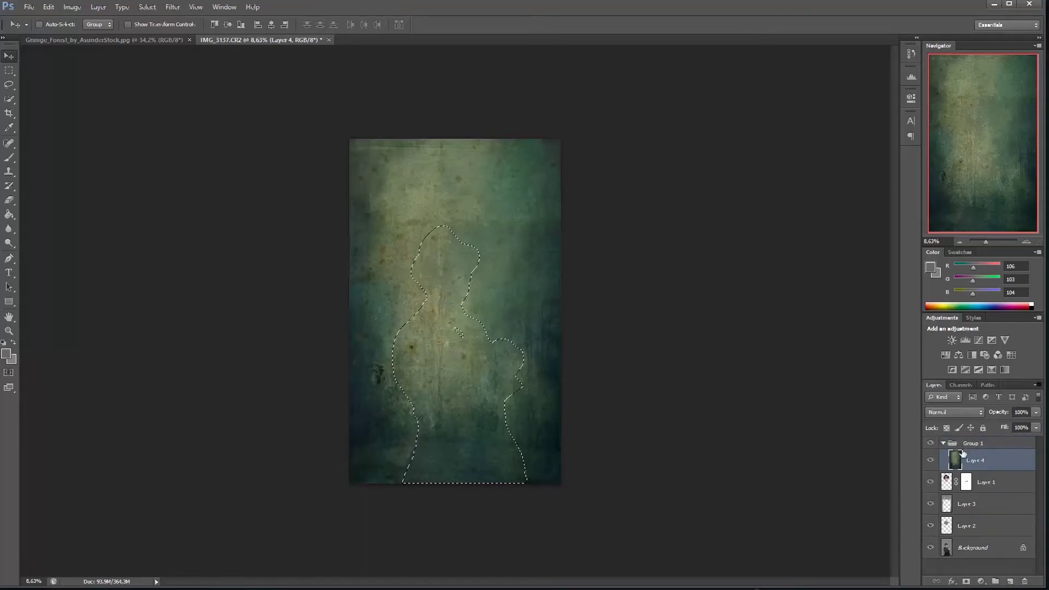
click(970, 444)
click(967, 581)
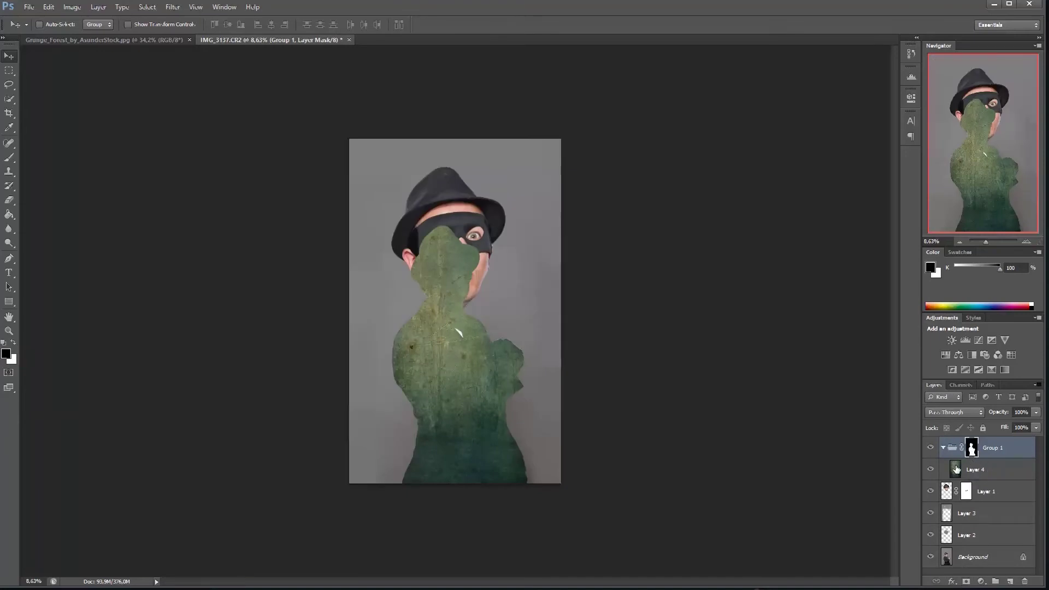
key(ctrl+i)
Paint black on the group mask around the shirt collar with a 60 px brush at 100% flow to uncover the shirt.
drag(986, 241, 993, 241)
mouse_move(495, 446)
mouse_down()
mouse_move(504, 294)
mouse_move(514, 293)
mouse_up()
key(b)
key(])
drag(269, 25, 290, 28)
key(])
key(])
key(])
key(])
mouse_move(544, 365)
mouse_down()
mouse_move(514, 308)
mouse_move(532, 339)
mouse_move(470, 281)
mouse_up()
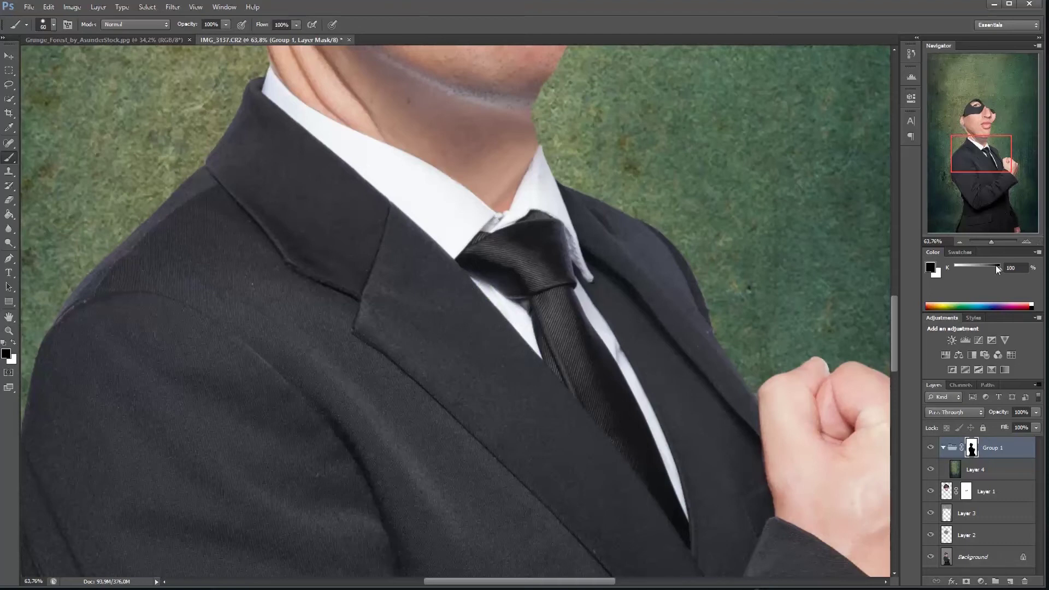
drag(992, 241, 987, 243)
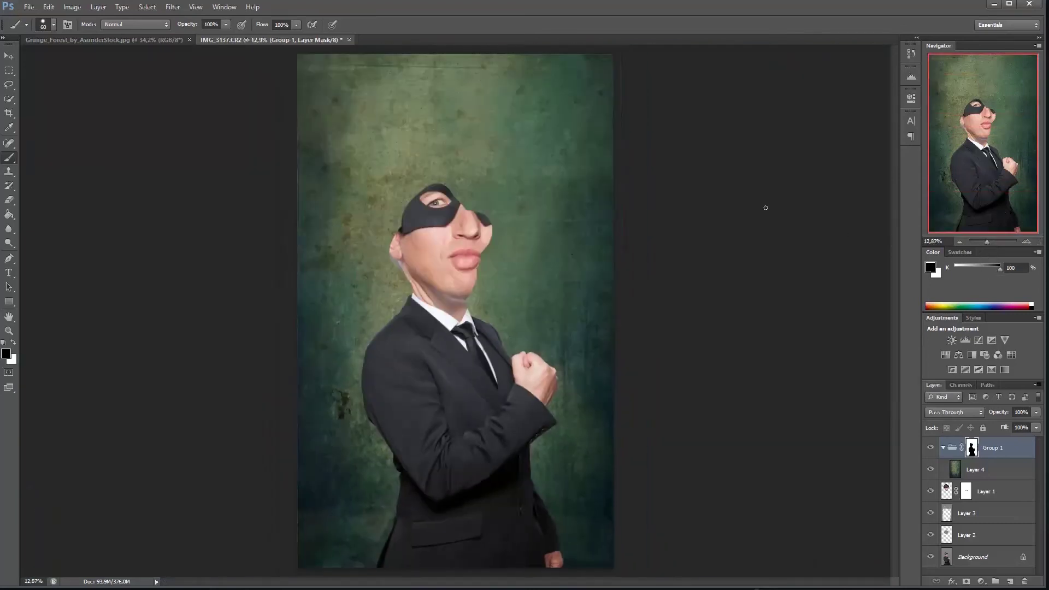
Move Group 1 below Layer 1 so the head shows in front of the texture, and compare the background with the group off and on.
click(931, 448)
click(930, 449)
drag(951, 456, 942, 504)
click(931, 470)
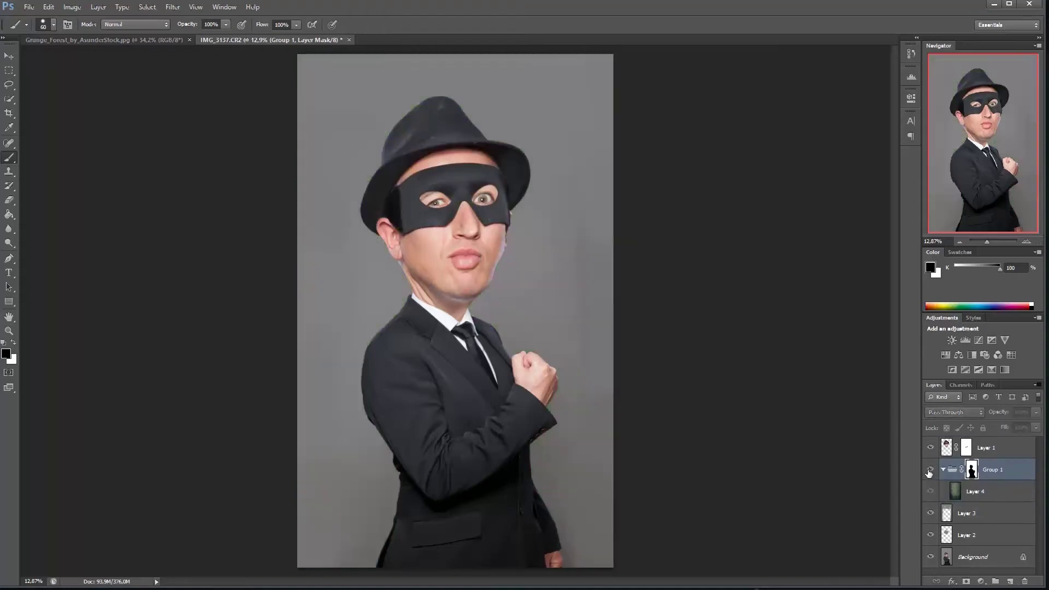
click(929, 473)
click(931, 473)
click(931, 474)
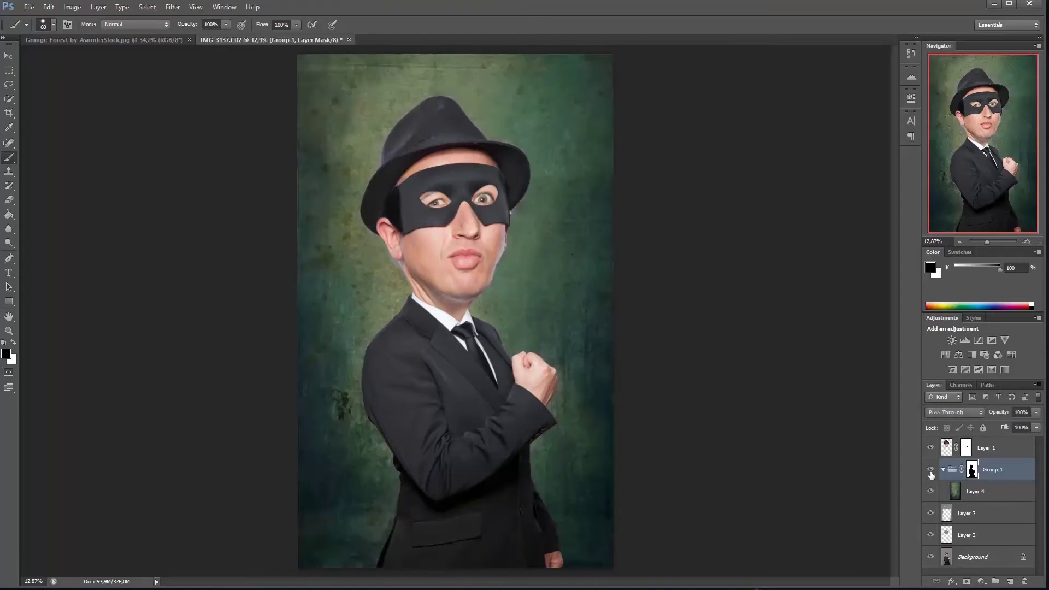
Set Layer 4's blend mode to Overlay and compare the backdrop with and without the texture layer.
click(948, 492)
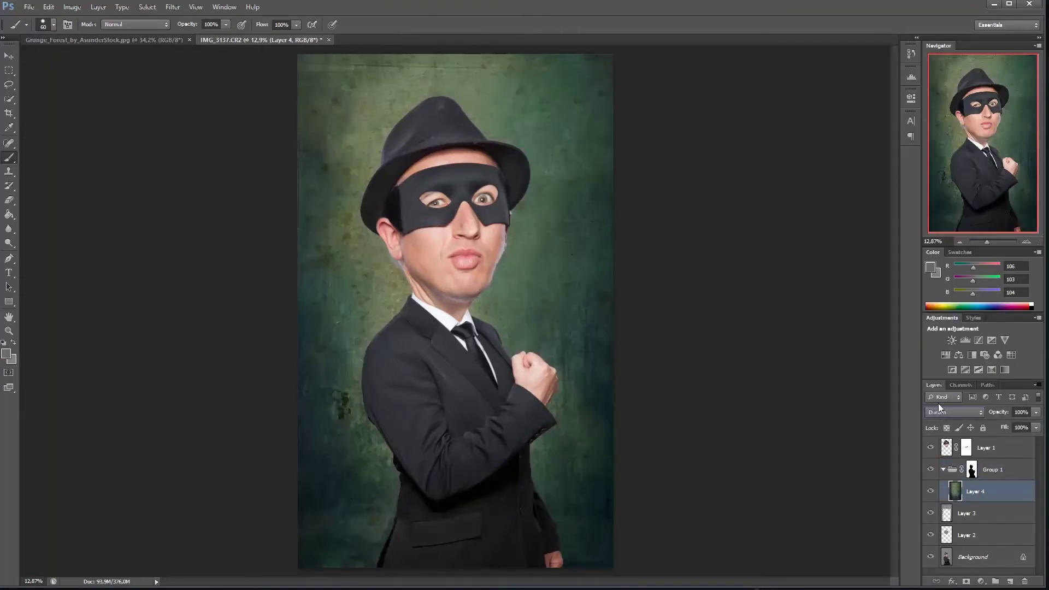
key(Down)
key(Down)
key(Down)
key(Down)
key(Down)
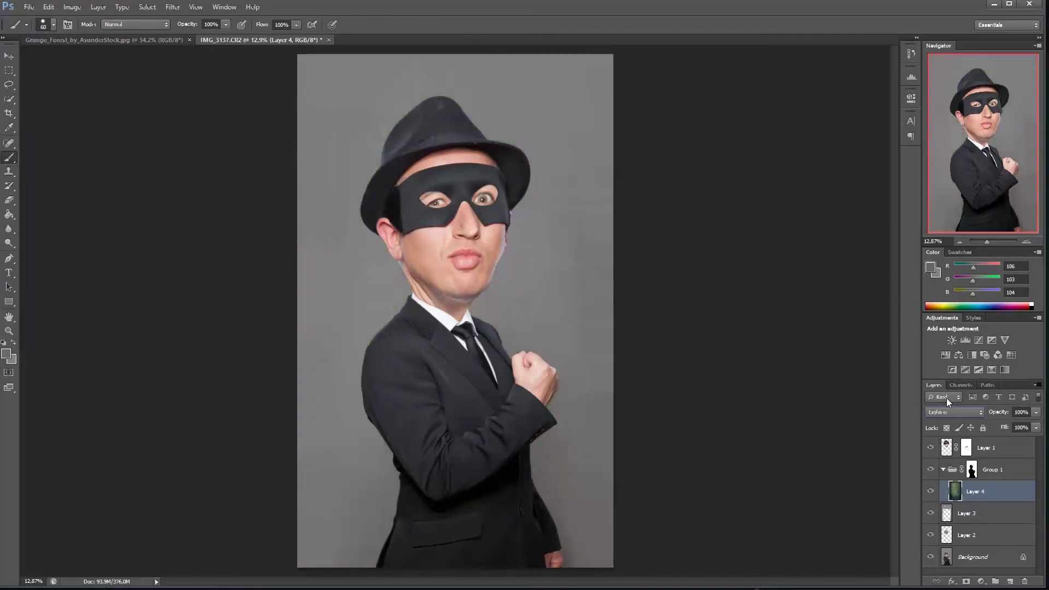
key(Down)
key(Down)
key(Down)
key(Down)
key(Down)
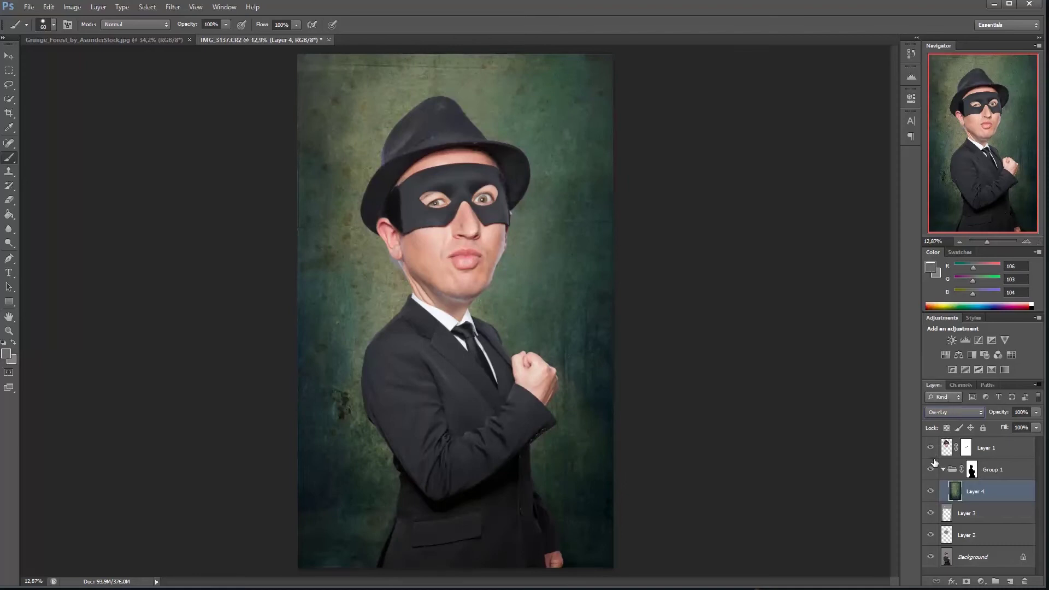
click(927, 492)
click(928, 492)
click(929, 493)
click(930, 493)
Add a Hue/Saturation adjustment above Layer 4 in Group 1 with hue -4 and saturation -25.
click(980, 581)
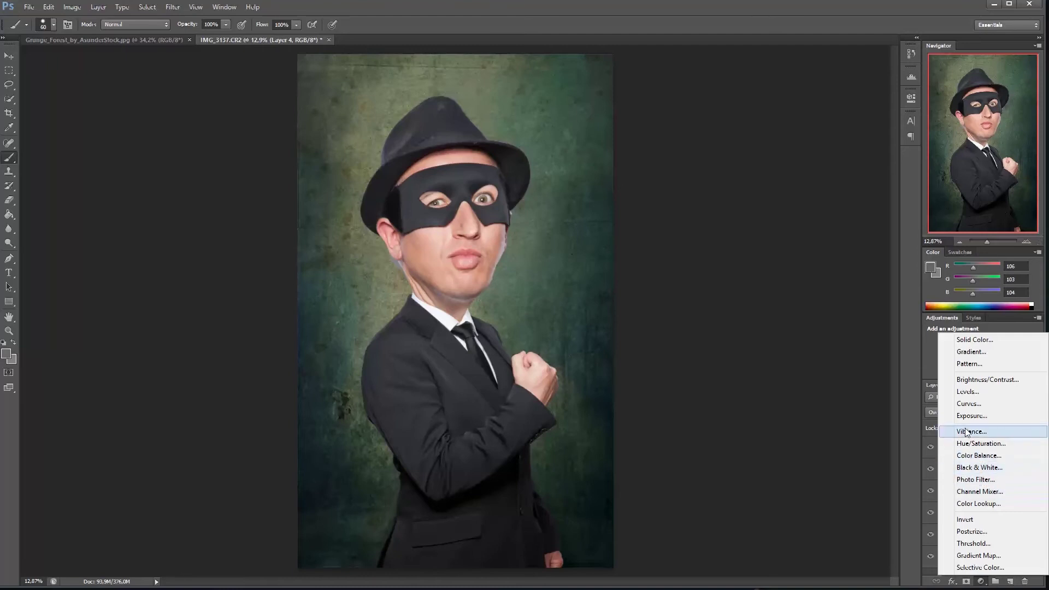
click(980, 443)
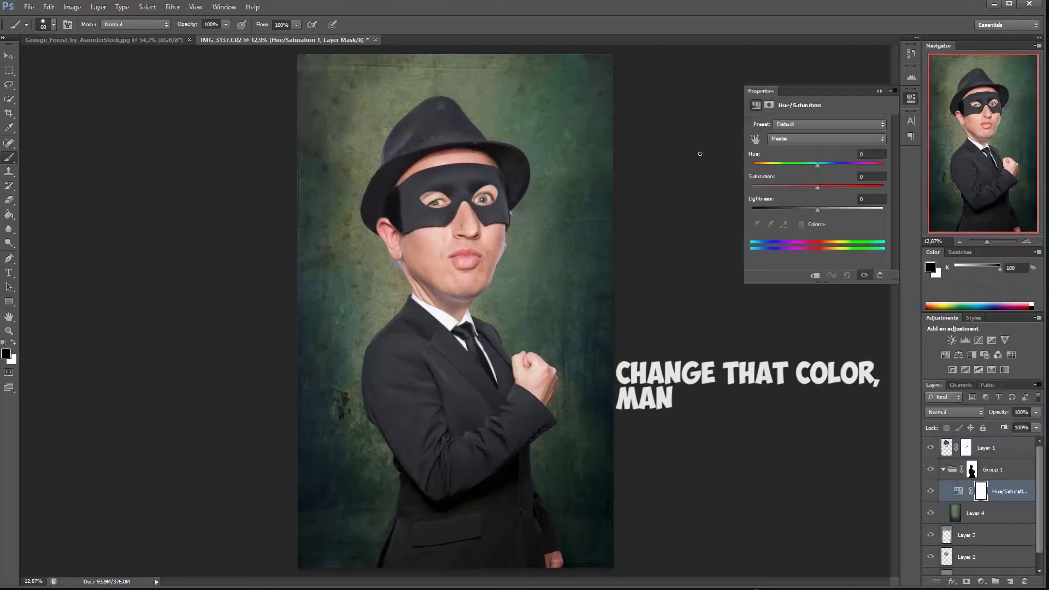
drag(818, 187, 818, 164)
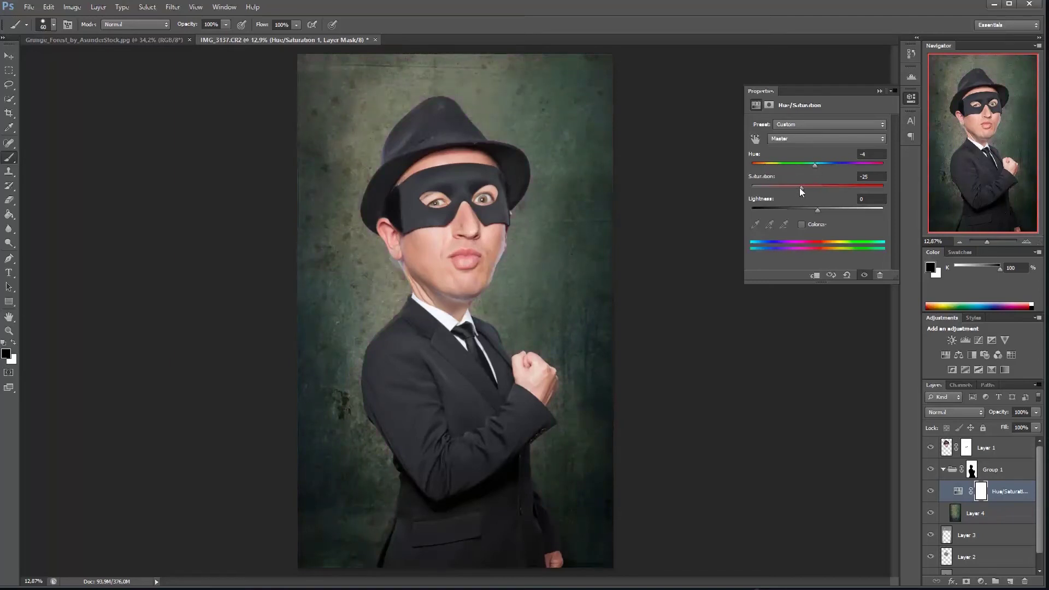
click(879, 91)
Paint white on the Group 1 mask with a 25 px brush to cover the gray remnant below the ear and along the neck.
click(991, 242)
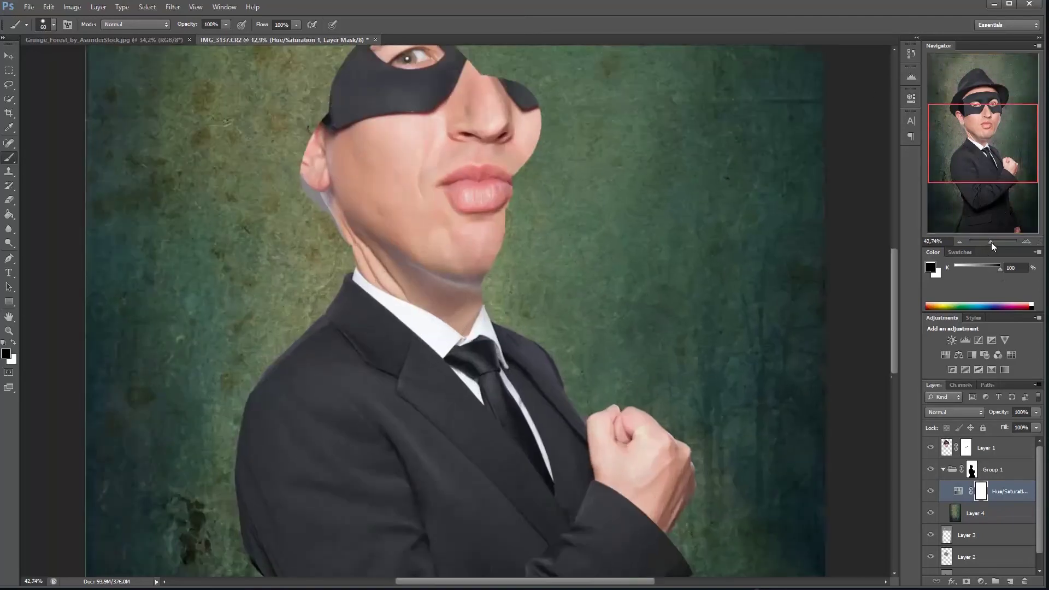
drag(634, 169, 658, 408)
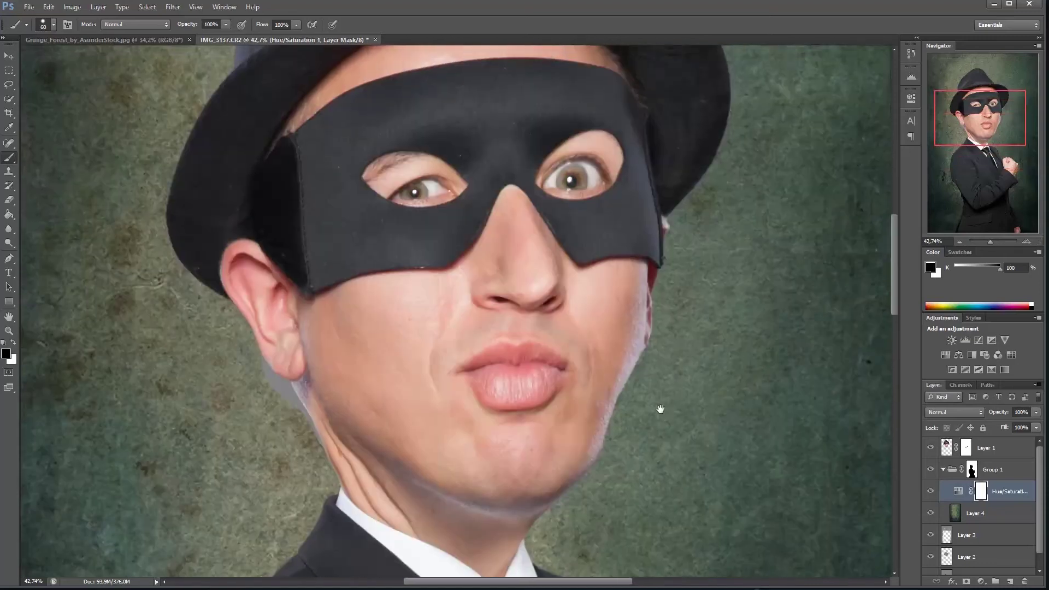
drag(598, 249, 776, 219)
drag(587, 335, 710, 284)
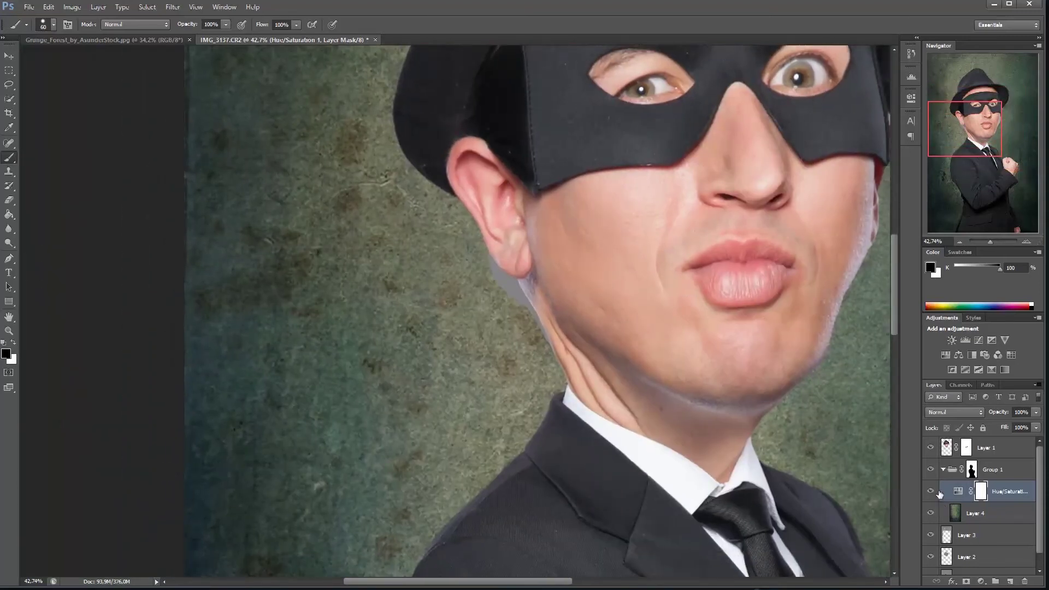
click(930, 470)
click(931, 470)
click(972, 469)
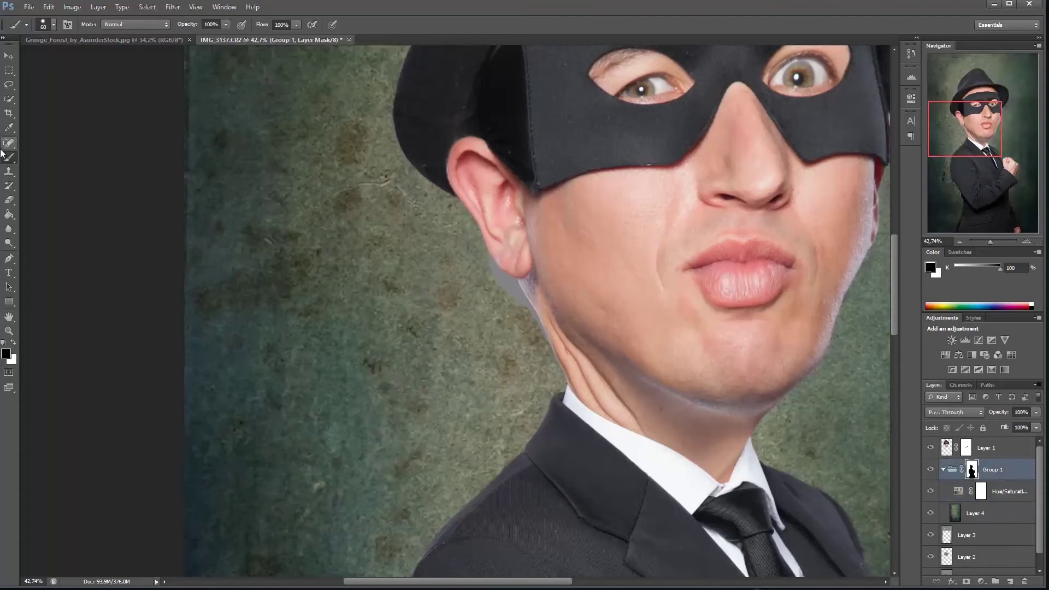
click(994, 240)
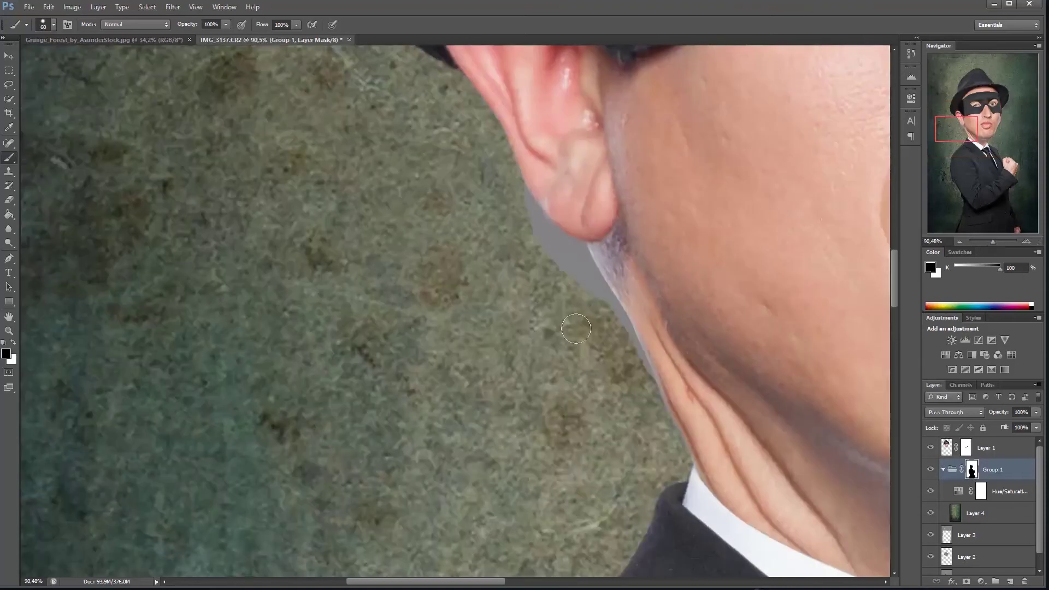
drag(607, 331, 629, 370)
key(bracketleft)
key(x)
drag(605, 293, 617, 316)
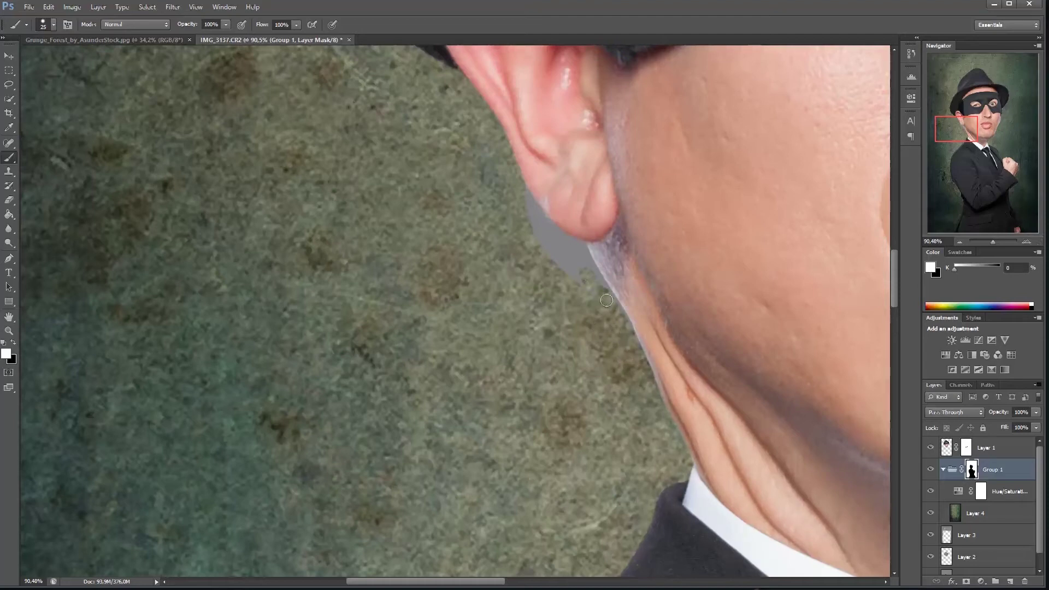
mouse_move(571, 243)
mouse_down()
mouse_move(527, 216)
mouse_move(536, 222)
mouse_move(517, 191)
mouse_up()
drag(569, 263, 540, 237)
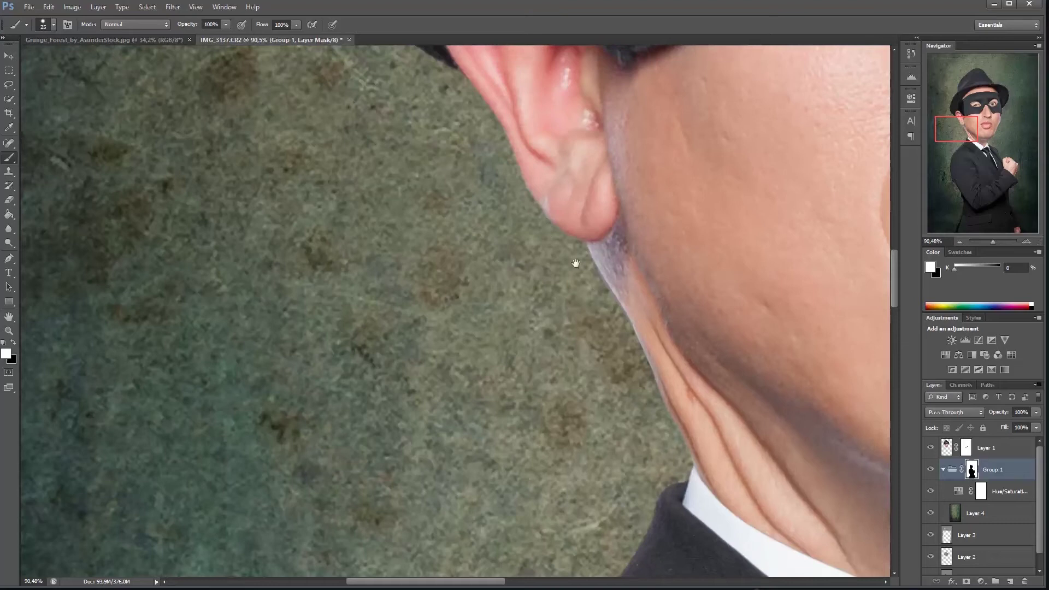
mouse_move(576, 264)
mouse_down()
mouse_move(618, 415)
mouse_move(553, 297)
mouse_move(563, 297)
mouse_up()
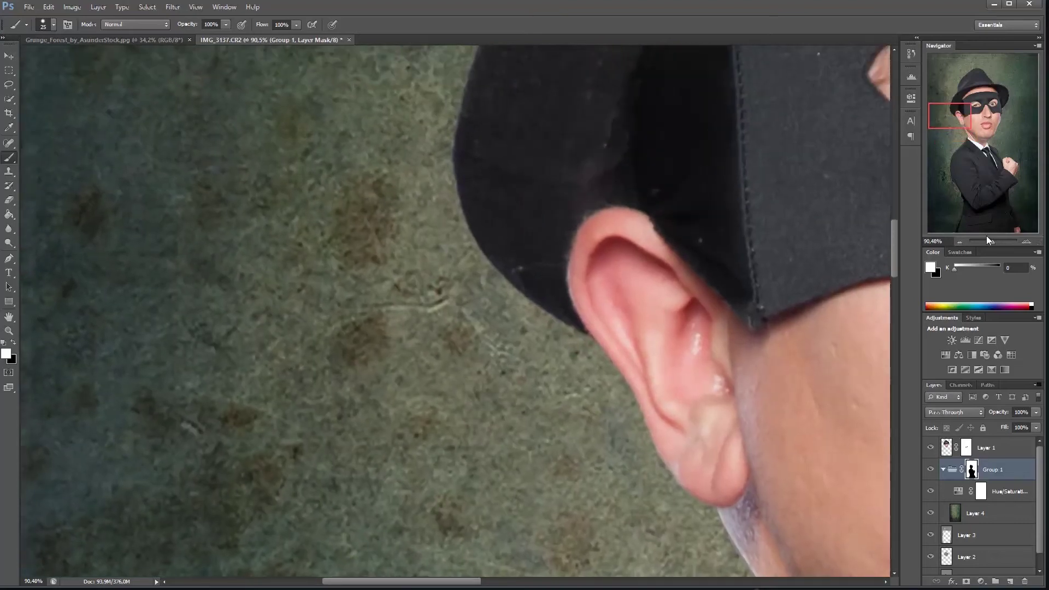
drag(987, 240, 989, 241)
click(955, 512)
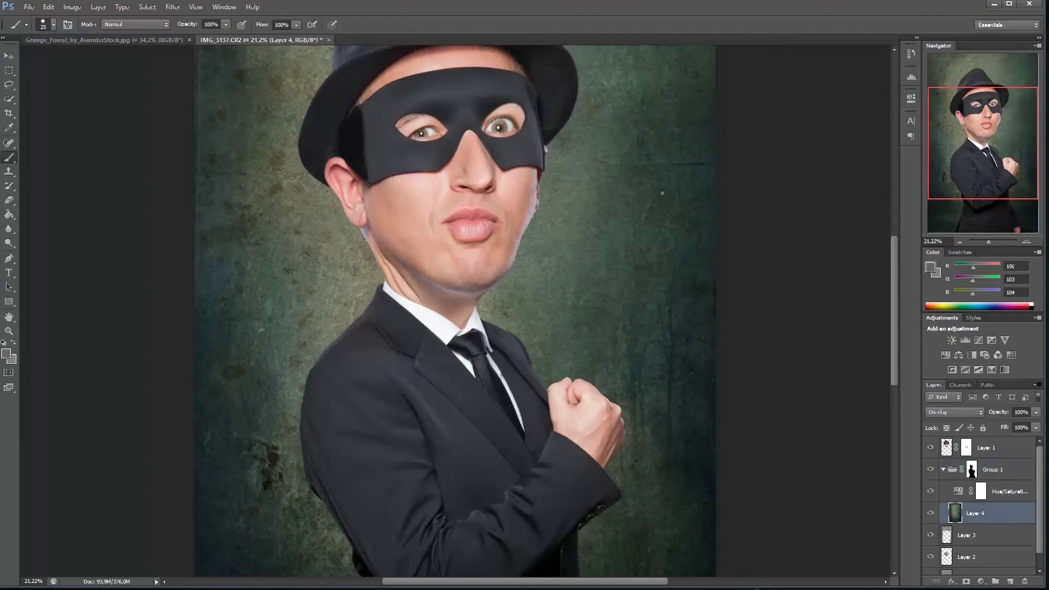
click(173, 7)
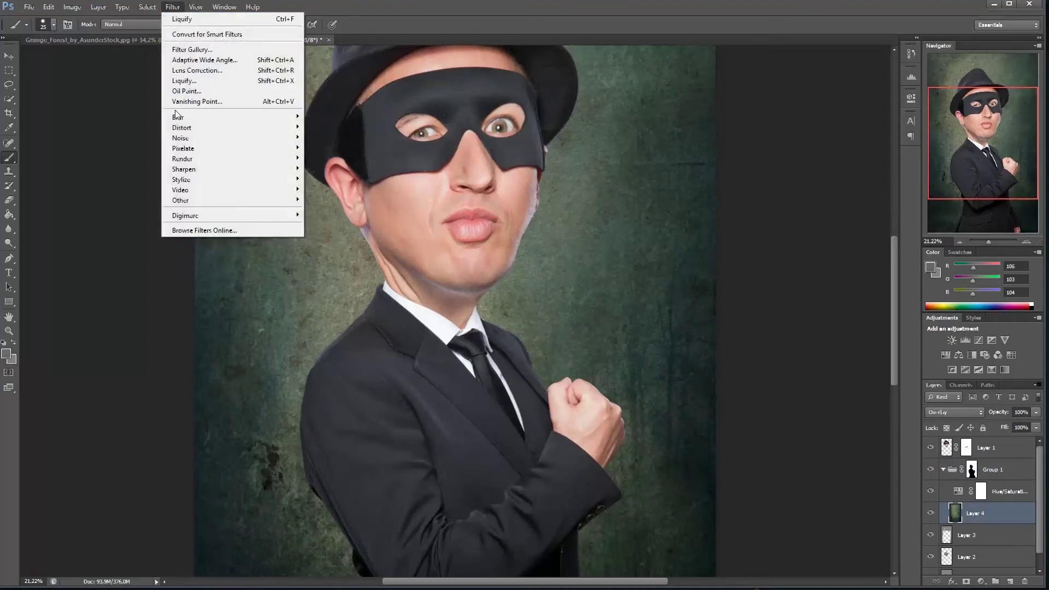
mouse_move(180, 117)
click(334, 195)
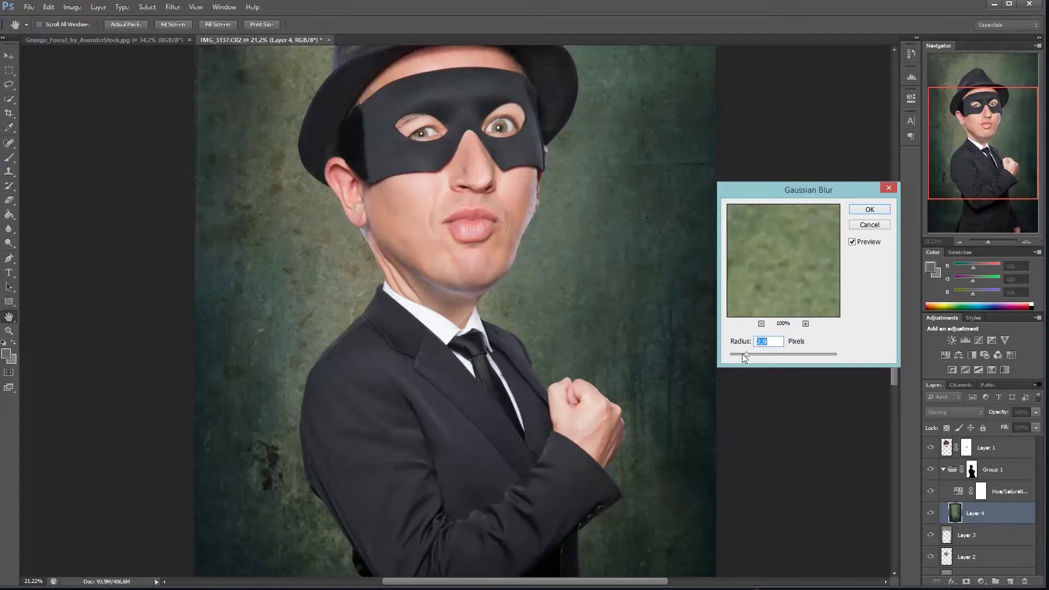
click(863, 224)
key(b)
Add a new empty layer above Layer 1 and set its blend mode to Overlay.
drag(983, 244, 985, 159)
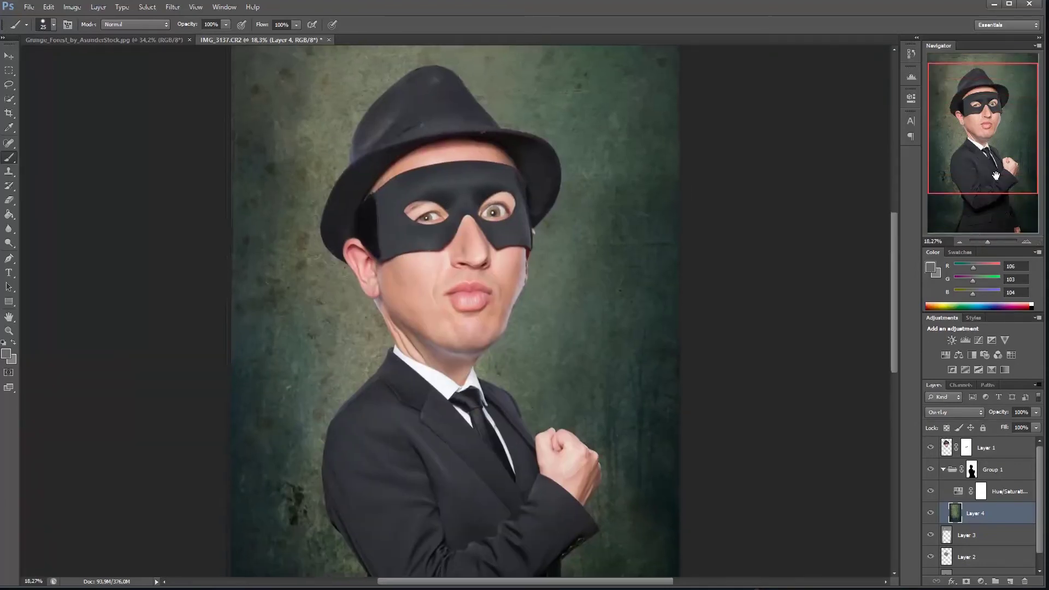
drag(989, 241, 988, 241)
drag(982, 134, 979, 124)
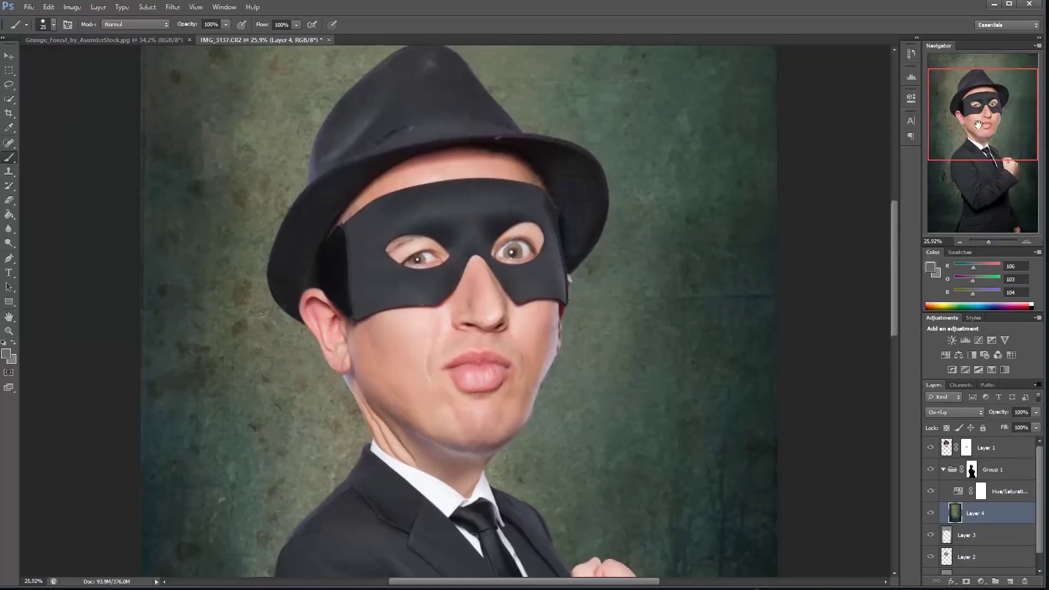
click(947, 450)
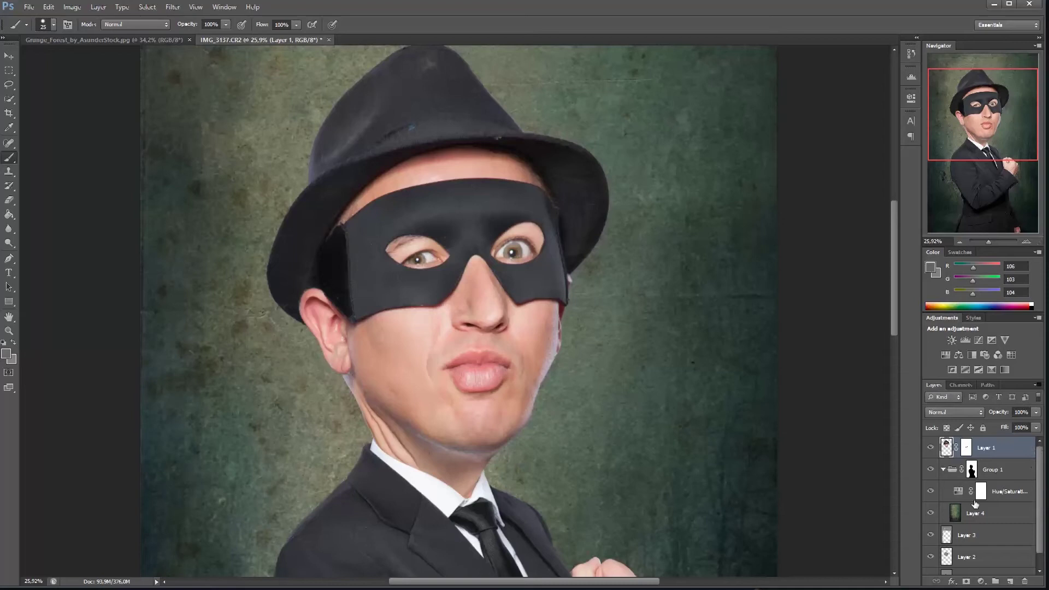
click(1011, 582)
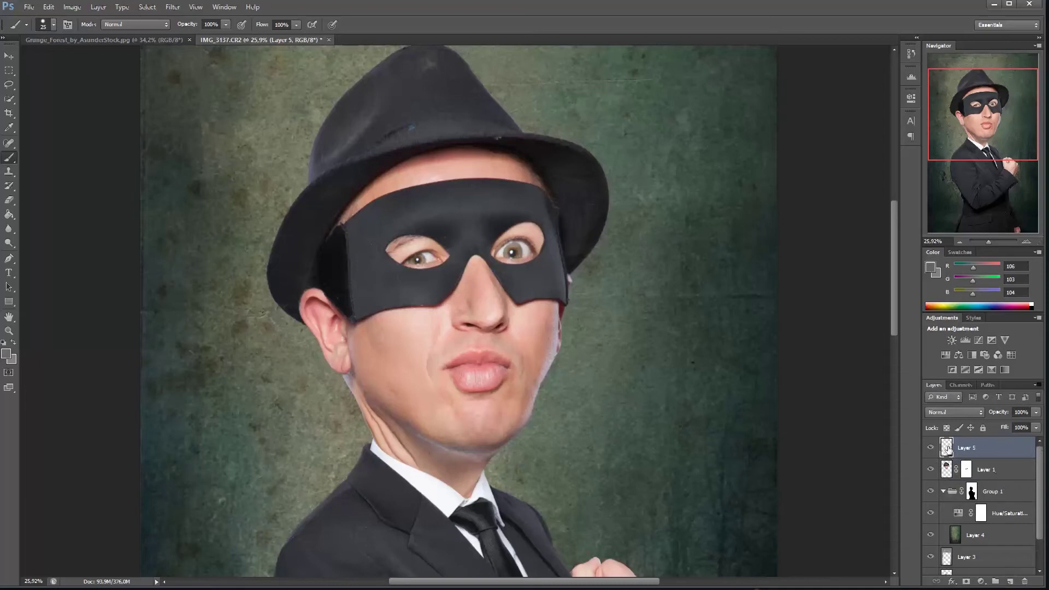
click(952, 412)
click(941, 269)
Paint white highlights on the black eye mask in the Overlay layer with a soft brush of about 175 px at 4% flow.
click(15, 343)
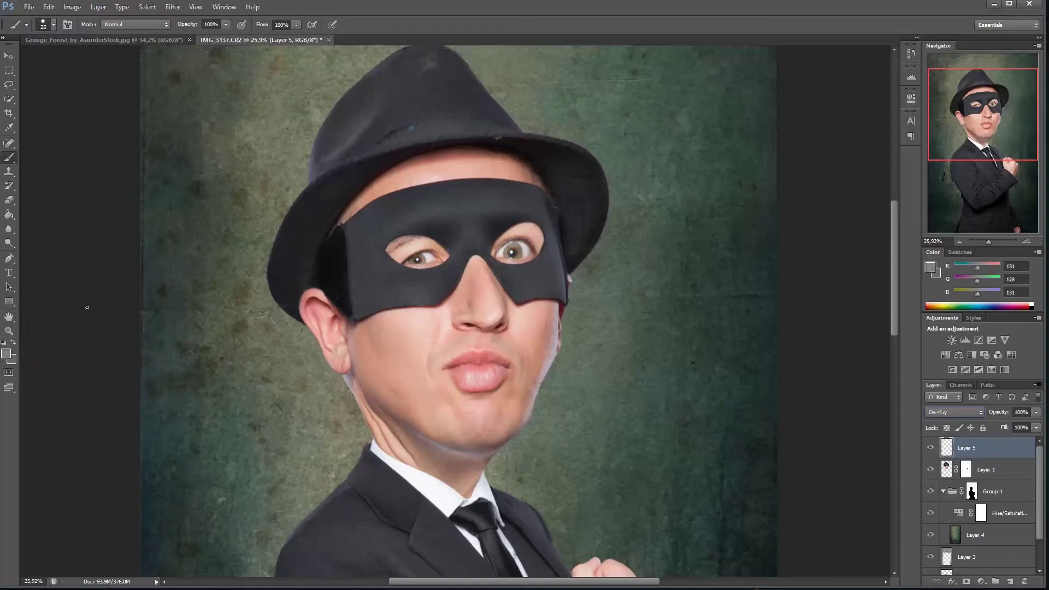
key(d)
key(x)
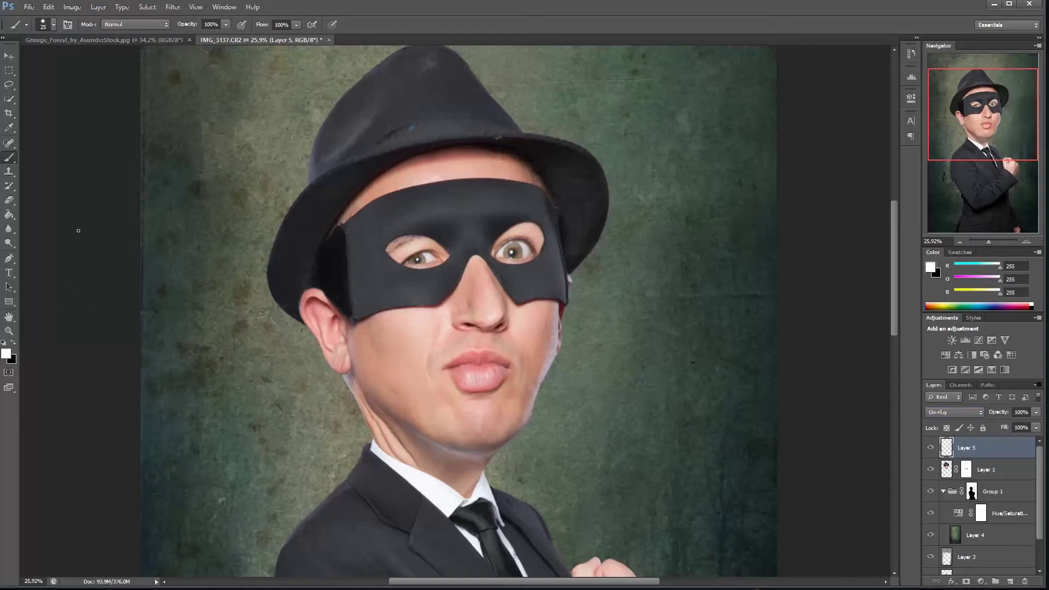
drag(260, 28, 207, 27)
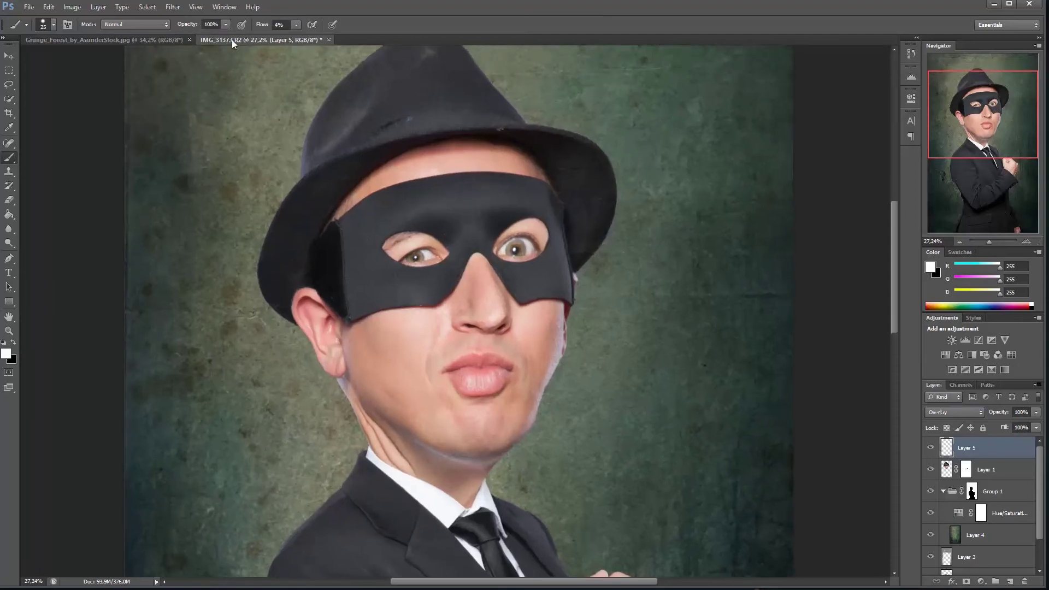
drag(387, 261, 428, 194)
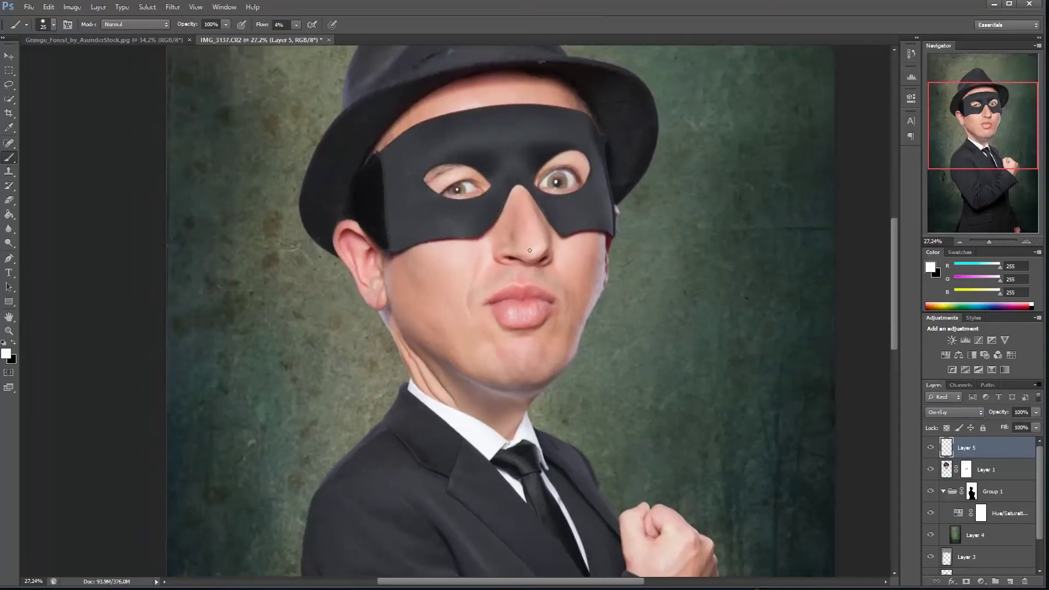
key(bracketright)
key(bracketright)
key(bracketright)
key(bracketright)
key(bracketright)
key(bracketright)
key(bracketleft)
drag(500, 146, 515, 241)
key(bracketright)
key(bracketright)
key(bracketright)
drag(450, 245, 437, 239)
key(bracketleft)
drag(417, 276, 410, 307)
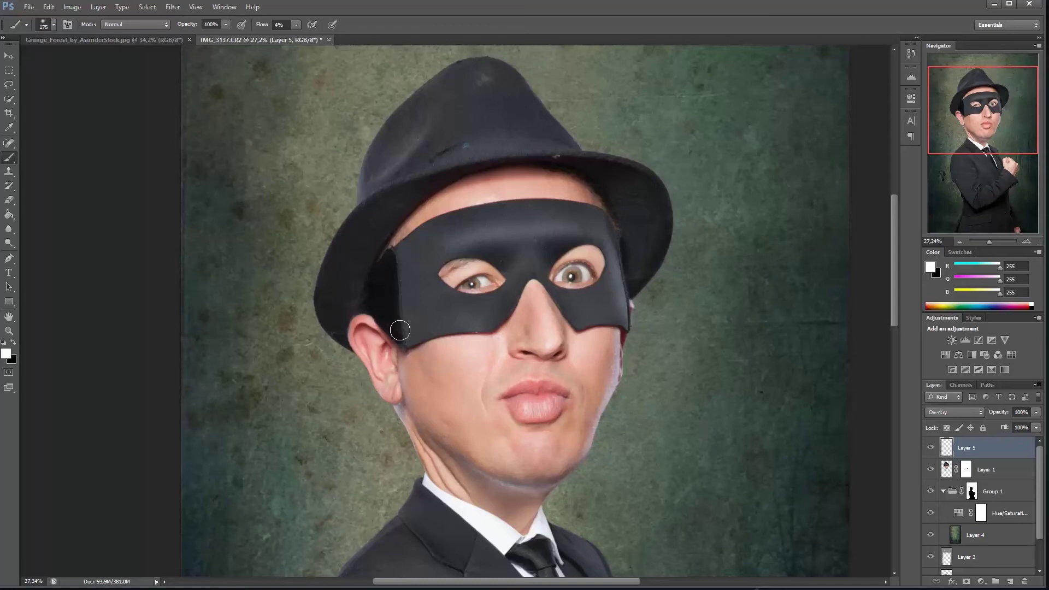
Brighten the lips, chin and jaw with white strokes, using brush sizes from 200 px down to 80 px.
key(bracketleft)
key(bracketleft)
key(bracketright)
key(bracketright)
key(bracketleft)
key(bracketright)
key(bracketright)
key(bracketright)
key(bracketright)
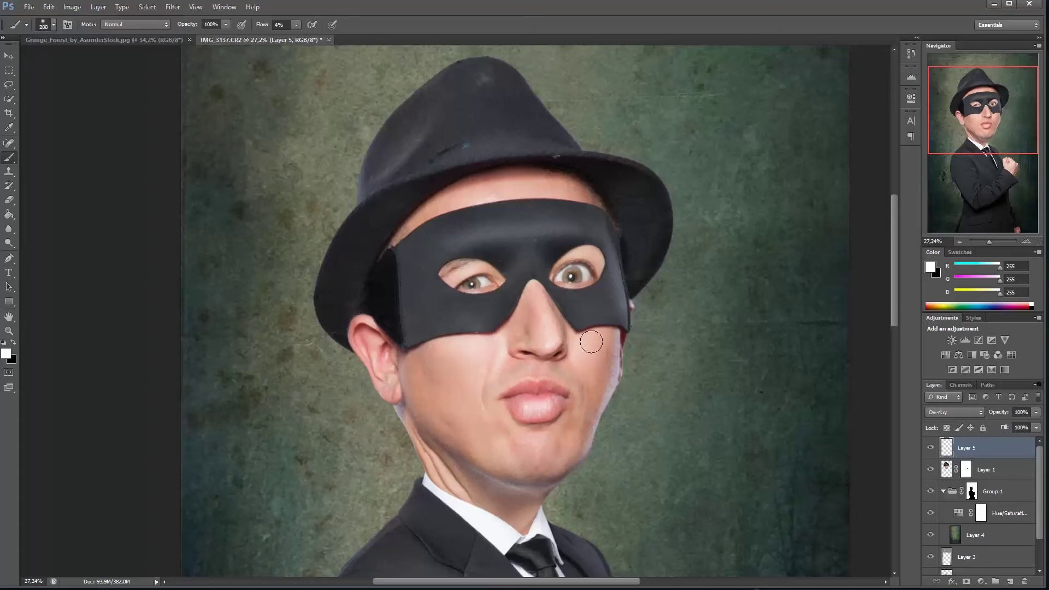
key(bracketleft)
mouse_move(556, 467)
mouse_down()
mouse_move(515, 491)
mouse_move(443, 465)
mouse_up()
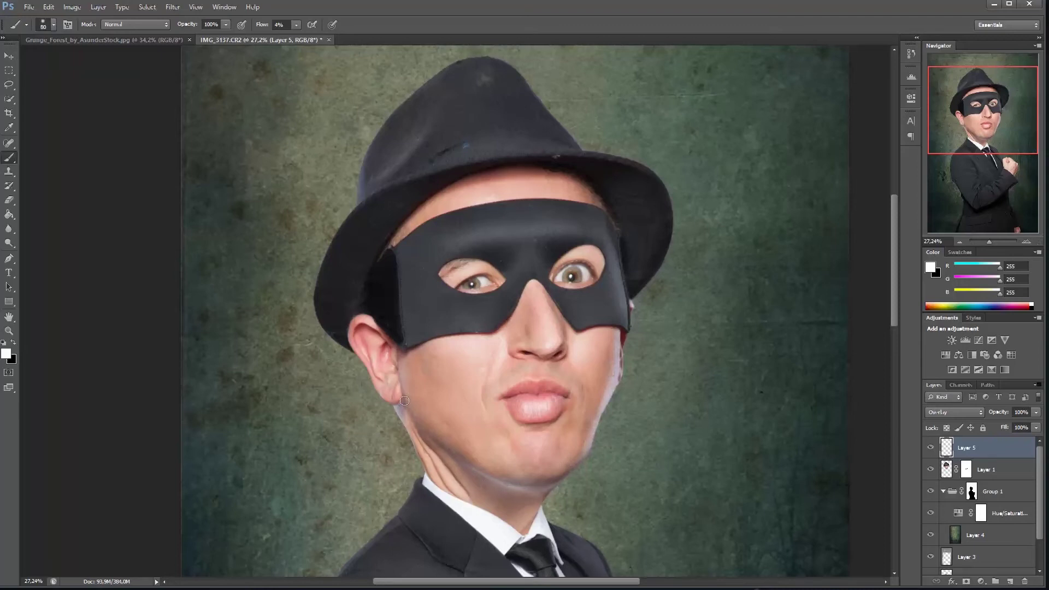
Try a black 60 px brush stroke at 4% flow across the cheek beside the nose.
scroll(455, 312, up, 7)
drag(710, 219, 392, 241)
key(c)
key(x)
key(b)
key(bracketleft)
key(bracketleft)
mouse_move(580, 144)
mouse_down()
mouse_move(645, 134)
mouse_move(705, 180)
mouse_up()
drag(306, 465, 401, 211)
drag(281, 213, 318, 306)
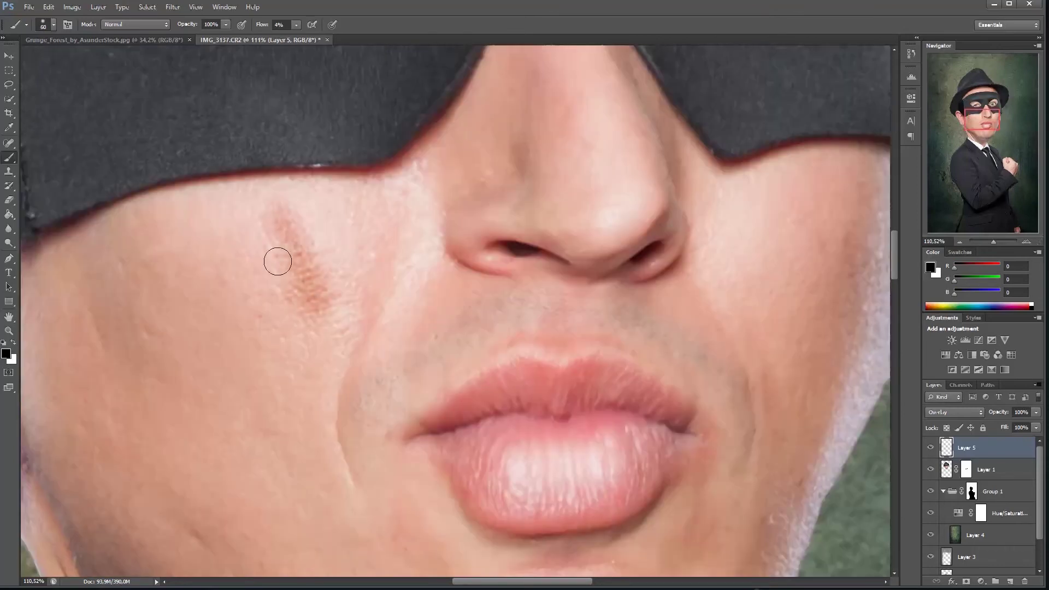
key(ctrl+z)
Darken the details around the eyes in the mask's openings with a small black brush at 4% flow.
drag(295, 137, 459, 488)
key(bracketleft)
key(bracketleft)
drag(342, 276, 455, 232)
scroll(493, 335, right, 3)
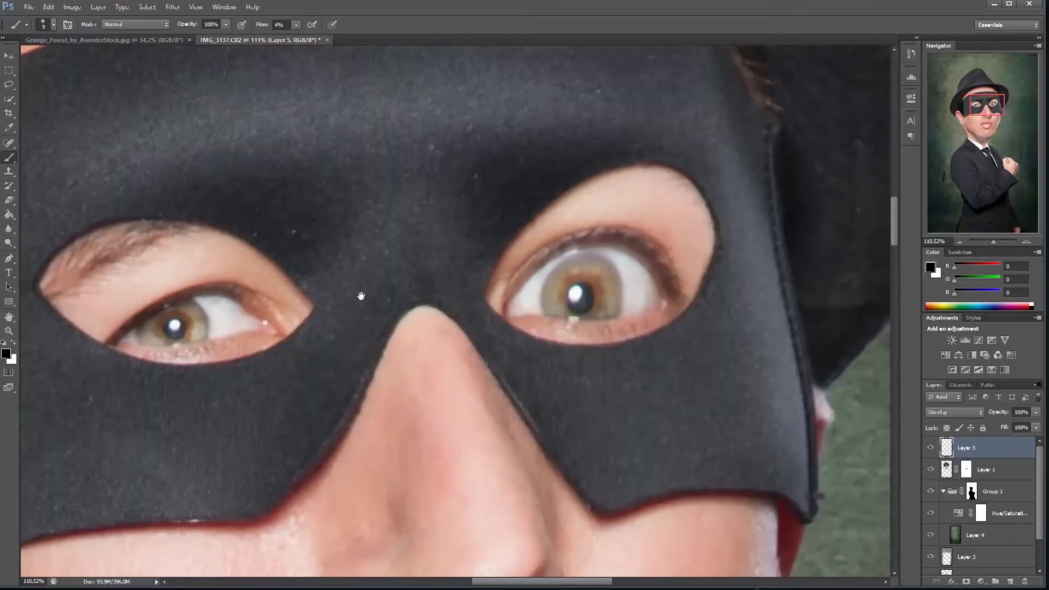
scroll(561, 317, down, 3)
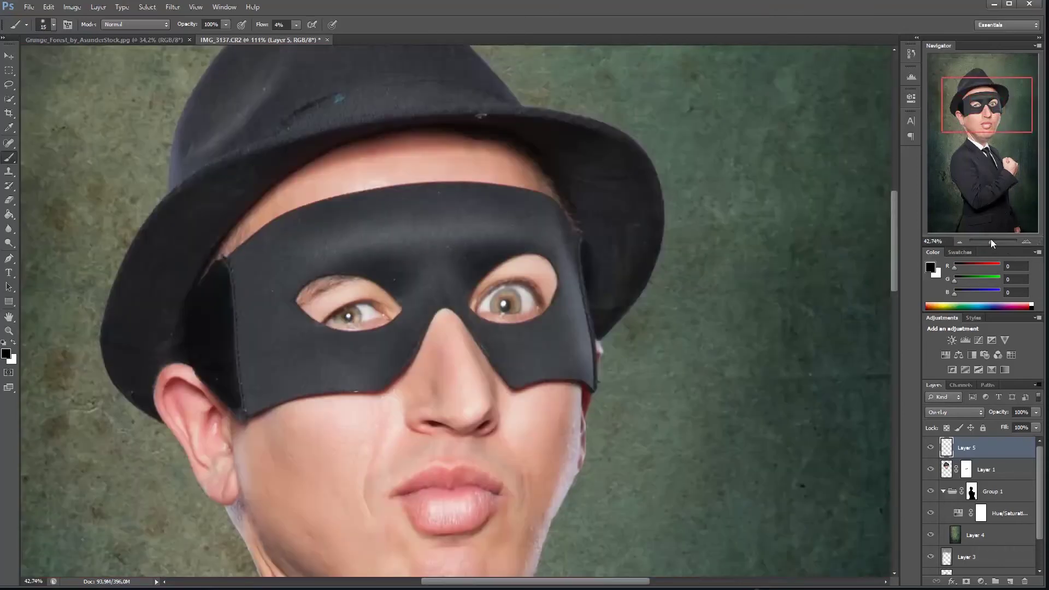
Deepen the shadows around the fist and the sleeve cuff with a small black brush.
scroll(612, 235, down, 4)
drag(494, 270, 545, 254)
click(992, 171)
key(bracketleft)
key(bracketleft)
key(bracketleft)
key(bracketleft)
key(bracketleft)
drag(729, 329, 739, 235)
key(x)
Brighten the sleeve folds on the bent forearm and elbow with a 90 px white brush at 4% flow.
key(x)
drag(639, 174, 653, 220)
key(bracketright)
key(bracketright)
key(bracketright)
key(bracketright)
key(bracketright)
key(x)
drag(550, 380, 599, 385)
drag(491, 519, 546, 398)
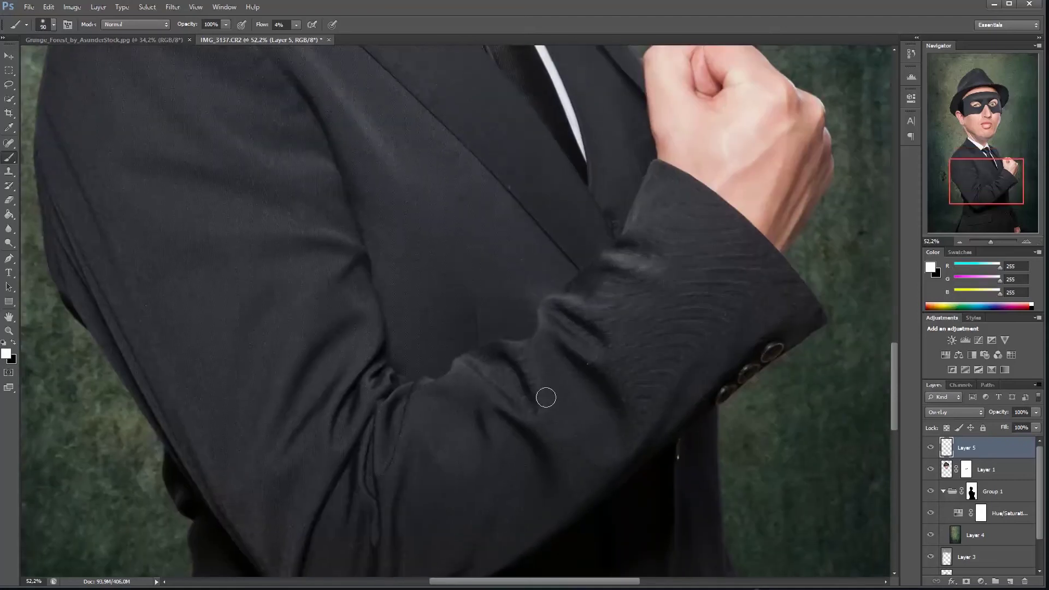
drag(514, 344, 467, 365)
mouse_move(405, 438)
mouse_down()
mouse_move(524, 337)
mouse_move(486, 338)
mouse_up()
Paint white highlights along the upper sleeve, shoulder and chest of the jacket at 4% flow.
drag(377, 120, 466, 342)
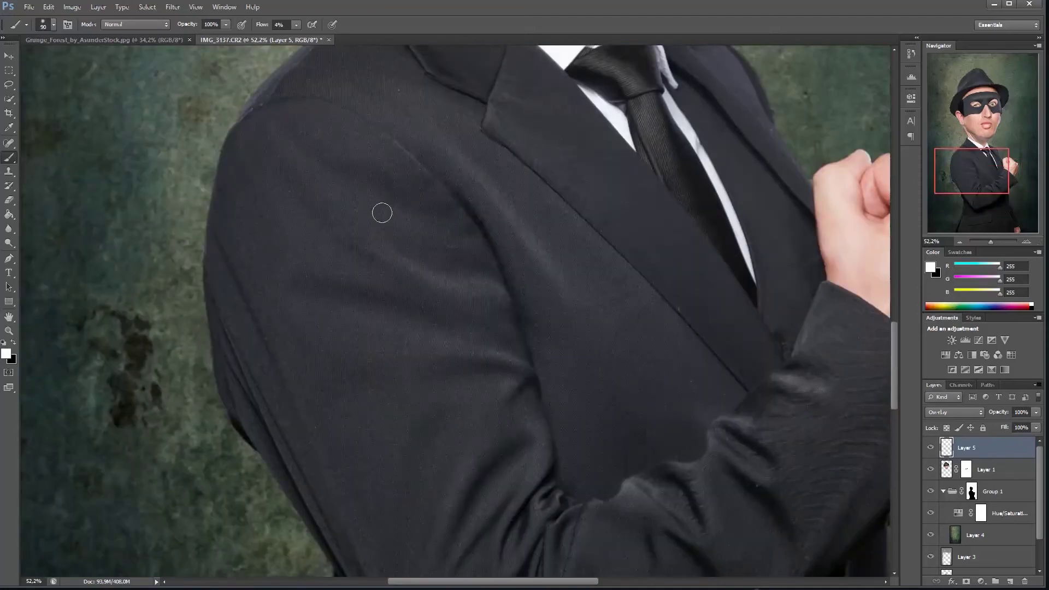
drag(382, 214, 343, 201)
drag(672, 186, 558, 234)
drag(518, 144, 583, 300)
key(bracketleft)
drag(590, 525, 568, 192)
drag(587, 546, 563, 258)
Brighten the lower jacket around the pocket and front edge with a larger white brush at 4% flow.
drag(801, 354, 538, 258)
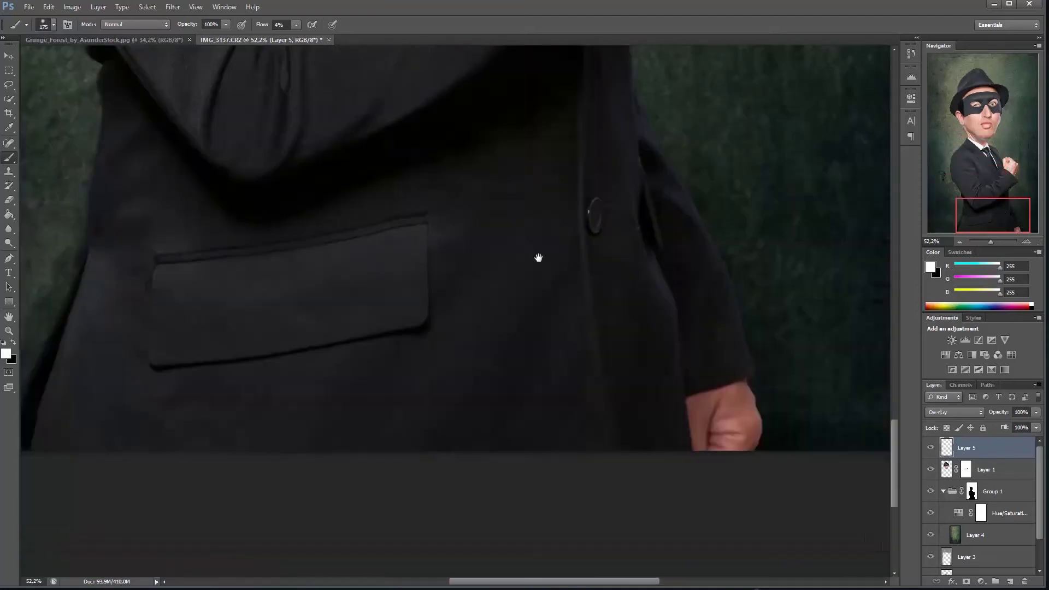
drag(632, 102, 667, 385)
drag(710, 525, 610, 281)
drag(519, 71, 645, 547)
drag(382, 66, 609, 476)
key(bracketright)
key(bracketright)
key(bracketright)
key(bracketright)
drag(609, 306, 608, 481)
Compare the figure with and without the dodge-and-burn layer, examining the face, hat and suit.
drag(991, 241, 989, 241)
click(931, 449)
click(929, 449)
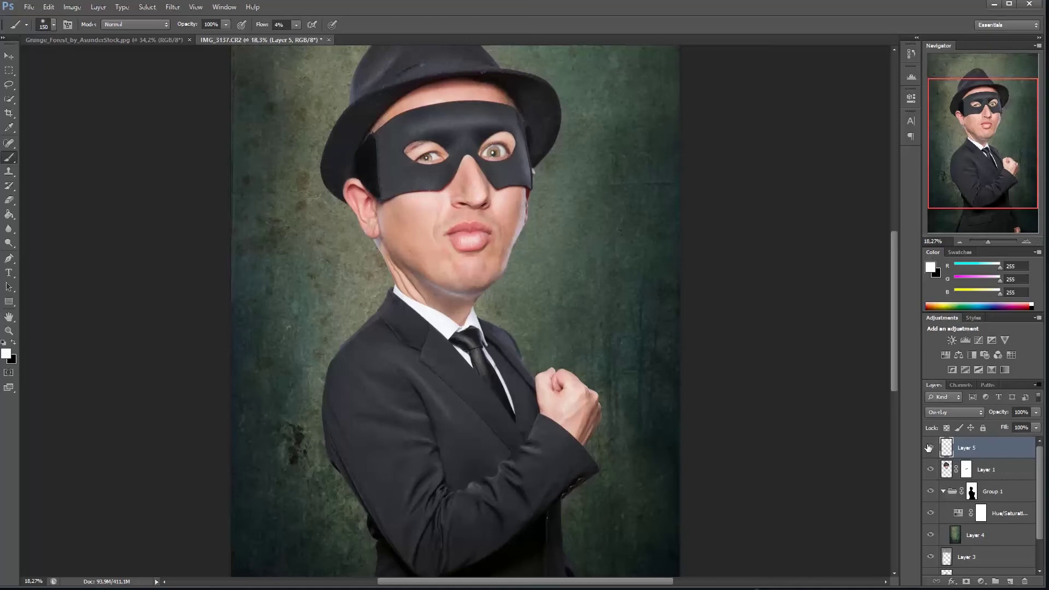
click(928, 447)
click(925, 449)
drag(991, 245, 989, 243)
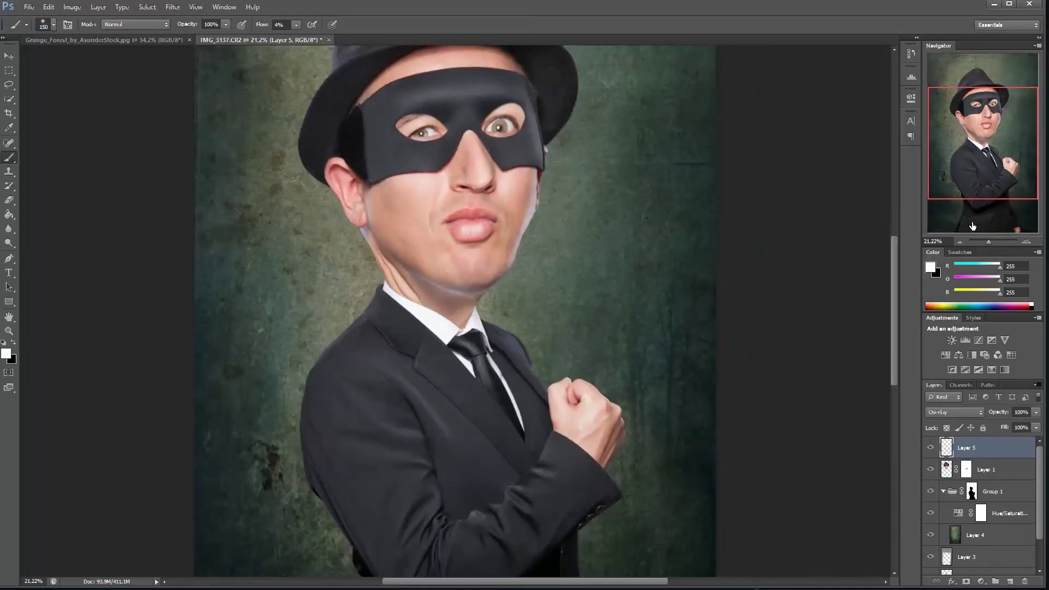
drag(978, 175, 973, 159)
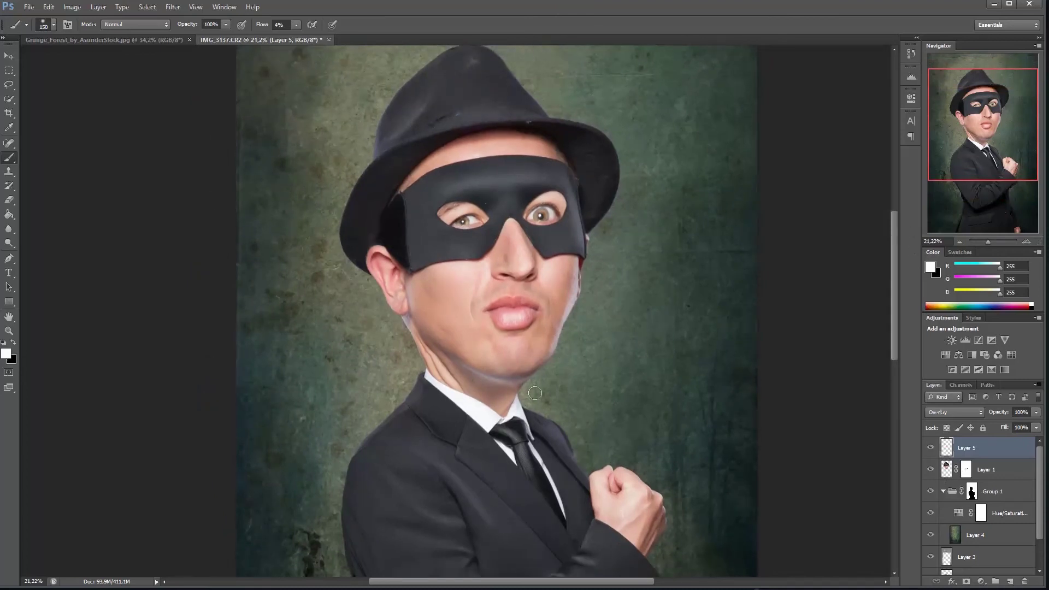
drag(982, 228, 982, 203)
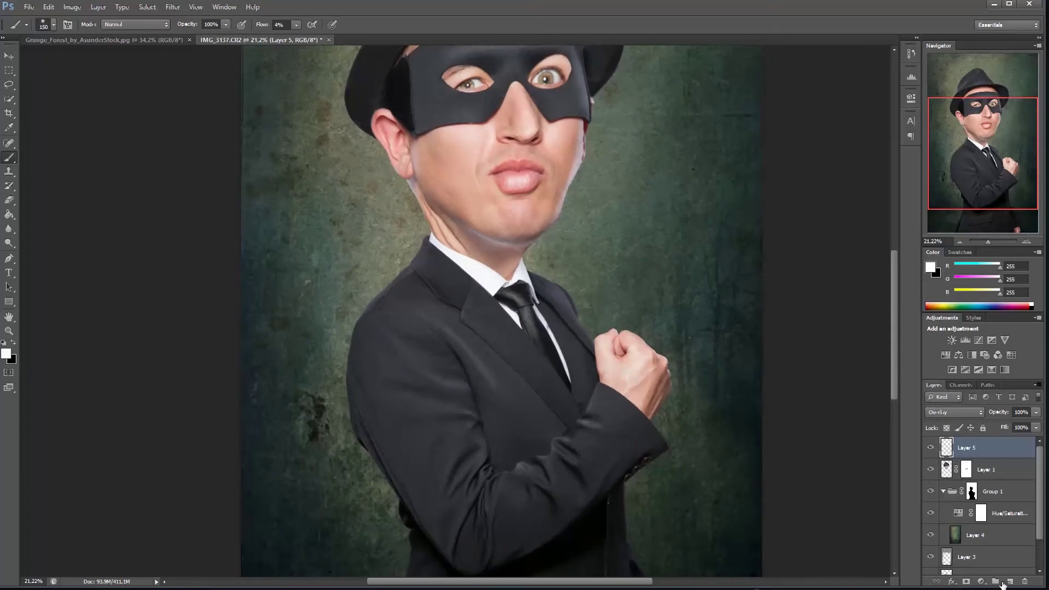
Add a Hue/Saturation adjustment layer above the dodge-and-burn layer and set the Reds saturation to -26.
click(1005, 370)
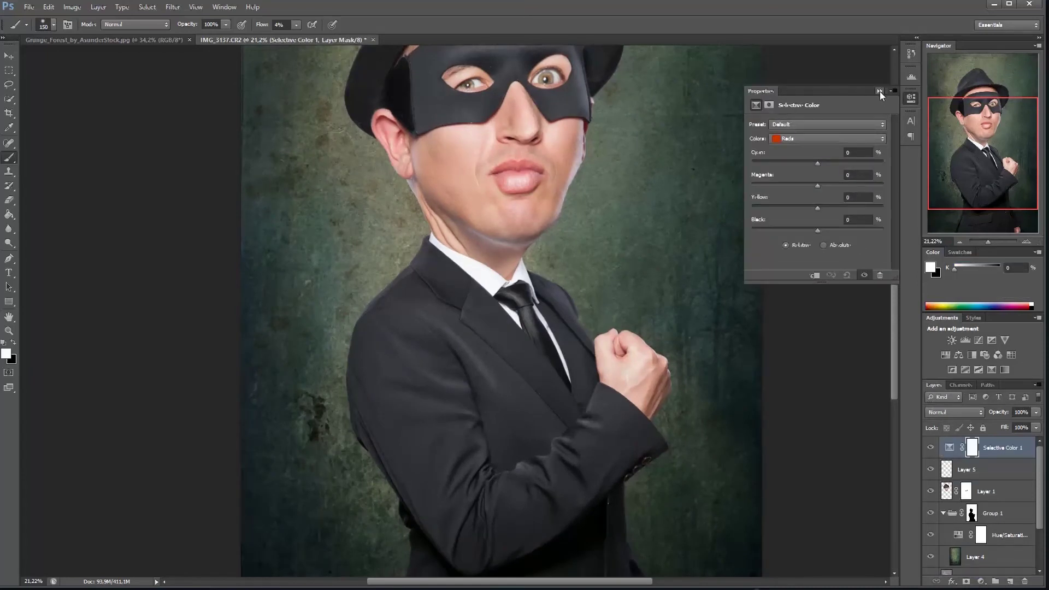
key(ctrl+z)
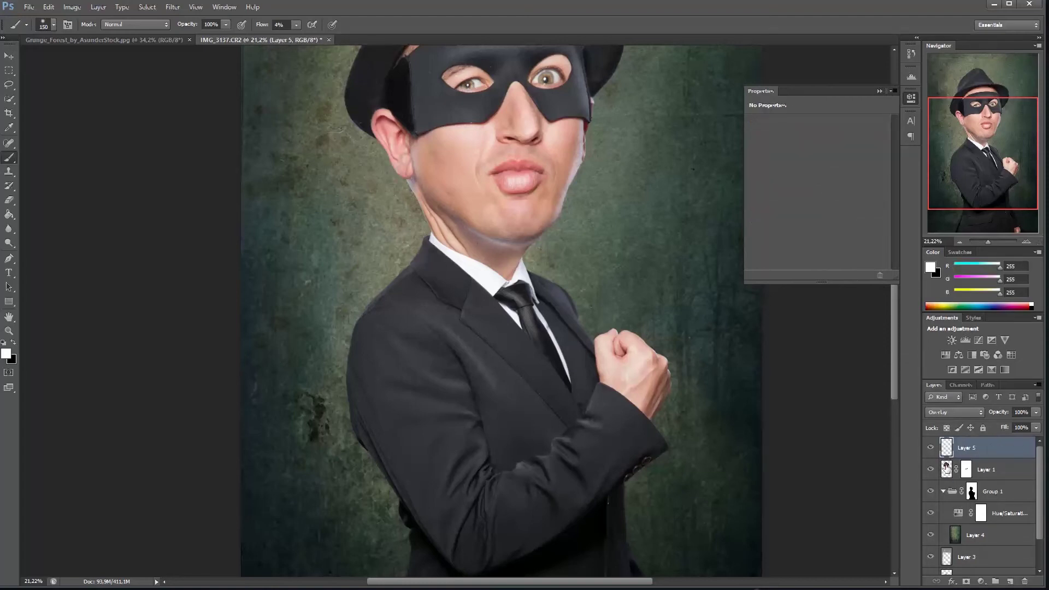
click(982, 579)
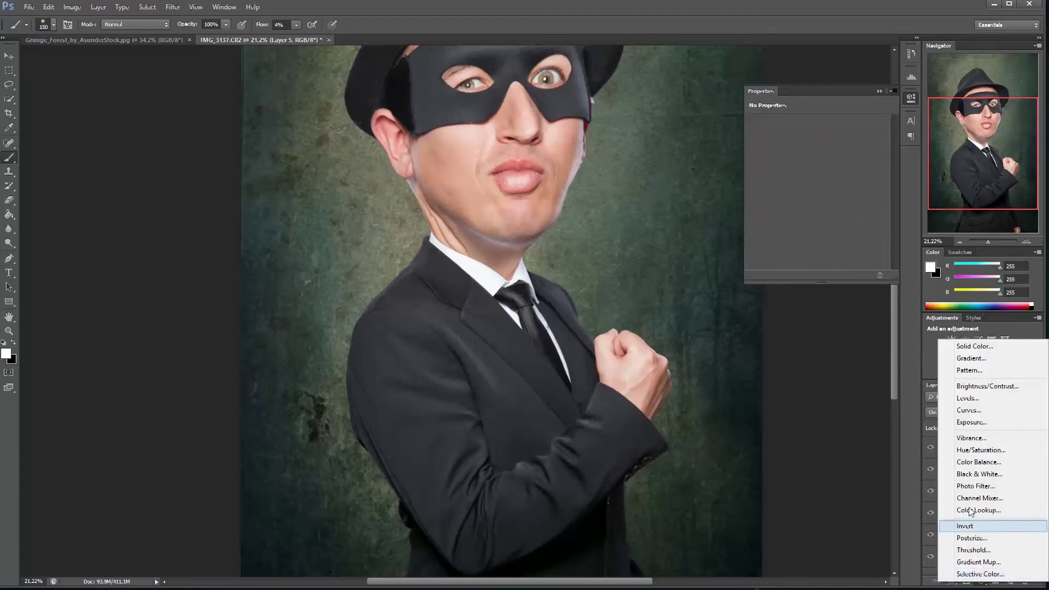
click(971, 451)
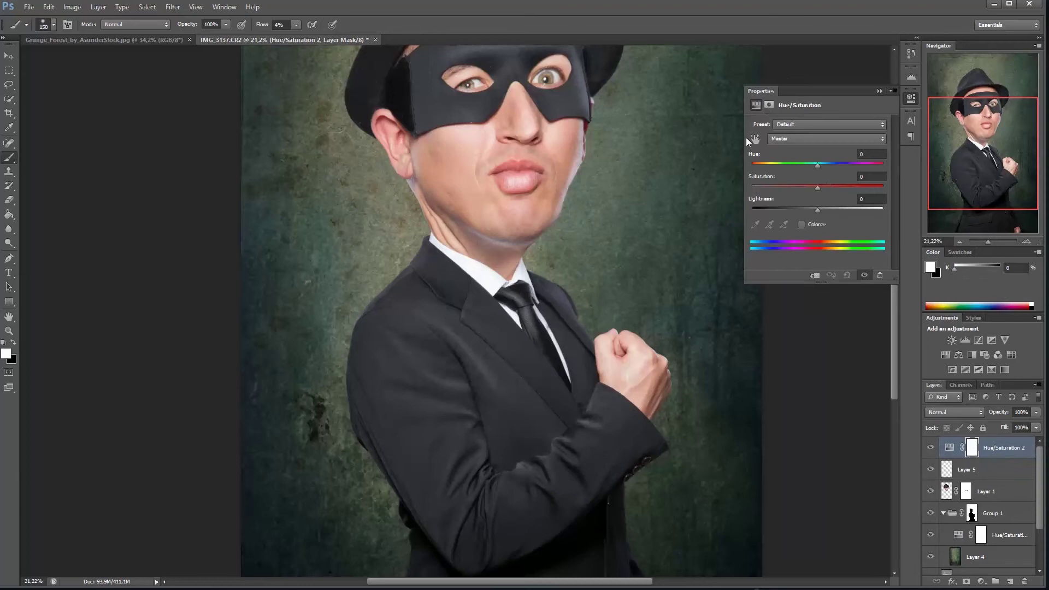
click(788, 136)
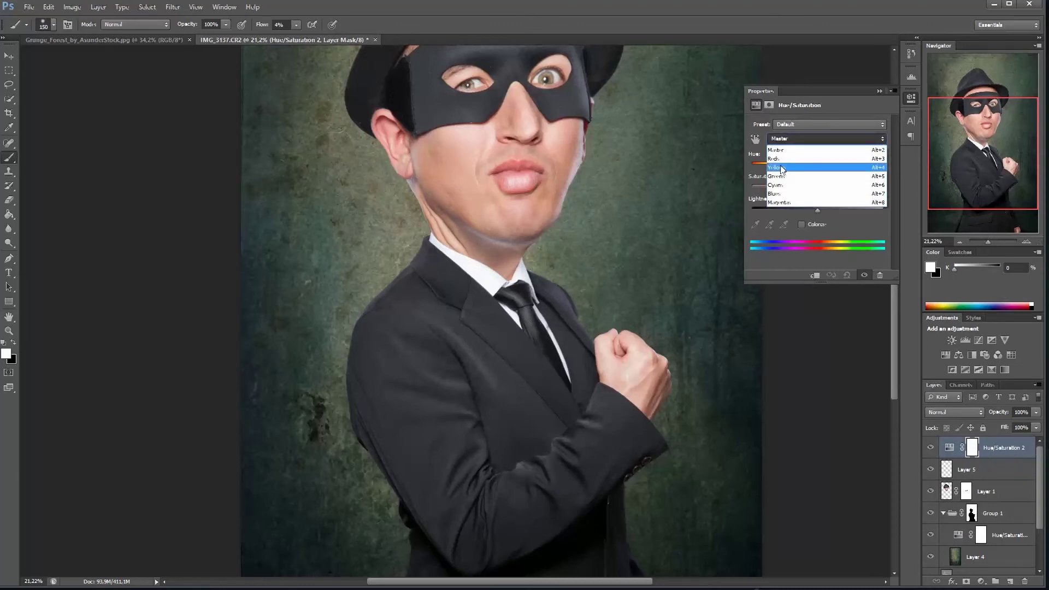
click(786, 159)
mouse_move(817, 187)
mouse_down()
mouse_move(877, 185)
mouse_move(894, 172)
mouse_move(788, 185)
mouse_move(801, 189)
mouse_up()
click(931, 448)
click(931, 449)
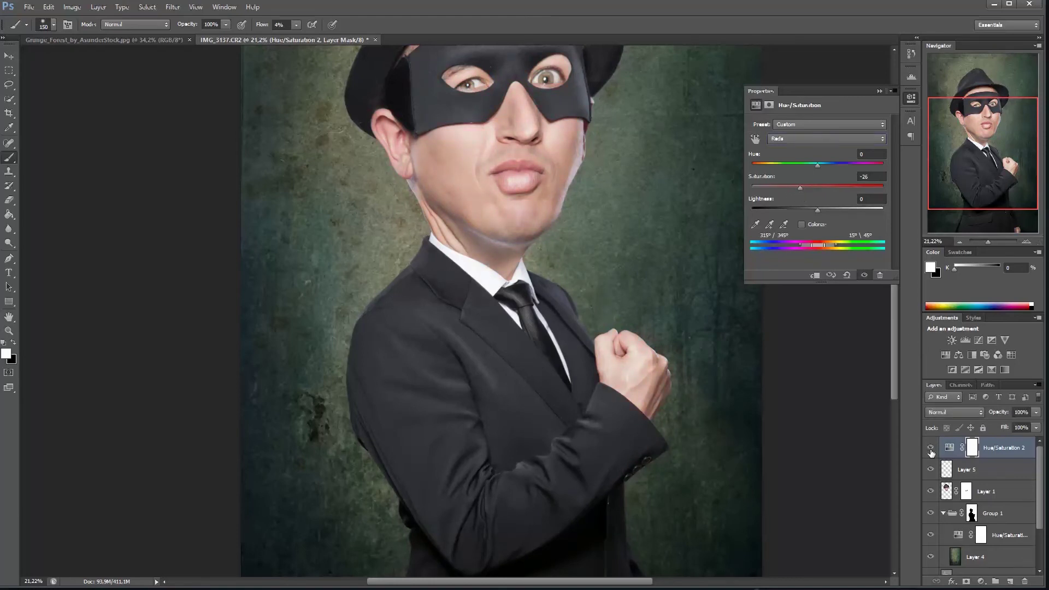
click(879, 91)
Paint black at 4% flow on the Hue/Saturation mask over the lips and the eye openings to restore their colour.
drag(930, 187, 930, 163)
drag(988, 241, 992, 241)
drag(744, 271, 684, 261)
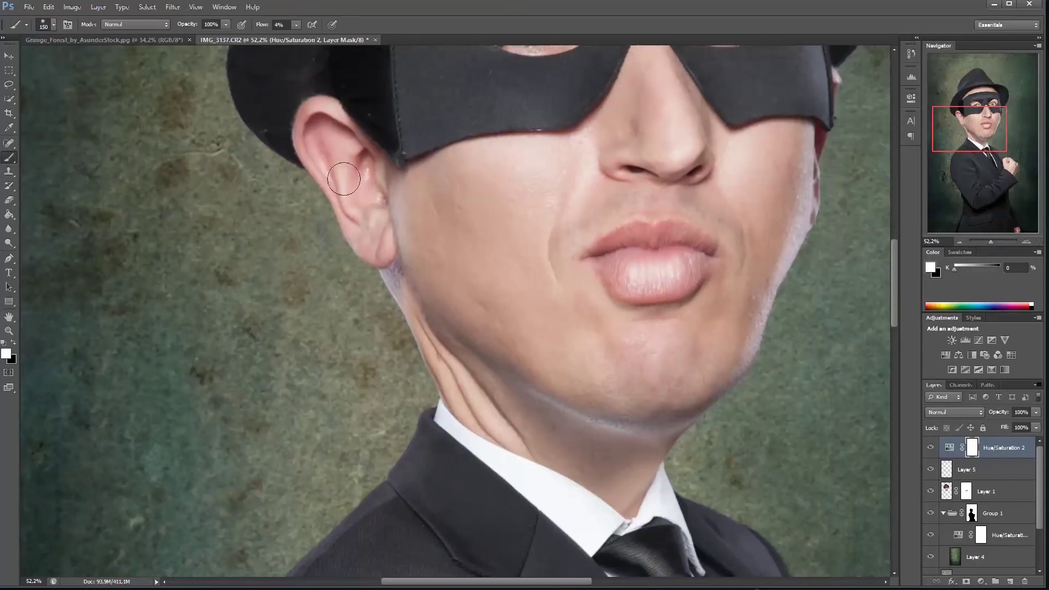
key(x)
key(bracketright)
key(bracketright)
mouse_move(641, 263)
mouse_down()
mouse_move(694, 232)
mouse_move(627, 250)
mouse_move(627, 270)
mouse_move(655, 267)
mouse_up()
drag(650, 166, 630, 352)
key(bracketleft)
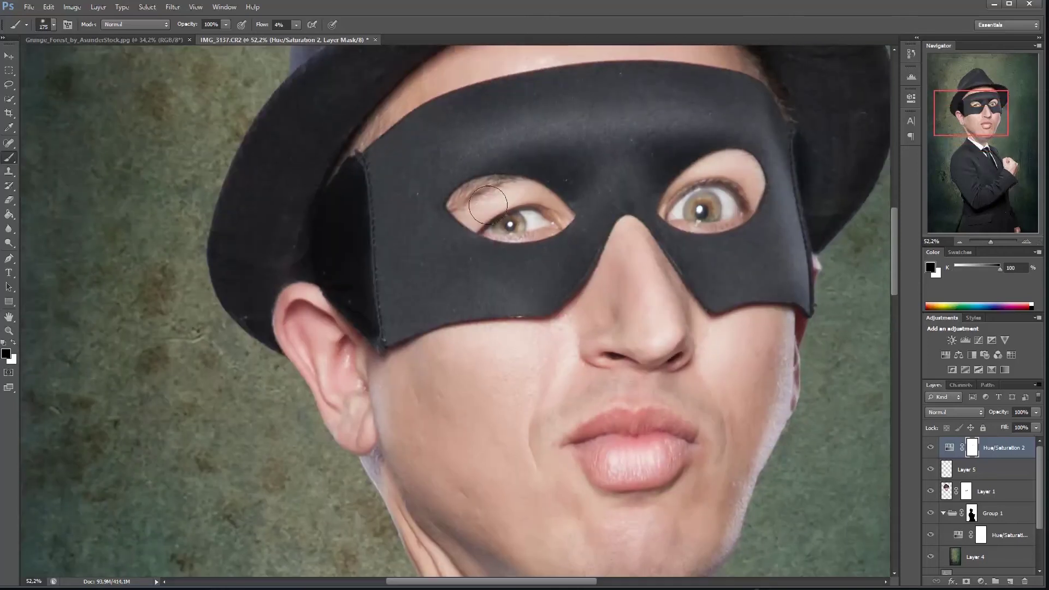
key(bracketleft)
key(bracketleft)
key(bracketright)
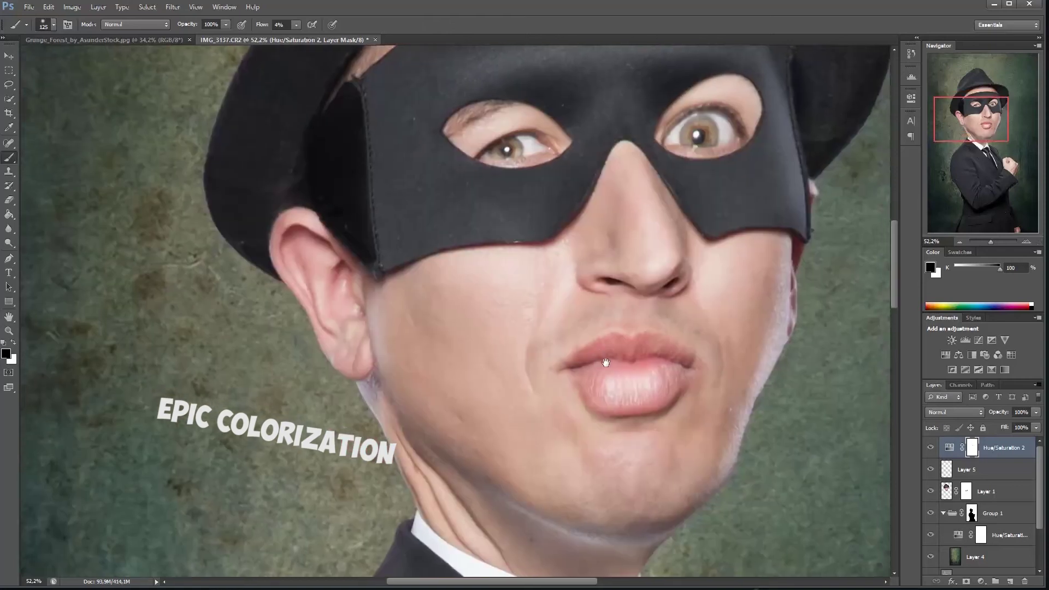
Review the whole figure and reopen the top Hue/Saturation adjustment's settings to check its Master range.
scroll(682, 232, down, 3)
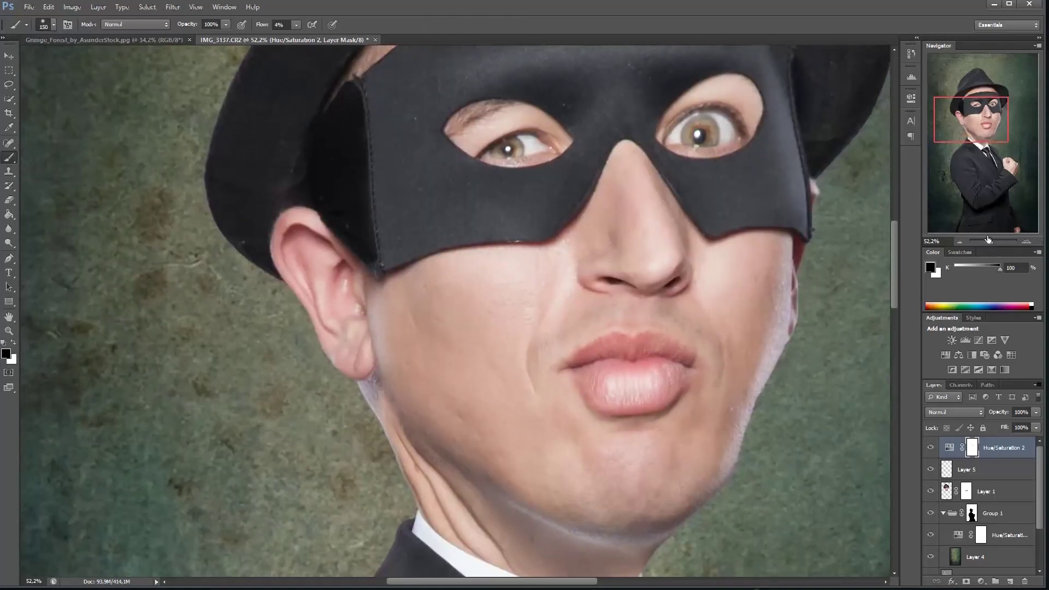
click(987, 235)
drag(989, 240, 986, 244)
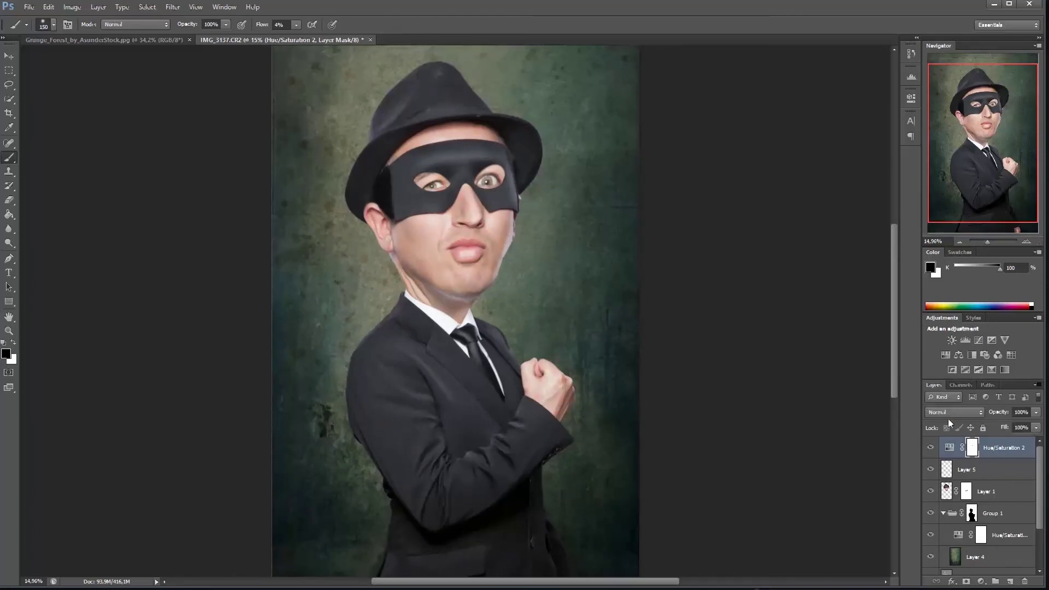
click(950, 448)
double_click(950, 447)
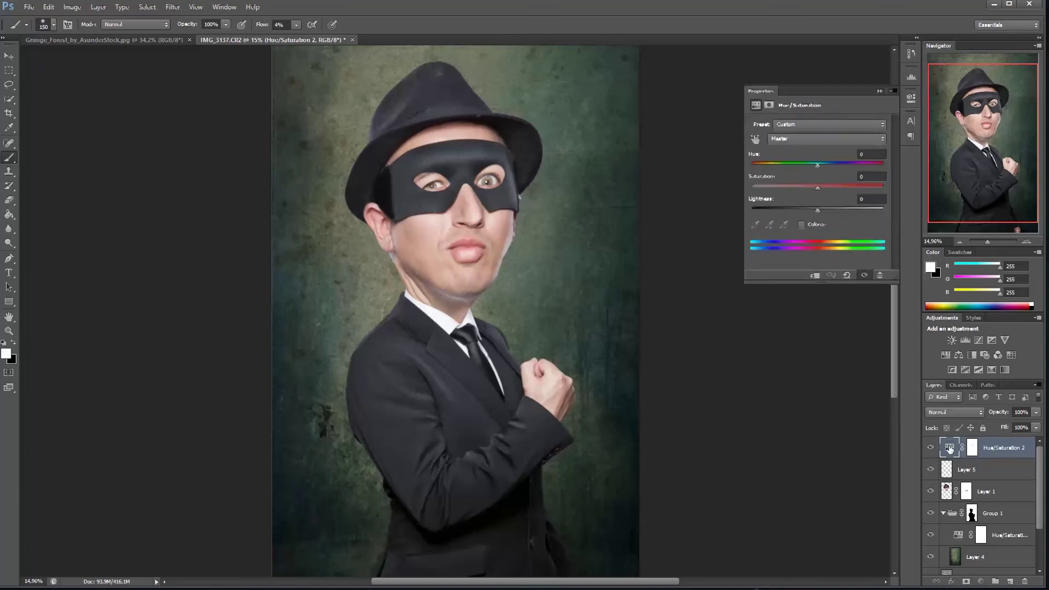
click(778, 137)
click(776, 150)
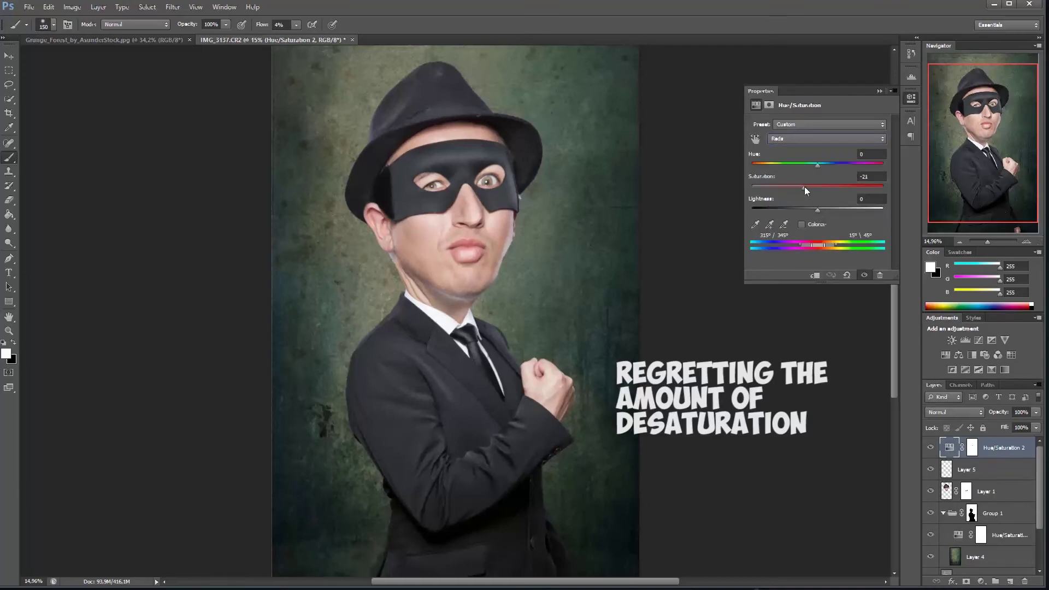
click(877, 92)
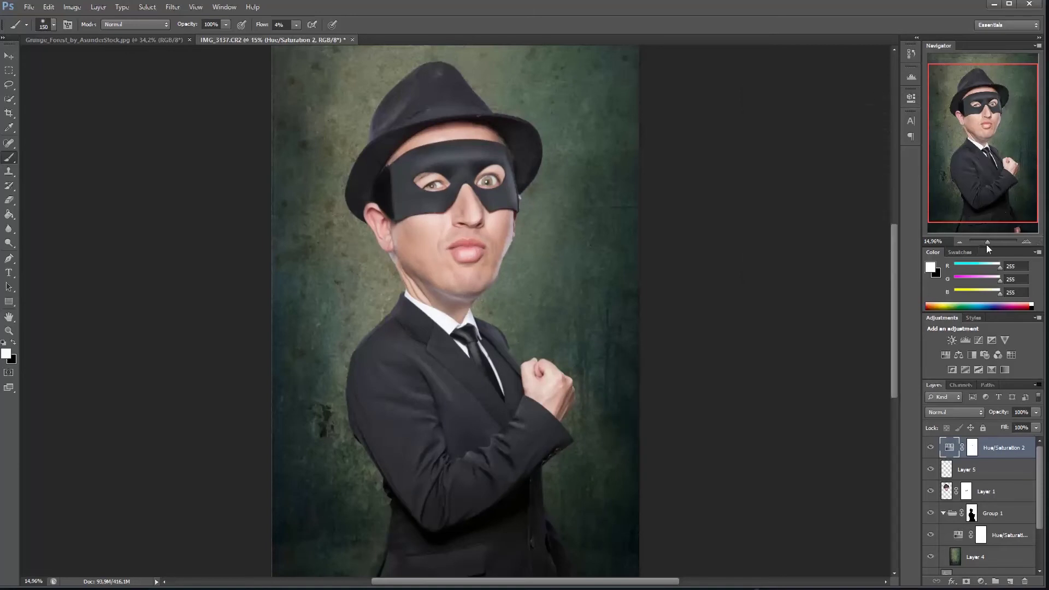
Add a Curves adjustment layer on top, lowering a shadow point and adding a highlight point for slightly more contrast.
drag(986, 242, 985, 238)
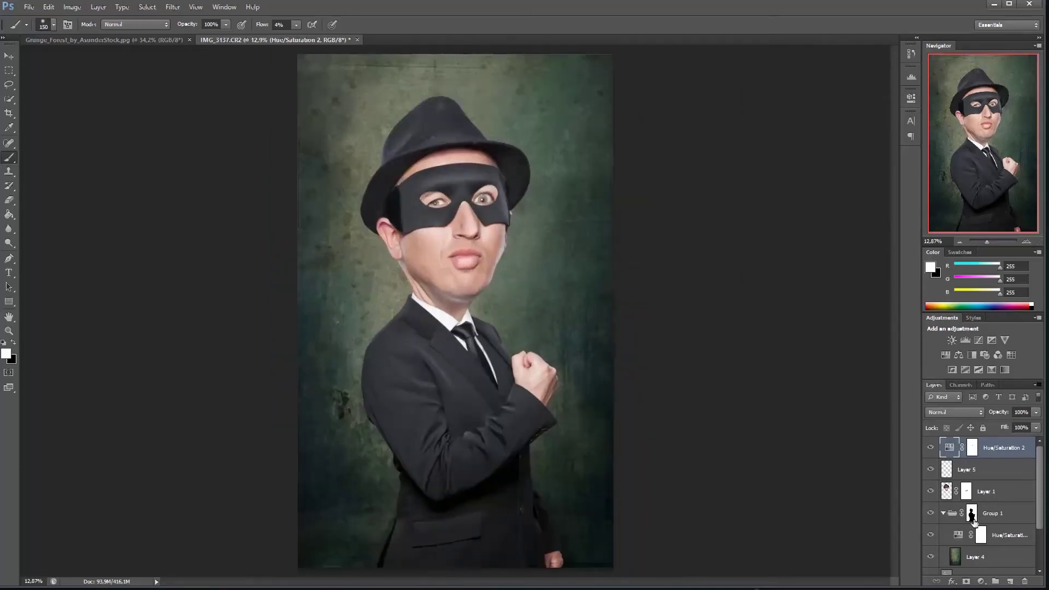
click(982, 581)
click(962, 405)
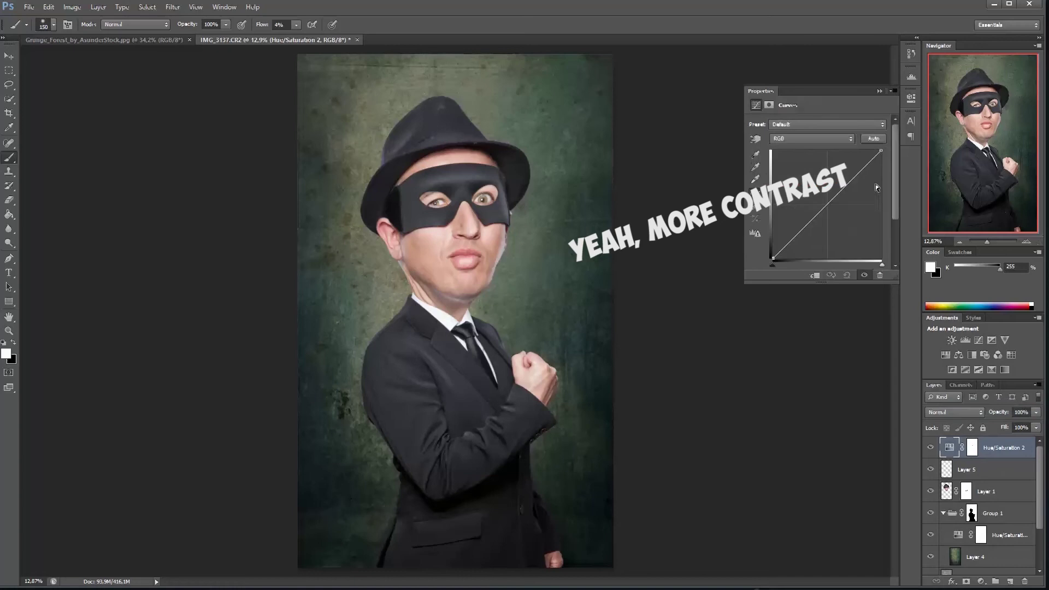
drag(799, 227, 799, 235)
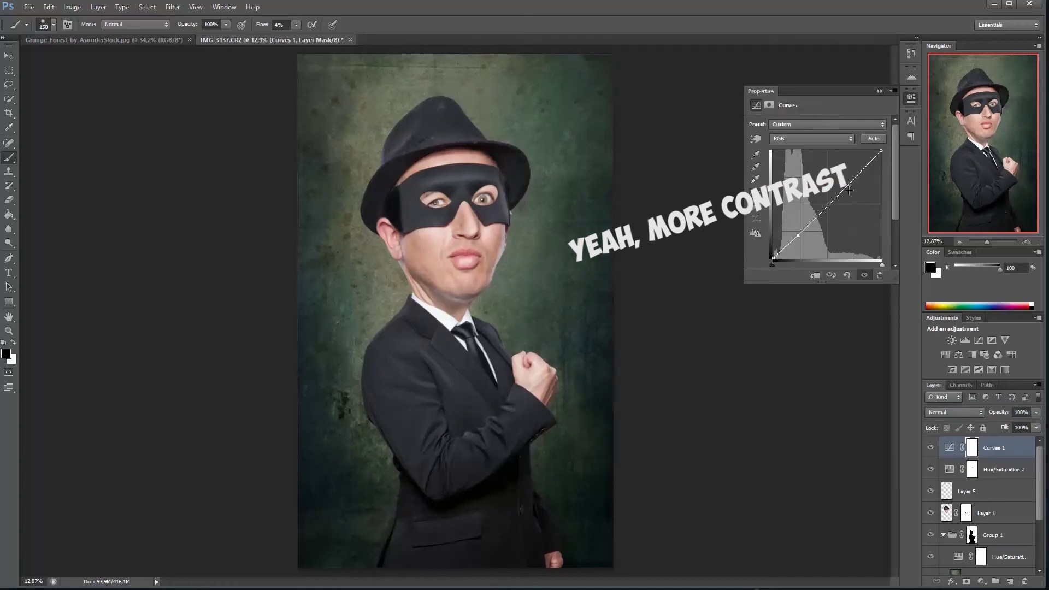
click(848, 184)
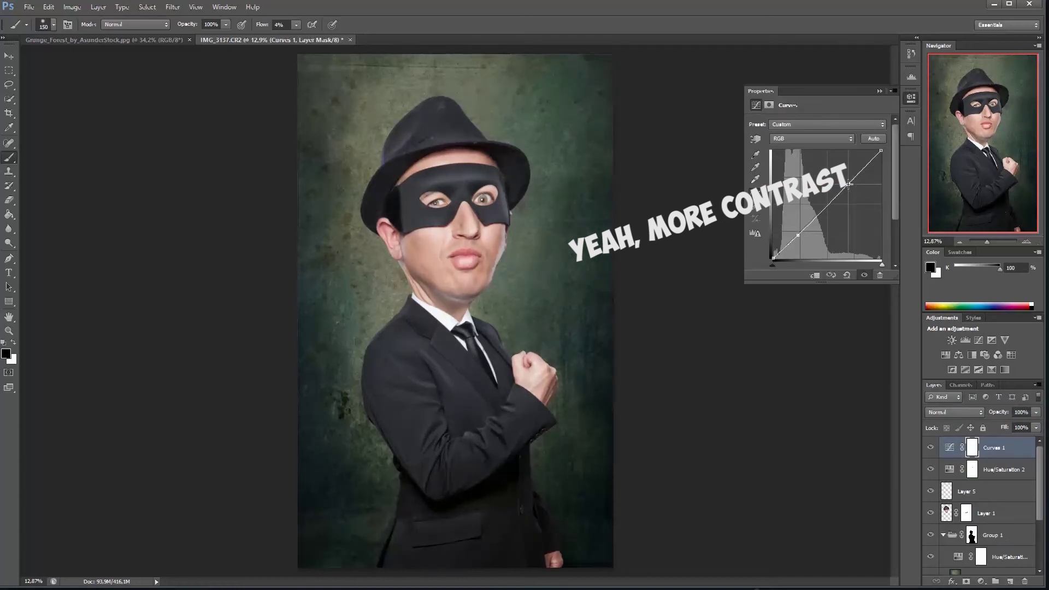
click(880, 91)
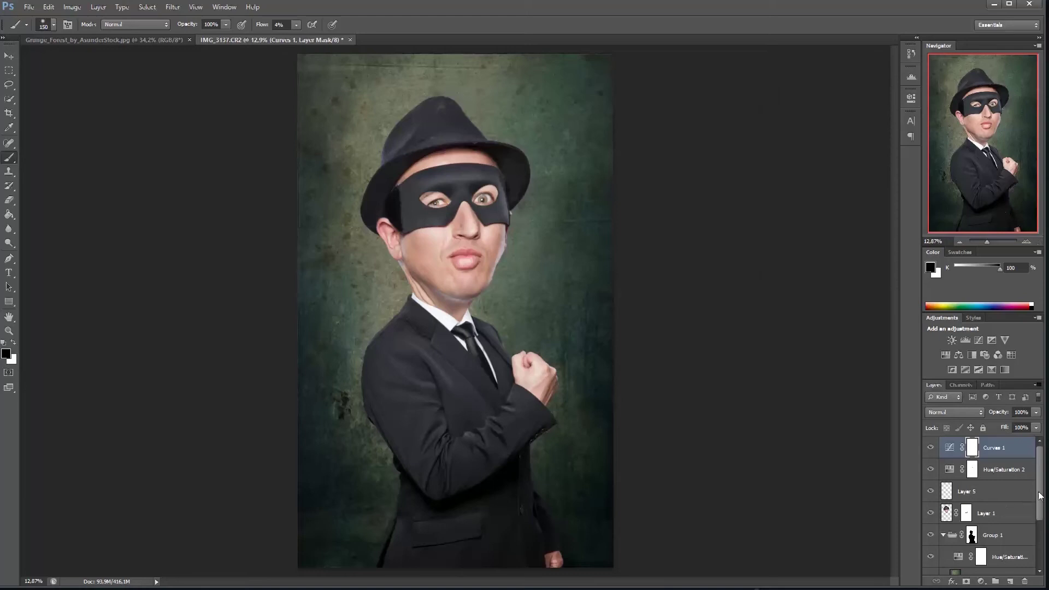
Create a new layer named "light" directly above the grunge texture layer inside Group 1.
drag(1040, 496, 1040, 531)
click(976, 517)
key(x)
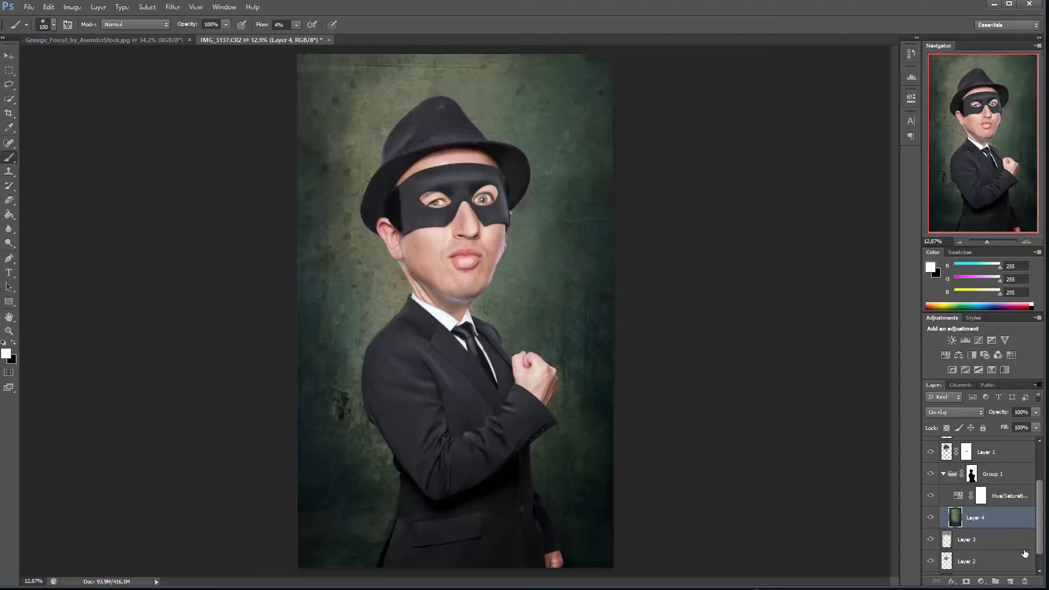
key(ctrl+shift+n)
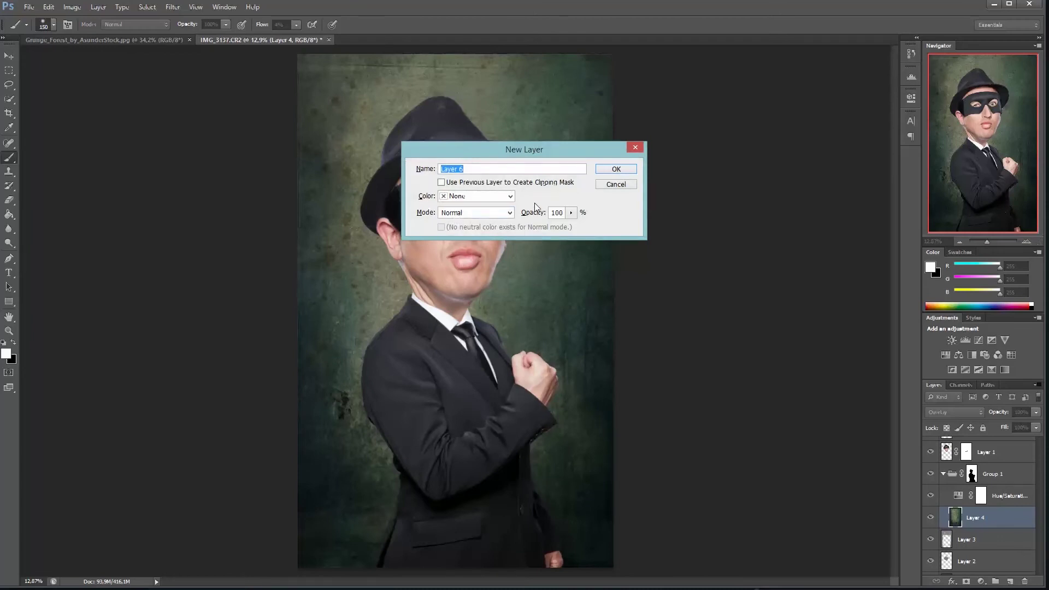
text(light)
key(Return)
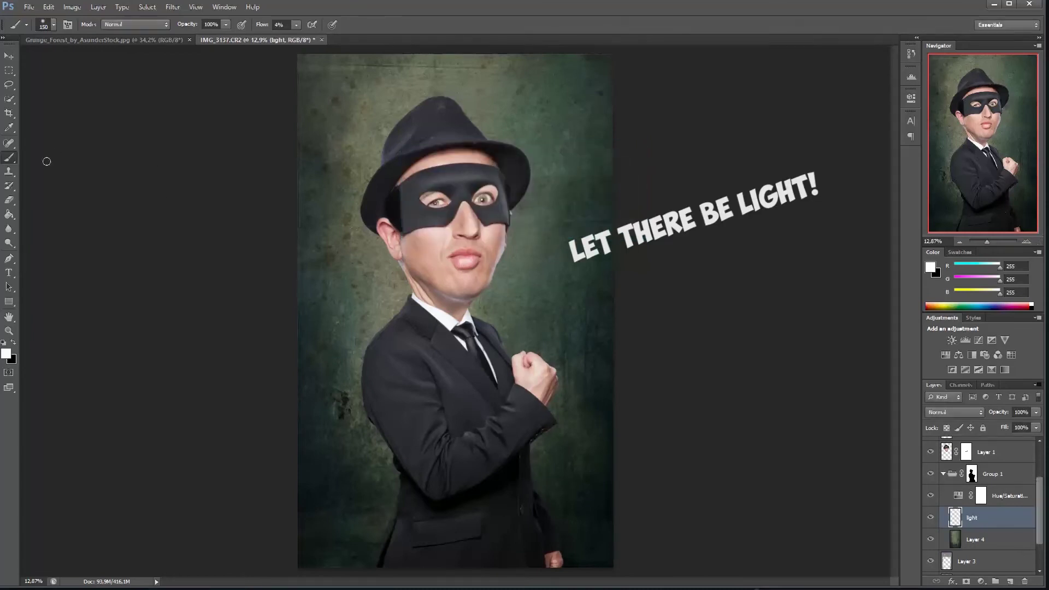
Paint a soft white glow on the backdrop behind the man with a 3000 px brush at 16% flow.
key(bracketright)
key(bracketright)
key(bracketright)
key(bracketright)
key(bracketright)
key(bracketright)
key(bracketright)
key(bracketright)
key(bracketright)
key(bracketright)
key(bracketright)
key(bracketright)
drag(262, 28, 266, 28)
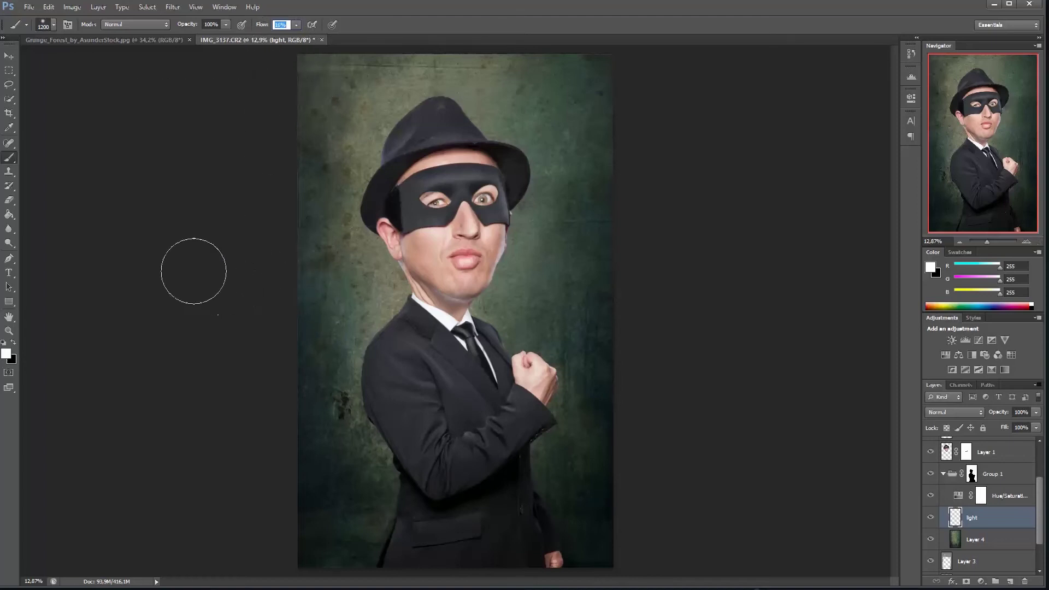
key(Return)
key(bracketright)
key(bracketright)
key(bracketright)
key(bracketright)
key(bracketright)
key(bracketright)
key(bracketright)
key(bracketright)
key(bracketright)
key(bracketright)
key(bracketright)
key(bracketright)
key(bracketright)
key(bracketright)
key(bracketright)
key(bracketright)
key(bracketright)
click(492, 328)
mouse_move(495, 329)
mouse_down()
mouse_move(498, 210)
mouse_move(438, 354)
mouse_up()
key(bracketright)
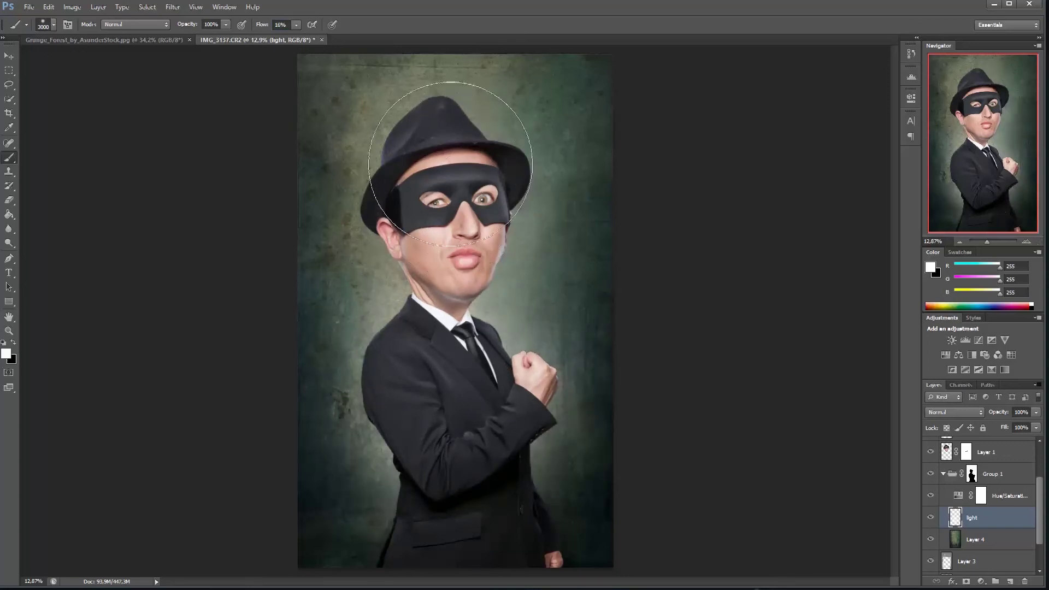
click(447, 187)
click(454, 309)
mouse_move(499, 410)
mouse_down()
mouse_move(480, 486)
mouse_move(433, 379)
mouse_move(442, 157)
mouse_up()
mouse_move(470, 411)
mouse_down()
mouse_move(468, 492)
mouse_move(456, 396)
mouse_up()
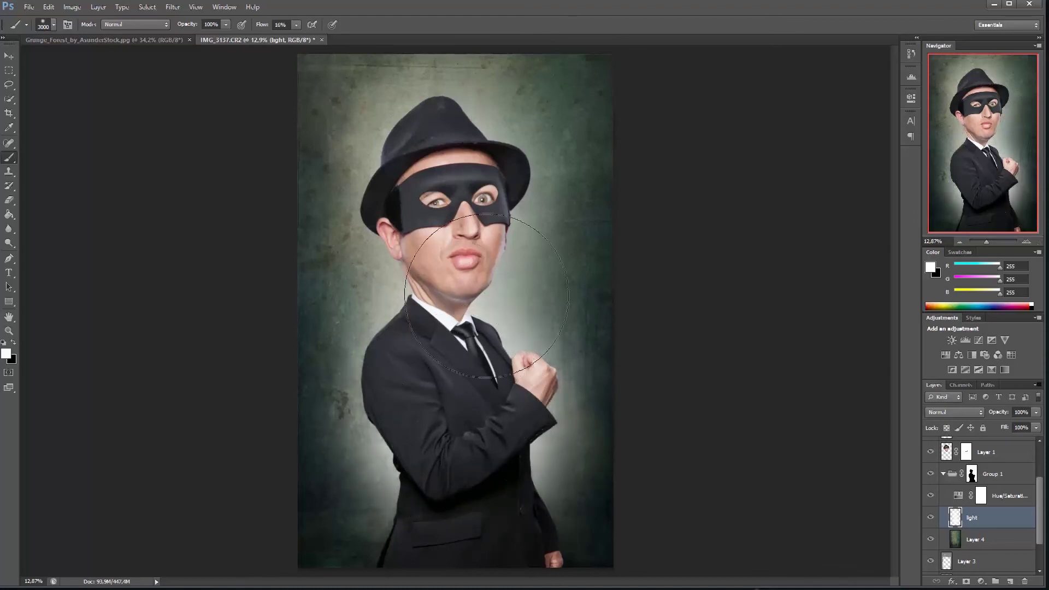
Set the light layer's blend mode to Overlay and extend the white glow on both sides of the man.
click(945, 413)
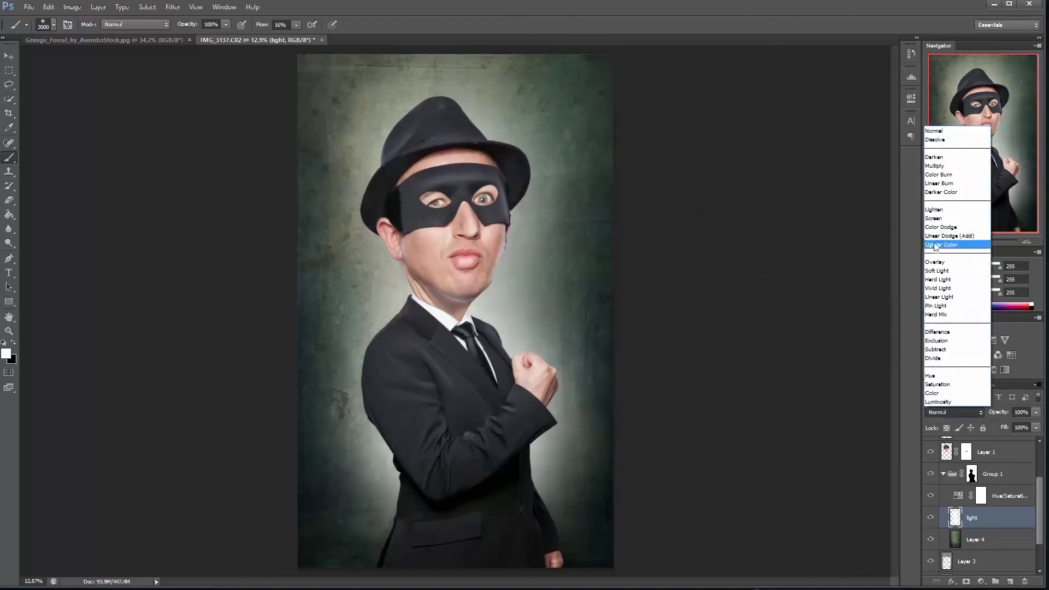
click(937, 261)
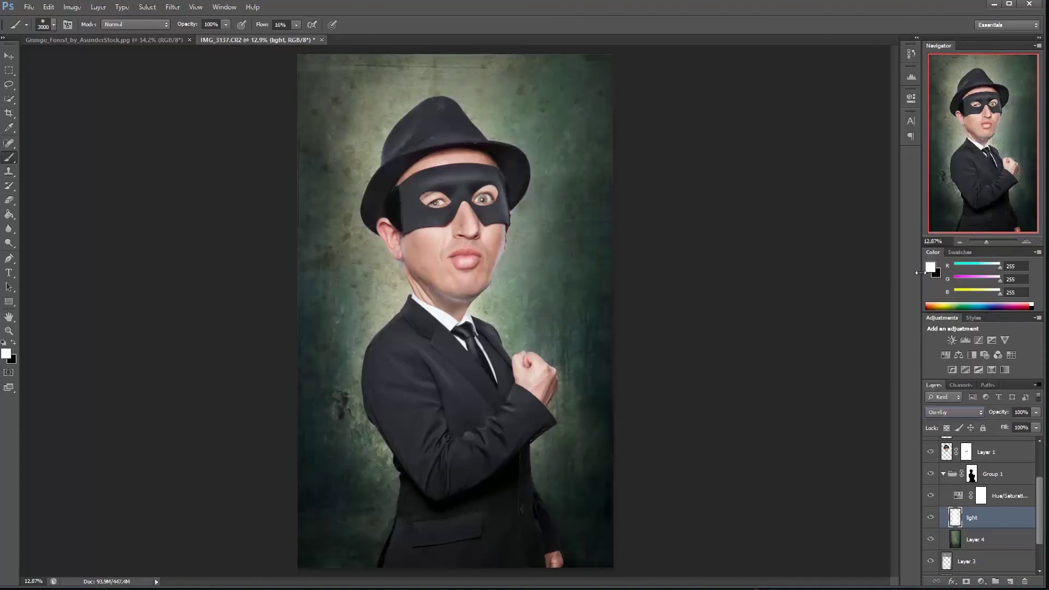
click(930, 518)
click(930, 518)
mouse_move(398, 375)
mouse_down()
mouse_move(398, 246)
mouse_move(386, 282)
mouse_move(395, 181)
mouse_move(532, 222)
mouse_move(530, 332)
mouse_up()
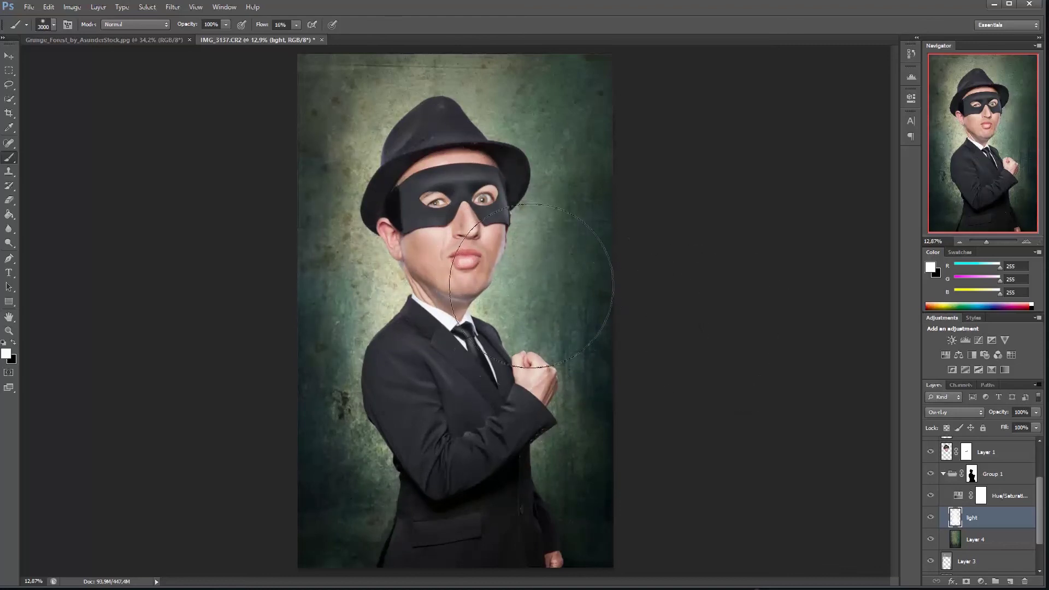
click(531, 286)
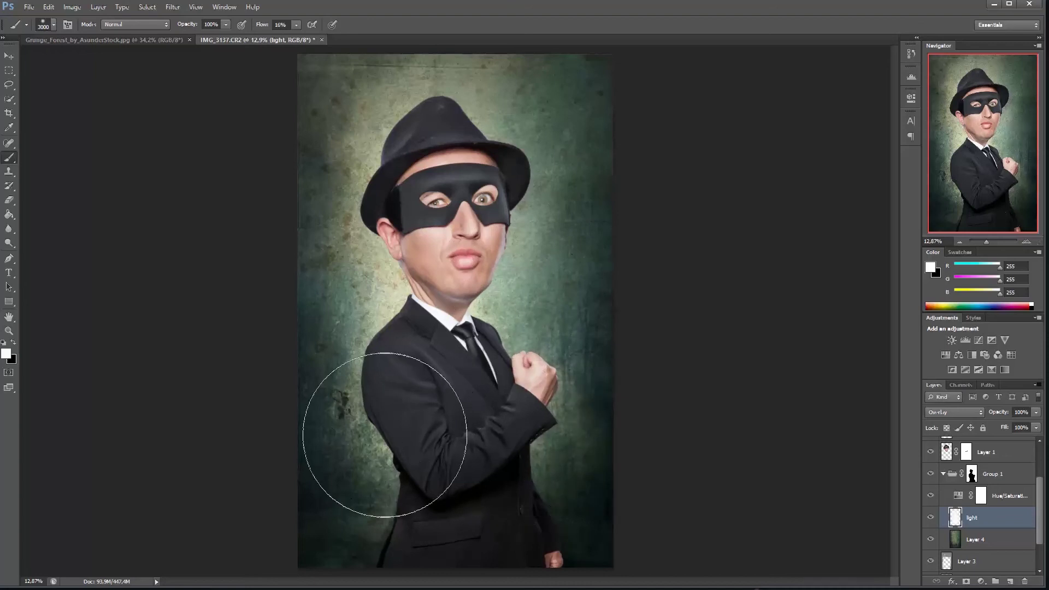
Finish brightening the backdrop on the light layer, and add a new layer named "light2" directly above it.
click(520, 466)
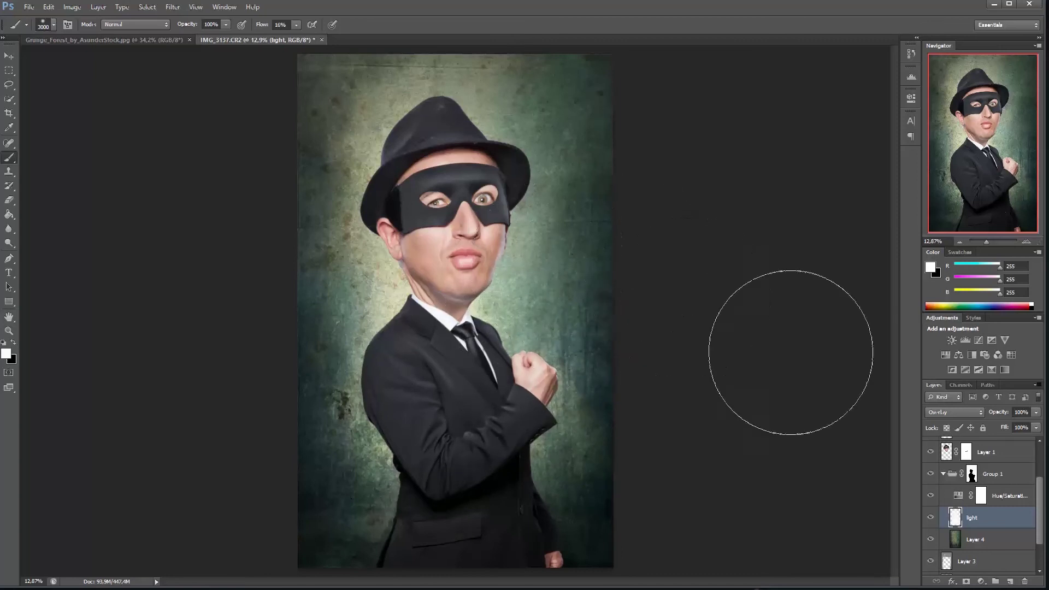
key(ctrl+shift+n)
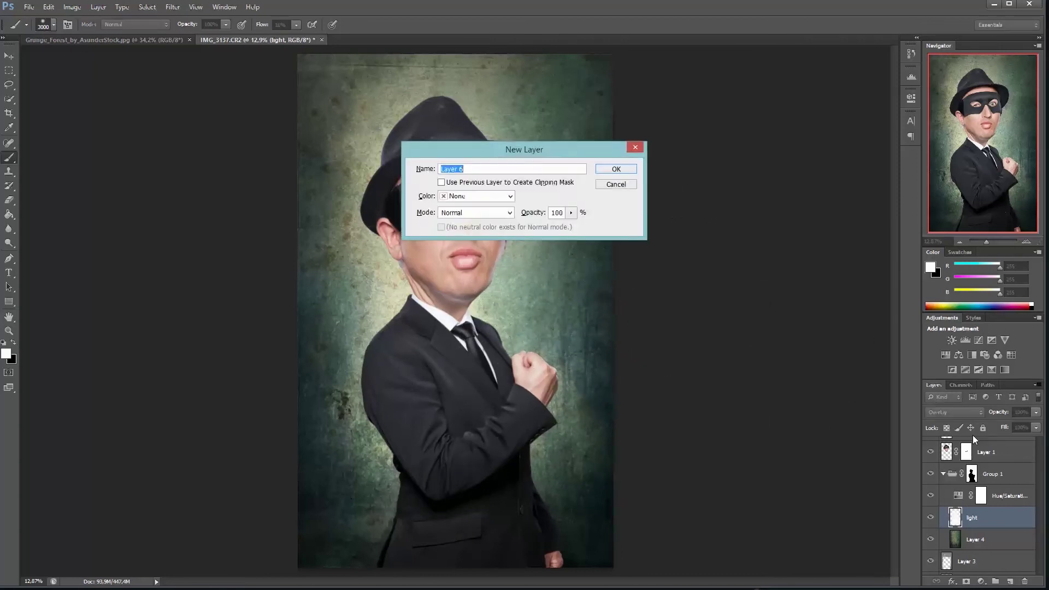
text(light2)
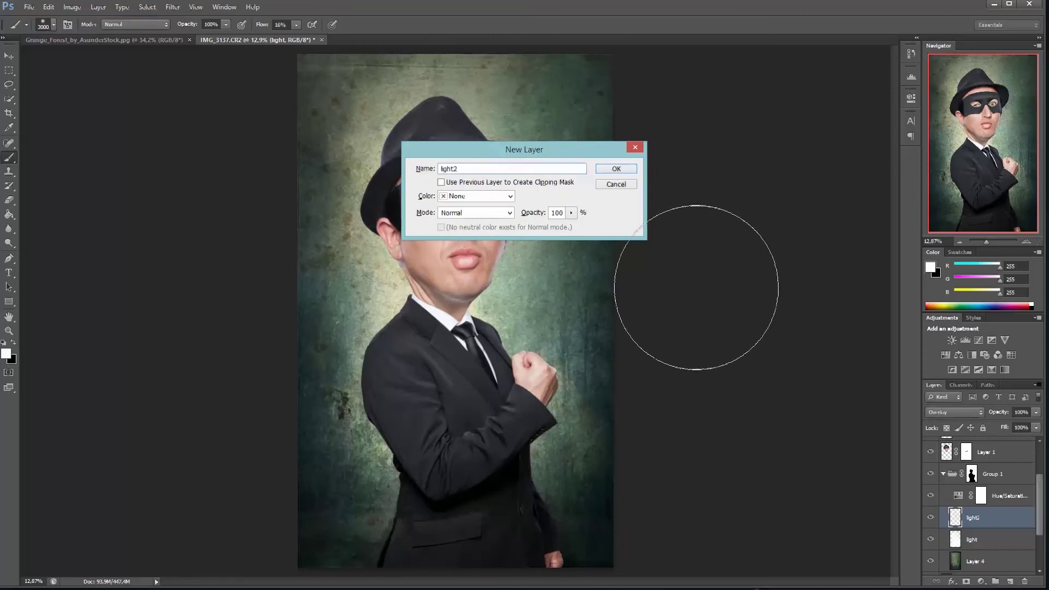
key(Return)
Paint a stronger white glow around the man's head and shoulders on light2 with a 2200 to 2600 px brush at 16% flow.
key(bracketleft)
key(bracketleft)
key(bracketleft)
key(bracketleft)
key(bracketleft)
key(bracketleft)
key(bracketleft)
key(bracketleft)
key(bracketleft)
key(bracketleft)
key(bracketleft)
key(bracketleft)
key(bracketright)
key(bracketright)
key(bracketright)
key(bracketright)
key(bracketright)
click(456, 268)
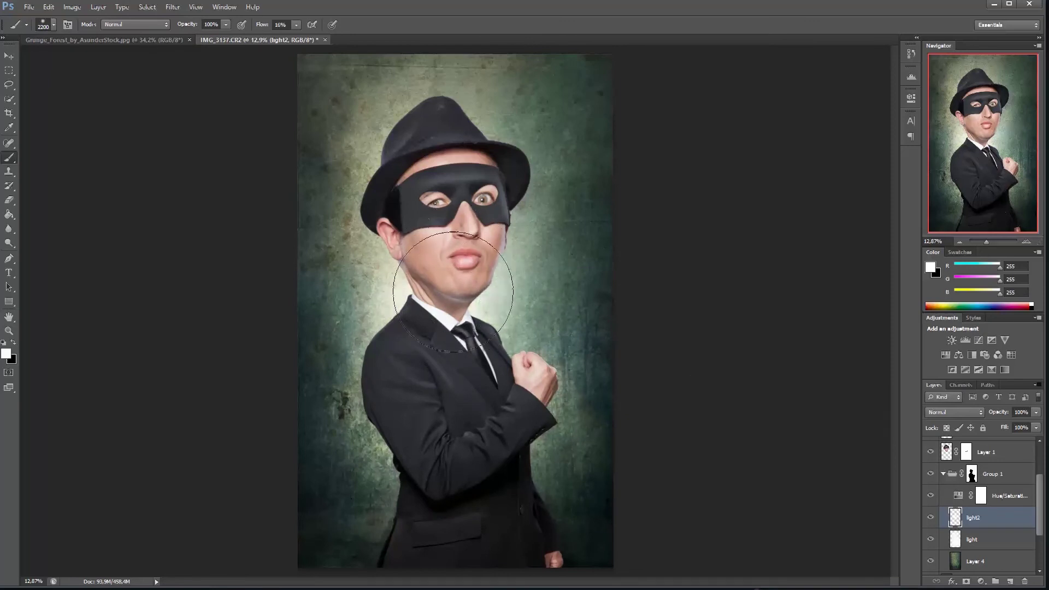
click(497, 231)
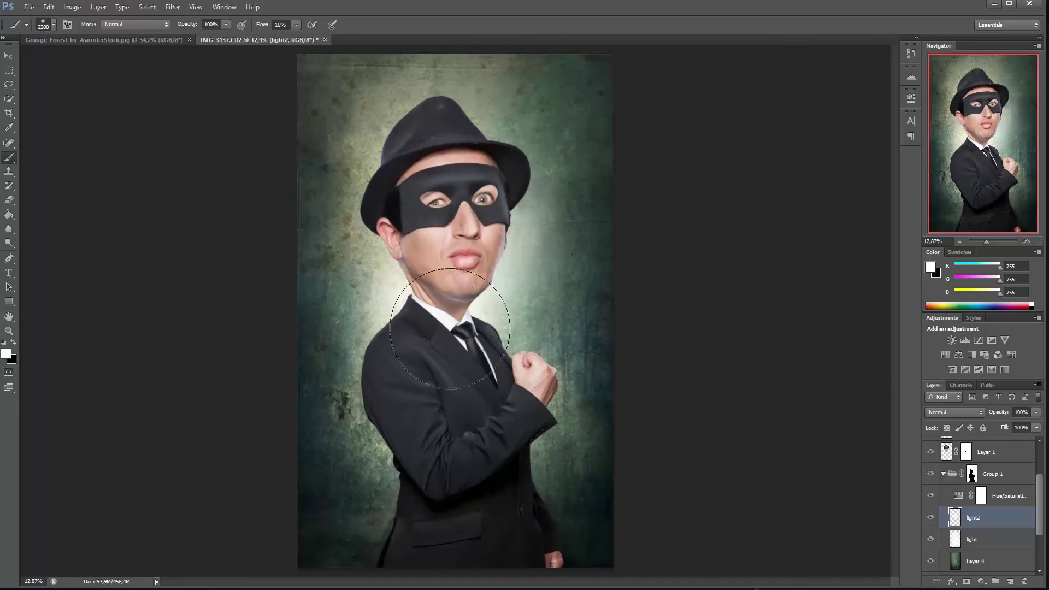
click(496, 178)
key(bracketright)
key(bracketright)
key(bracketright)
key(bracketright)
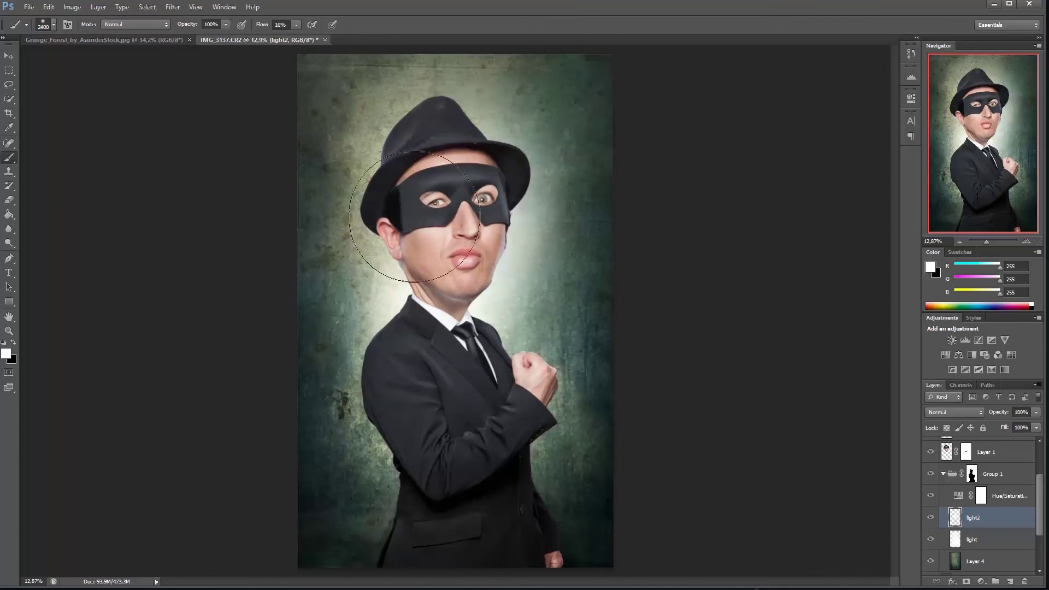
click(407, 256)
drag(494, 311, 445, 363)
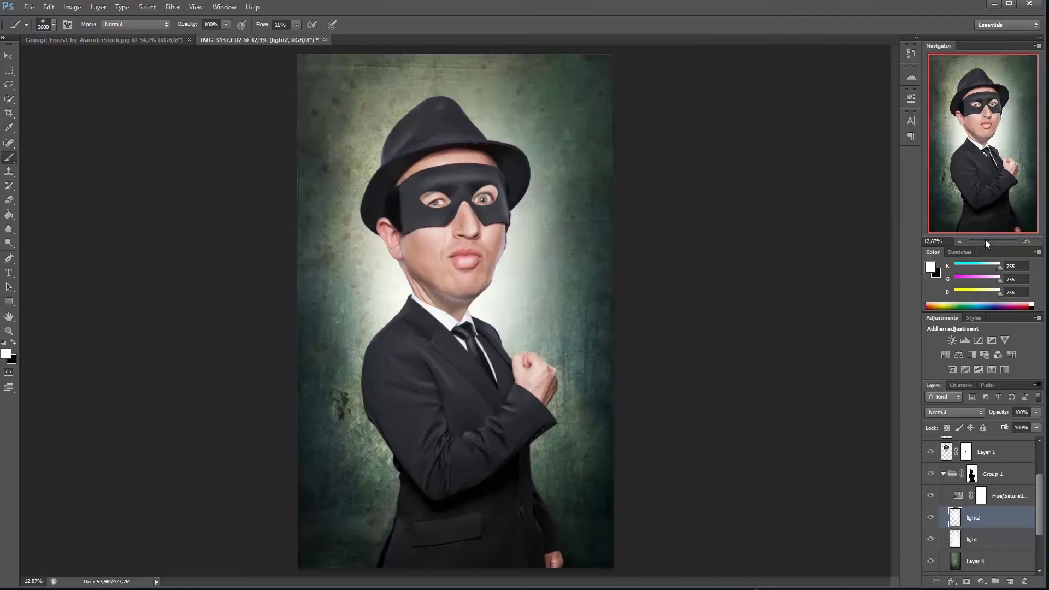
Smooth the cut-out edge along the man's jaw and chin by painting black on Layer 1's mask with a 30 px brush.
drag(986, 240, 984, 239)
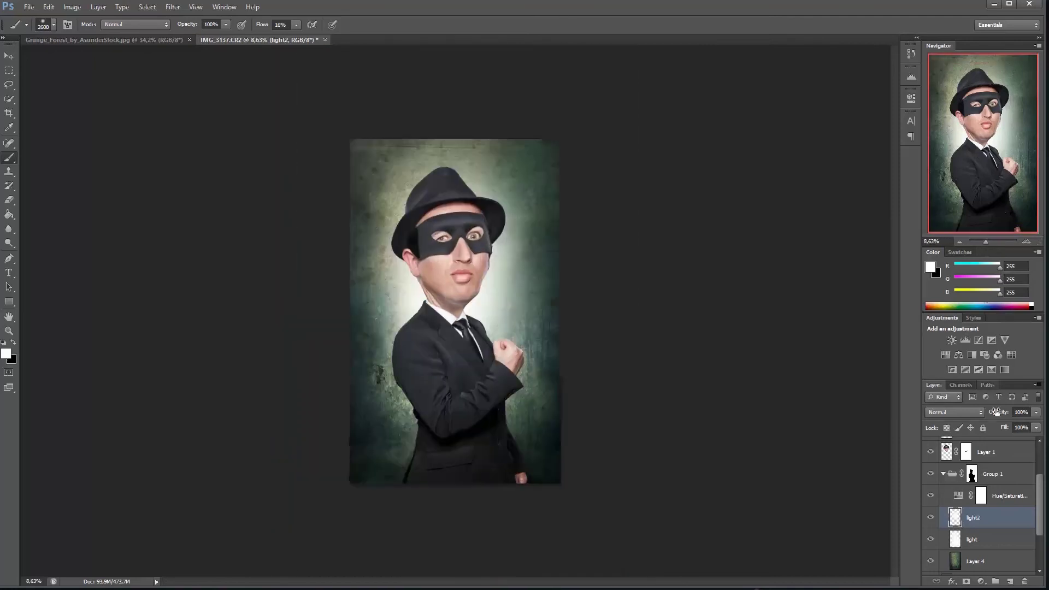
scroll(1035, 485, up, 3)
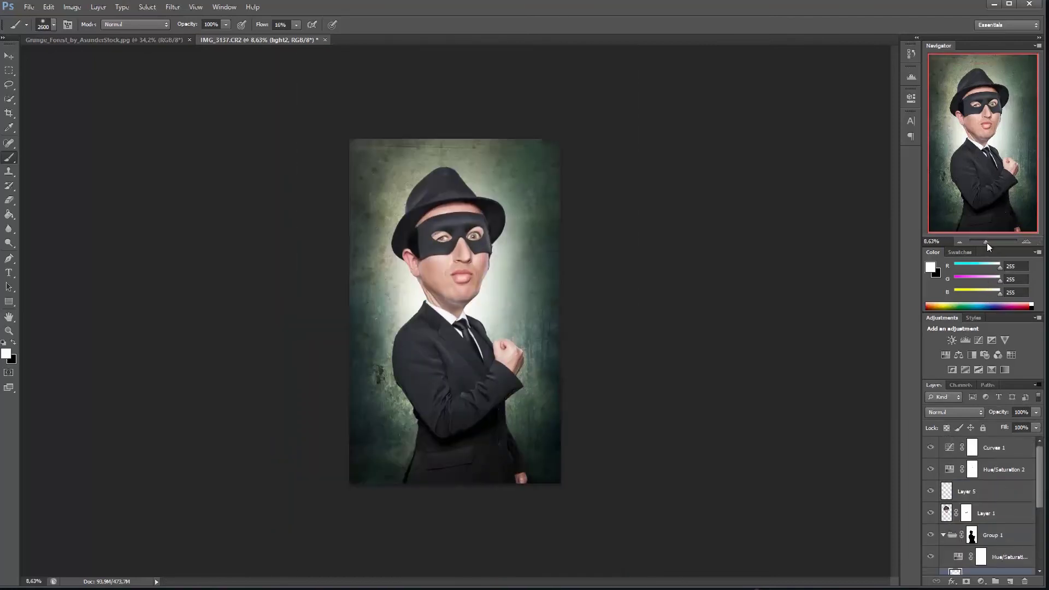
drag(987, 242, 993, 241)
drag(645, 146, 552, 343)
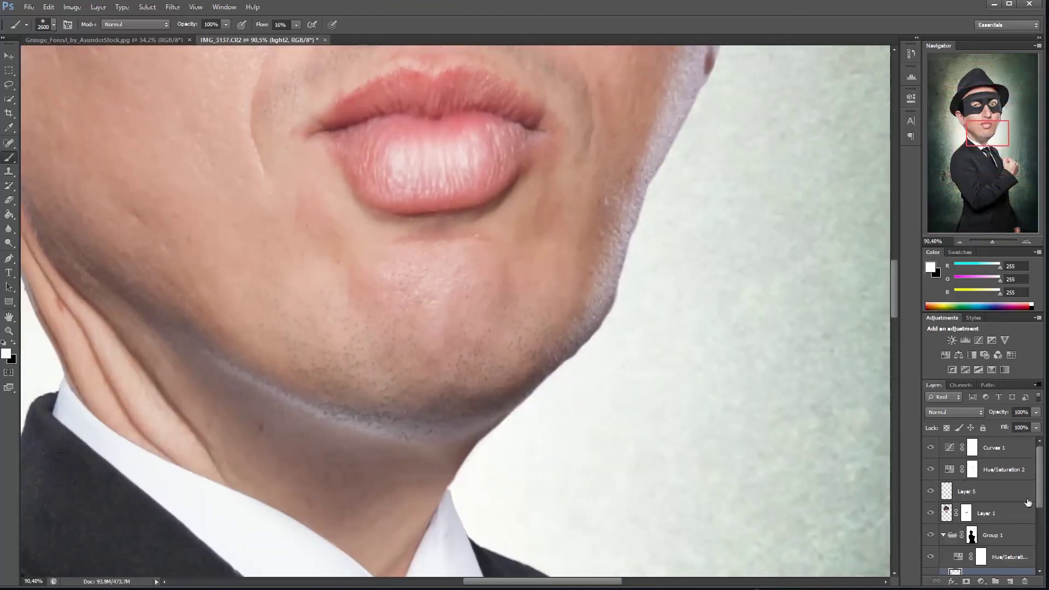
click(931, 514)
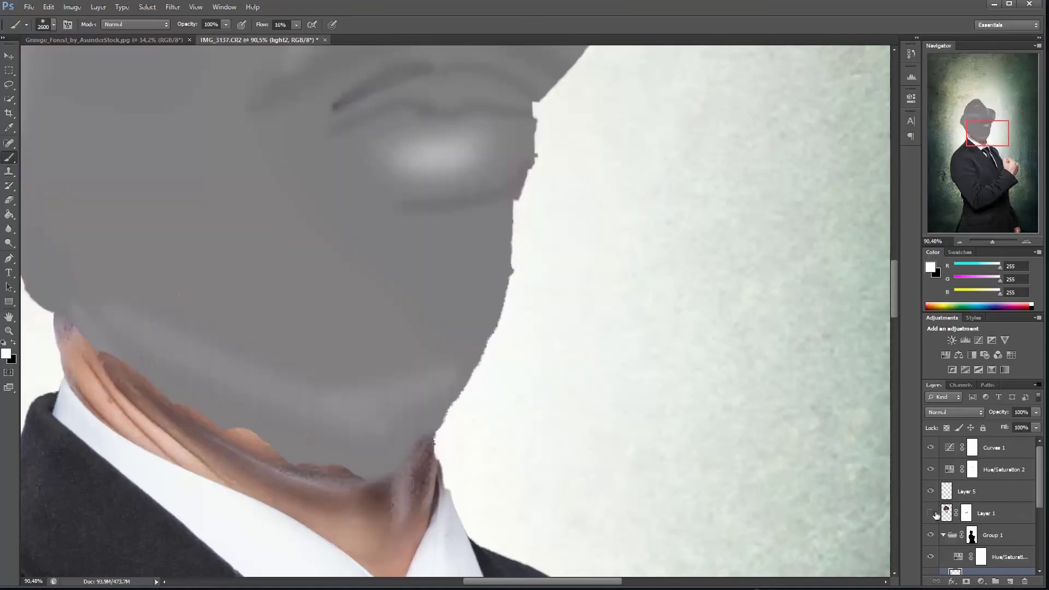
click(967, 514)
click(931, 514)
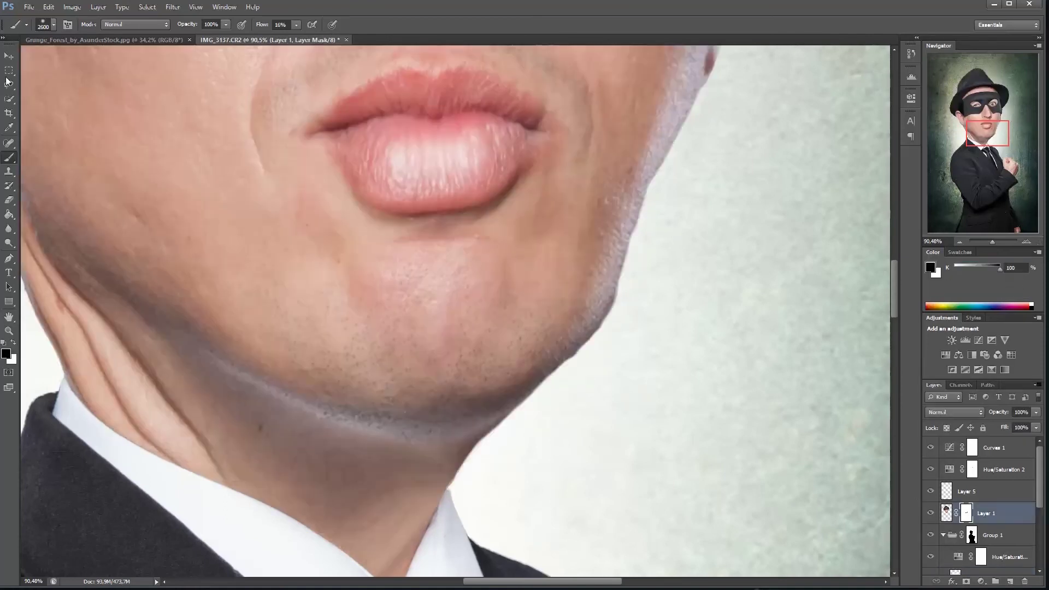
key(bracketleft)
key(bracketleft)
key(bracketleft)
key(bracketleft)
key(bracketleft)
key(bracketleft)
key(bracketleft)
drag(264, 25, 420, 88)
key(bracketleft)
key(bracketleft)
key(bracketleft)
key(bracketleft)
key(bracketleft)
key(bracketleft)
key(bracketleft)
key(bracketleft)
key(bracketleft)
key(bracketleft)
key(bracketleft)
key(bracketleft)
key(bracketleft)
key(bracketleft)
key(bracketleft)
key(bracketleft)
key(bracketleft)
key(bracketleft)
key(bracketleft)
key(bracketleft)
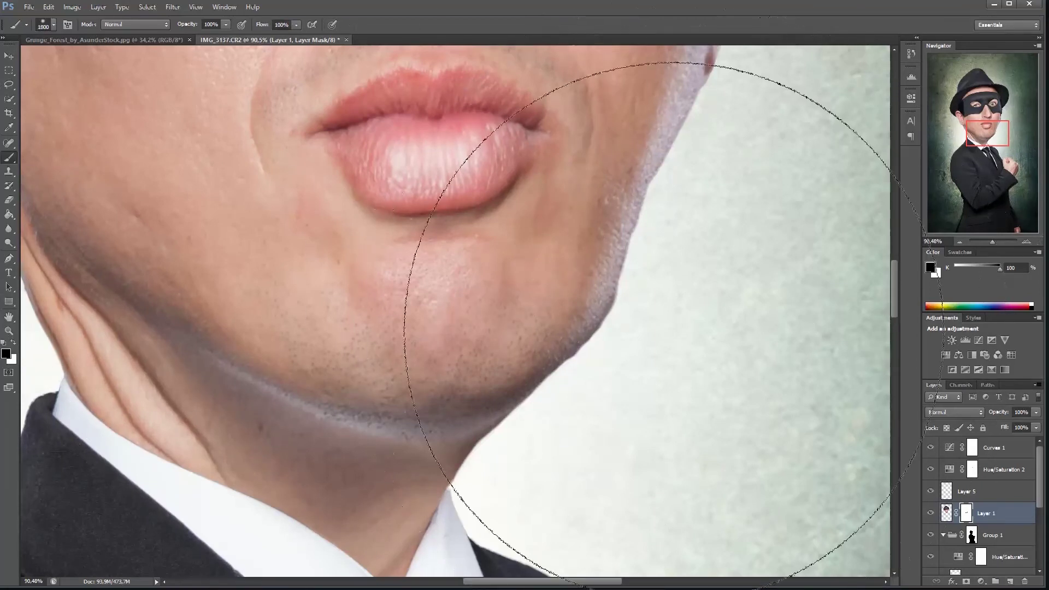
key(bracketleft)
key(bracketleft)
key(bracketleft)
key(bracketleft)
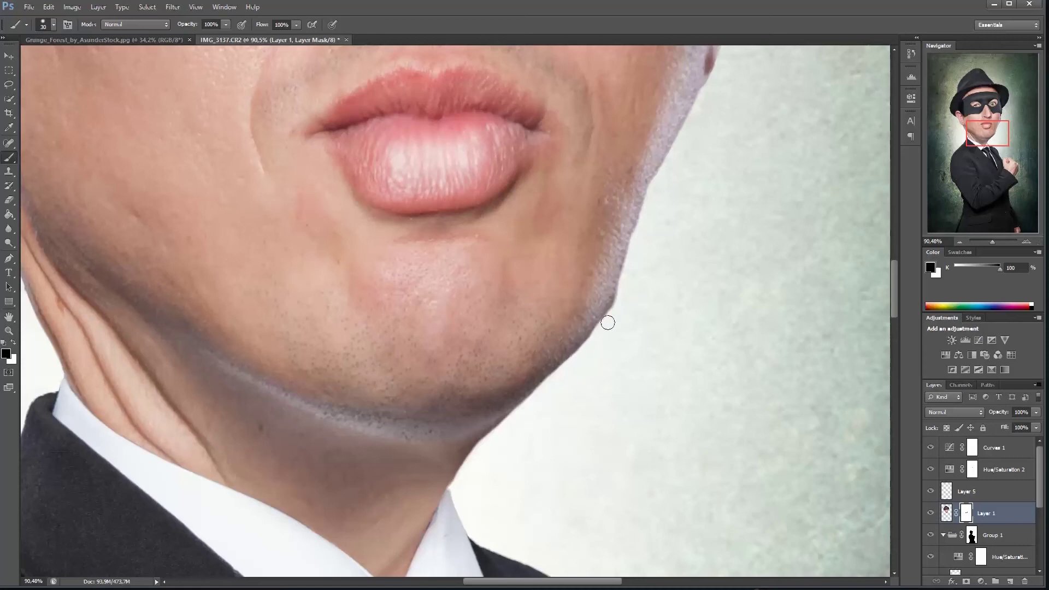
drag(607, 323, 636, 278)
mouse_move(601, 330)
mouse_down()
mouse_move(622, 285)
mouse_move(629, 297)
mouse_up()
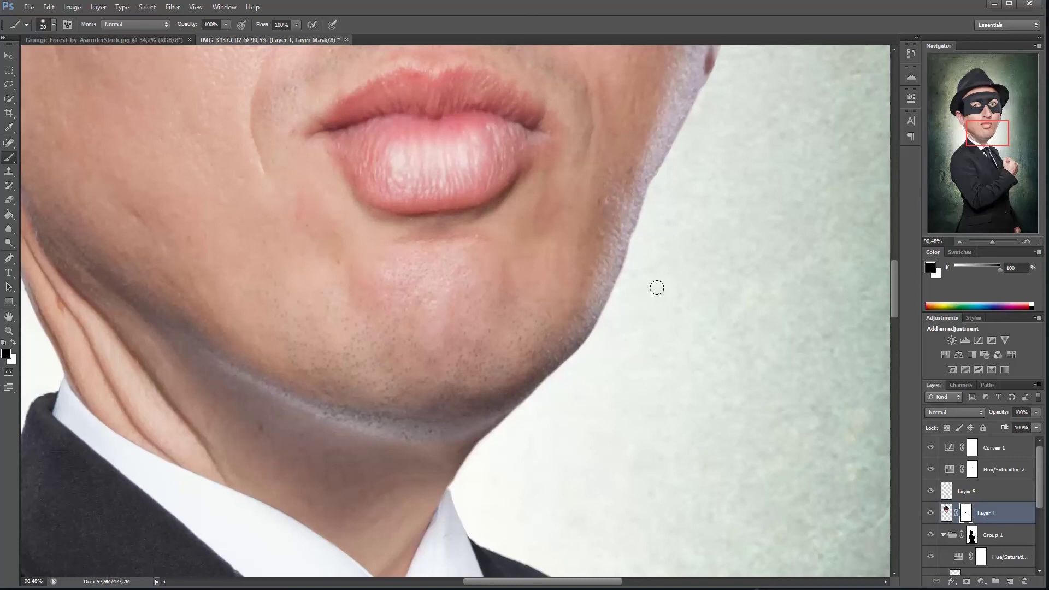
drag(514, 451, 590, 415)
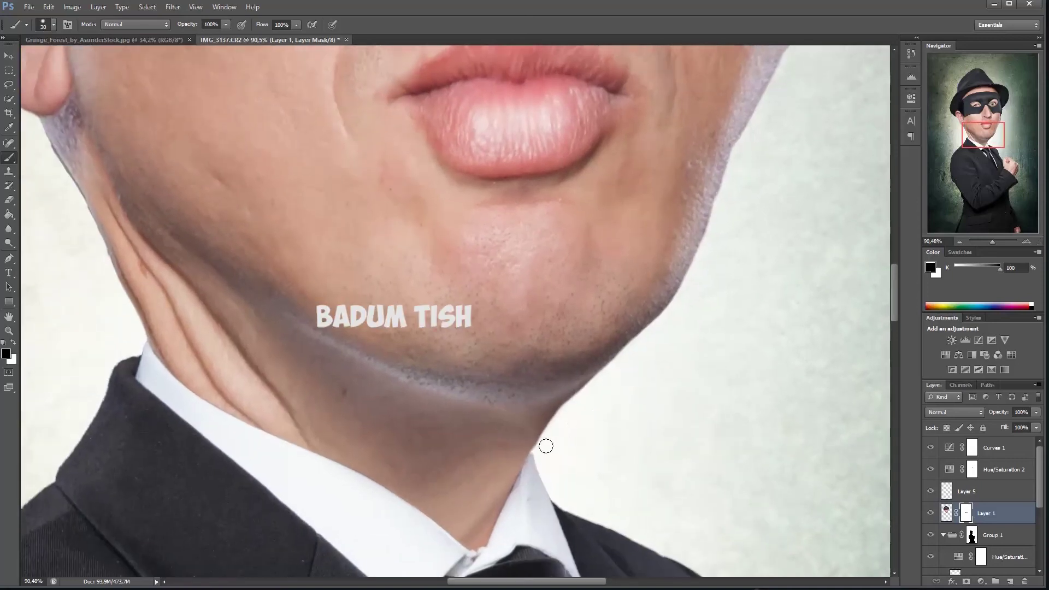
mouse_move(542, 451)
mouse_down()
mouse_move(575, 395)
mouse_move(626, 375)
mouse_up()
Clean up the edge beside the ear and neck by painting white on Group 1's mask with the 30 px brush.
drag(328, 252, 533, 363)
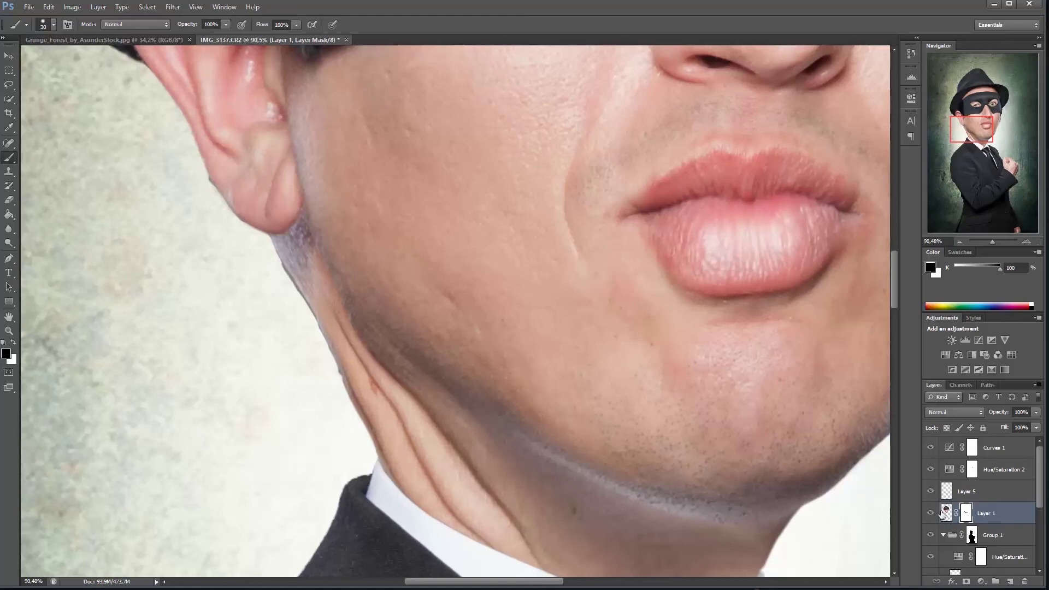
click(931, 514)
click(931, 513)
click(972, 535)
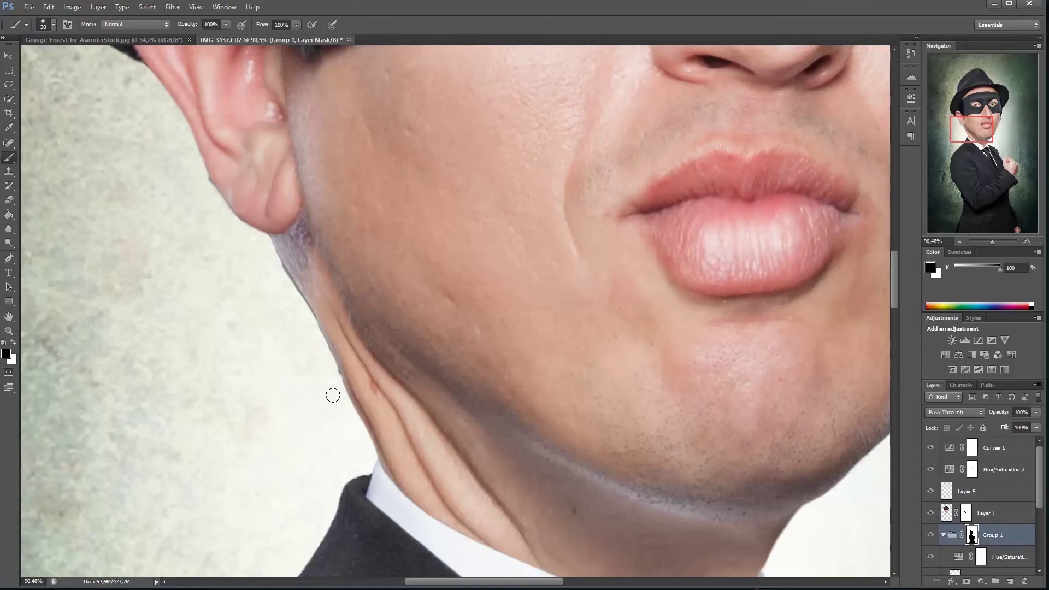
drag(332, 395, 331, 380)
key(ctrl+z)
key(x)
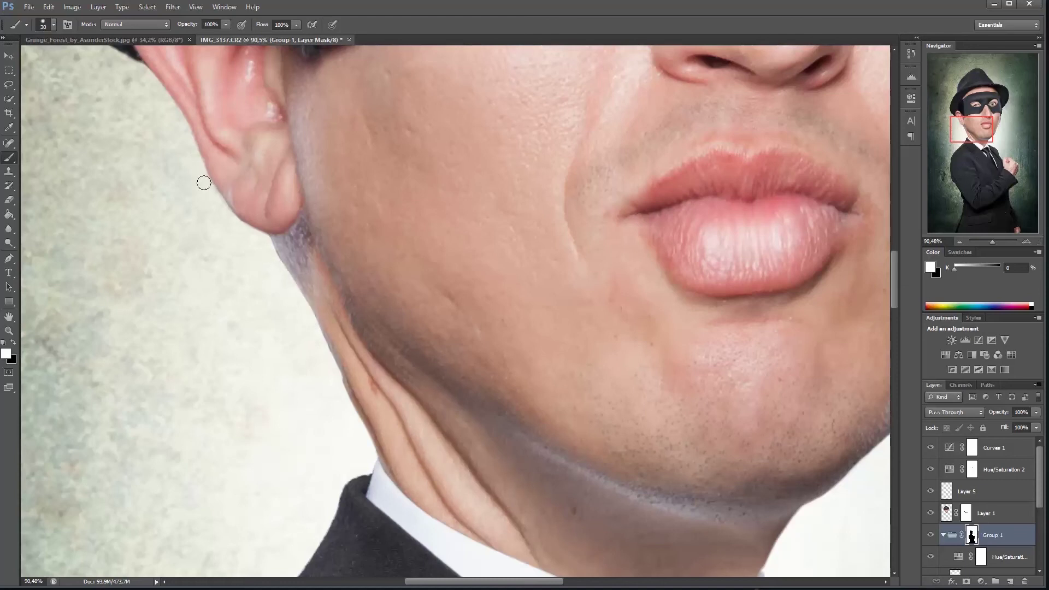
drag(204, 193, 319, 330)
drag(309, 232, 334, 319)
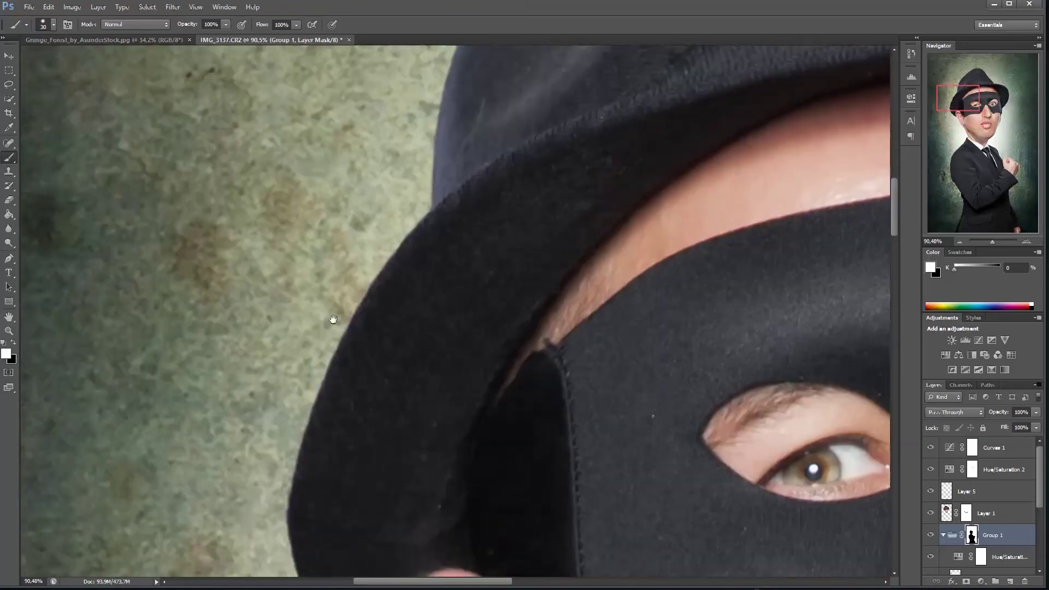
mouse_move(563, 109)
mouse_down()
mouse_move(386, 269)
mouse_move(339, 276)
mouse_up()
Stamp all visible layers into a new merged layer above Curves 1, and toggle its visibility to compare.
drag(994, 239, 989, 242)
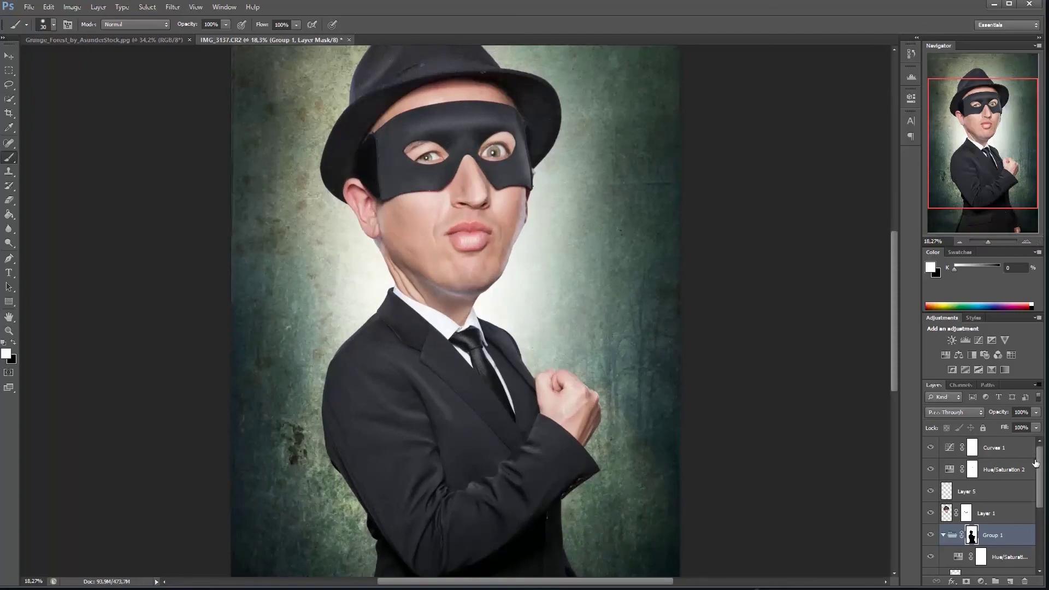
drag(1036, 463, 983, 452)
key(ctrl+z)
click(954, 451)
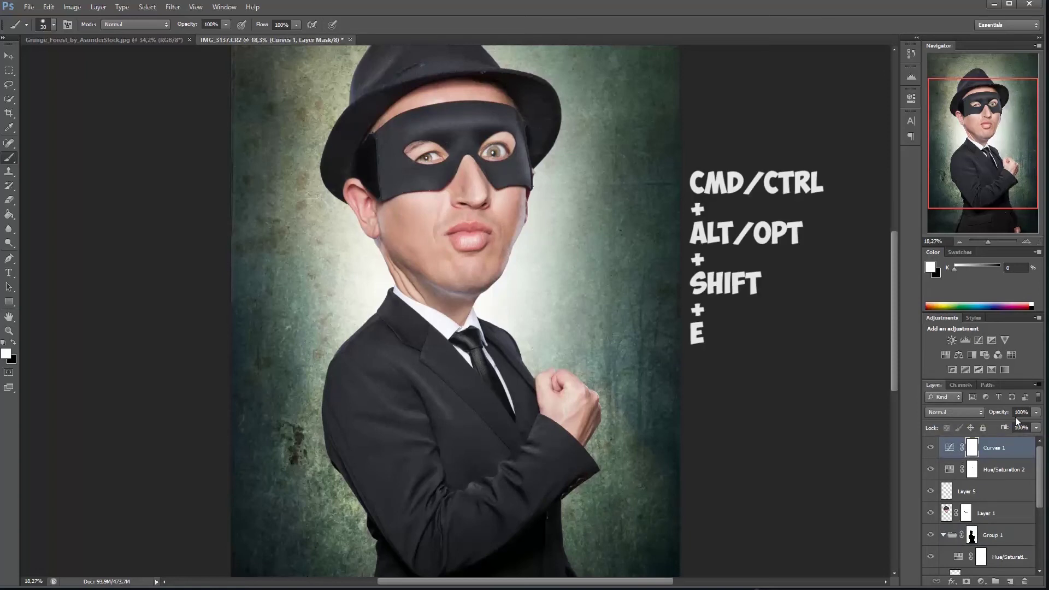
key(ctrl+alt+shift+e)
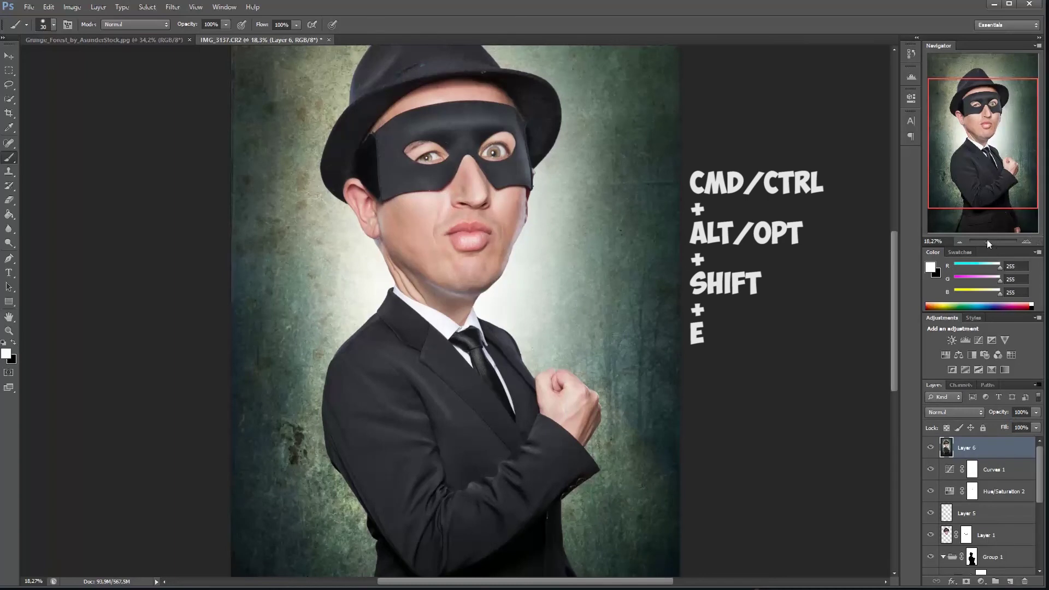
drag(987, 240, 987, 241)
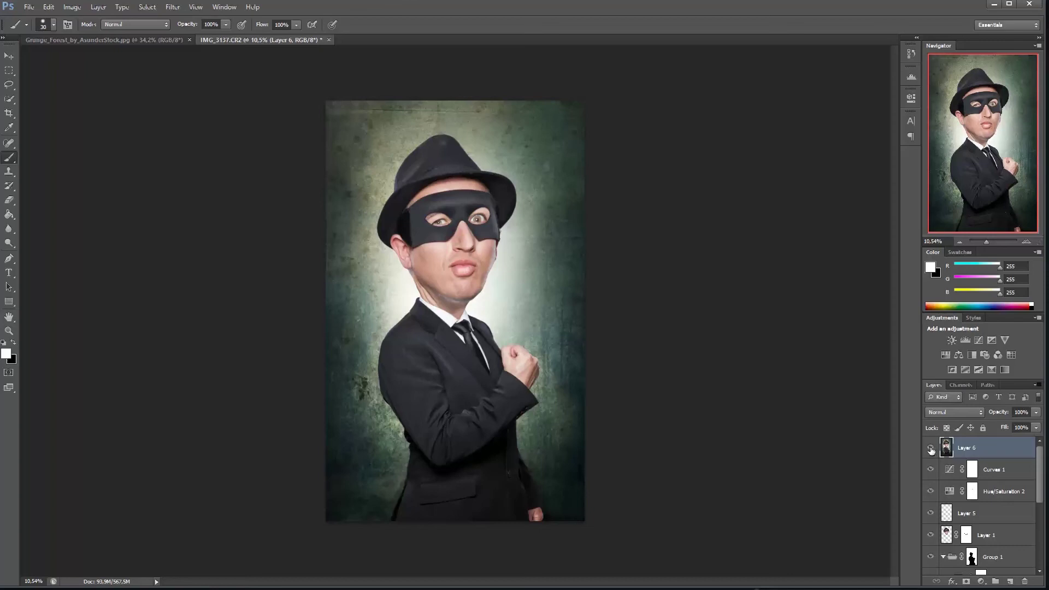
alt+click(931, 449)
alt+click(931, 448)
Sharpen the merged layer with Unsharp Mask at amount 205%, radius 3.0 pixels and threshold 0, and check the man's face.
drag(986, 241, 989, 239)
drag(979, 137, 968, 105)
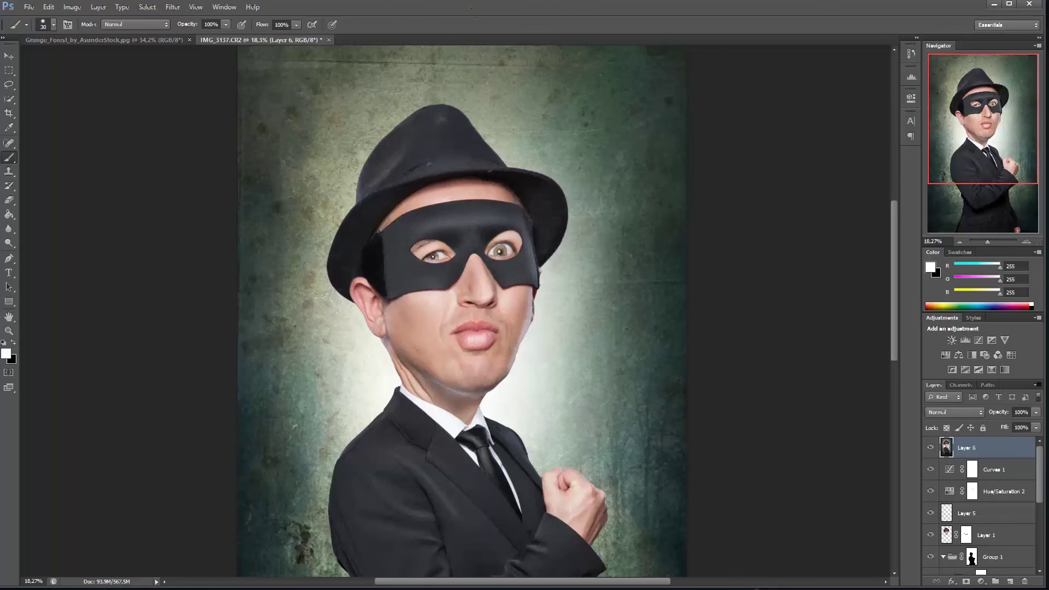
click(172, 6)
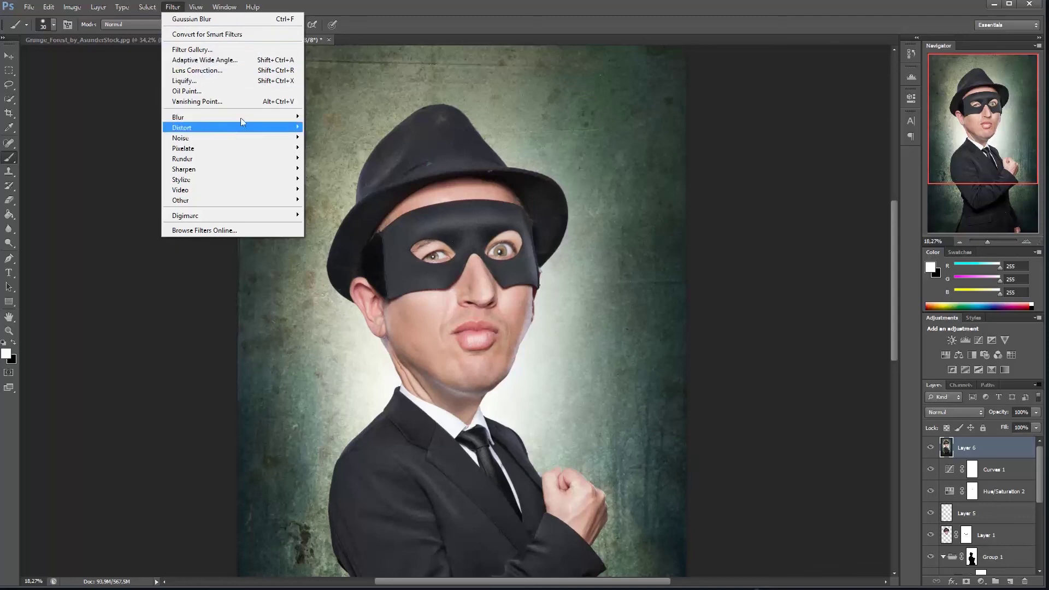
mouse_move(234, 163)
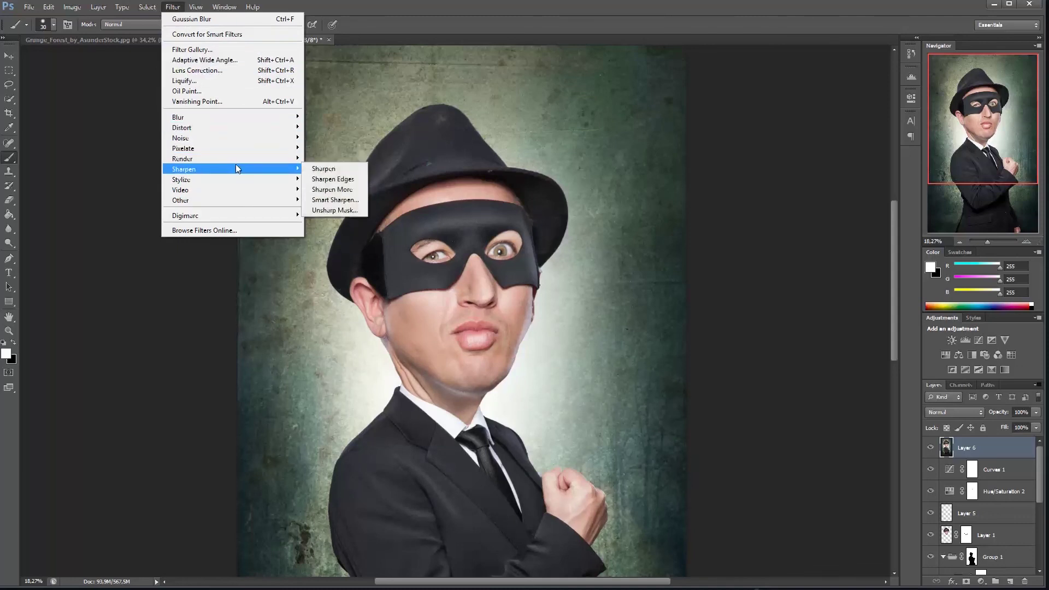
click(353, 211)
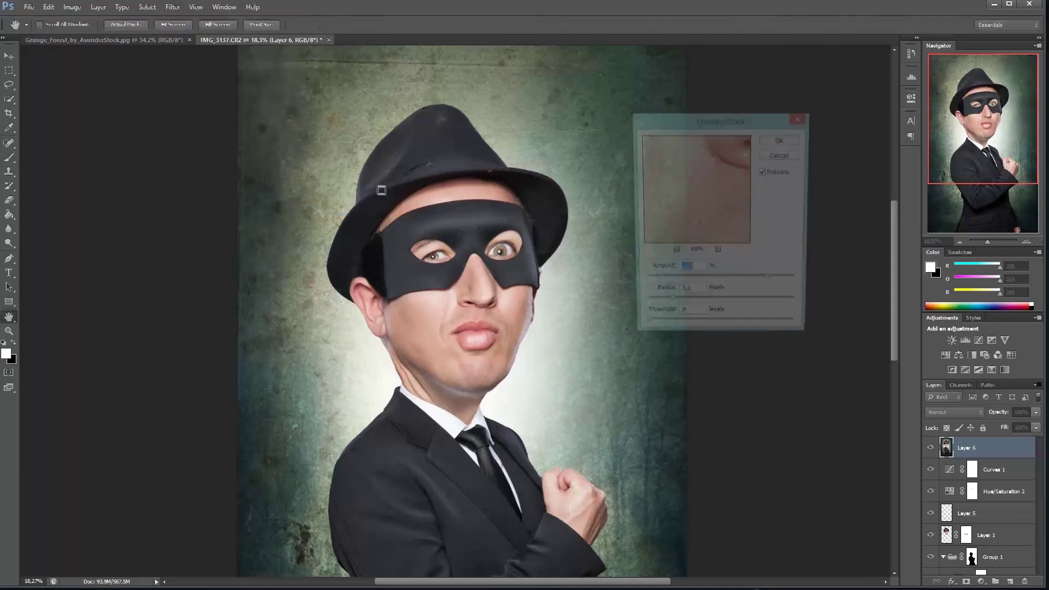
drag(688, 259, 693, 220)
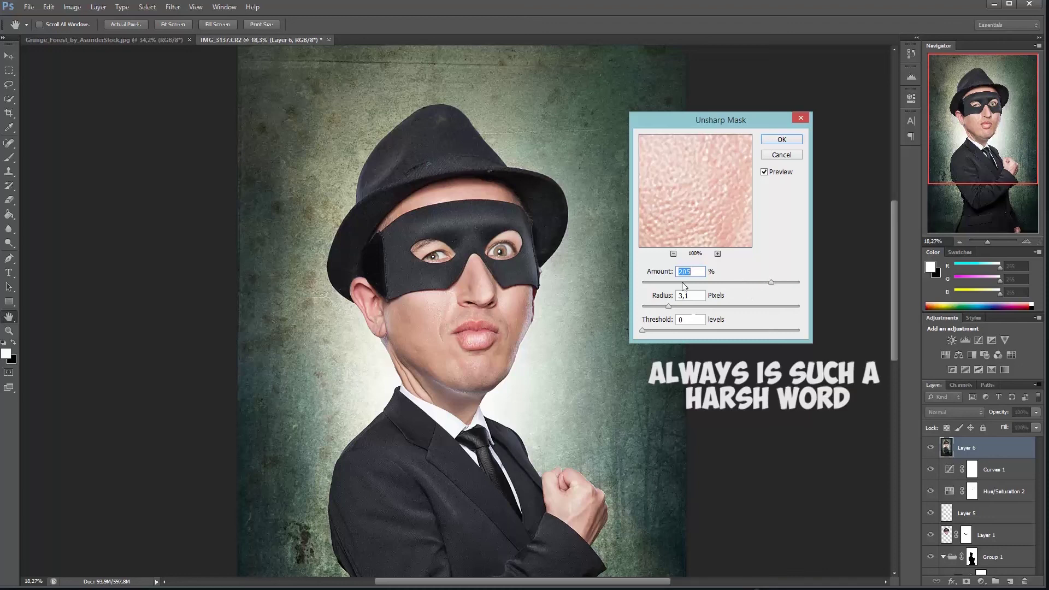
drag(446, 462, 459, 288)
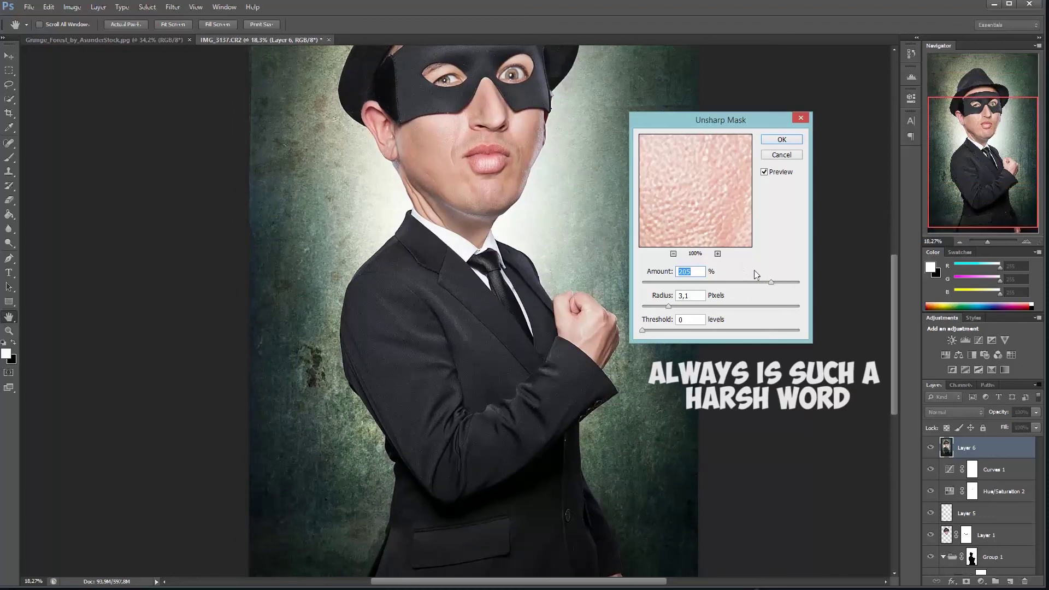
drag(668, 306, 727, 307)
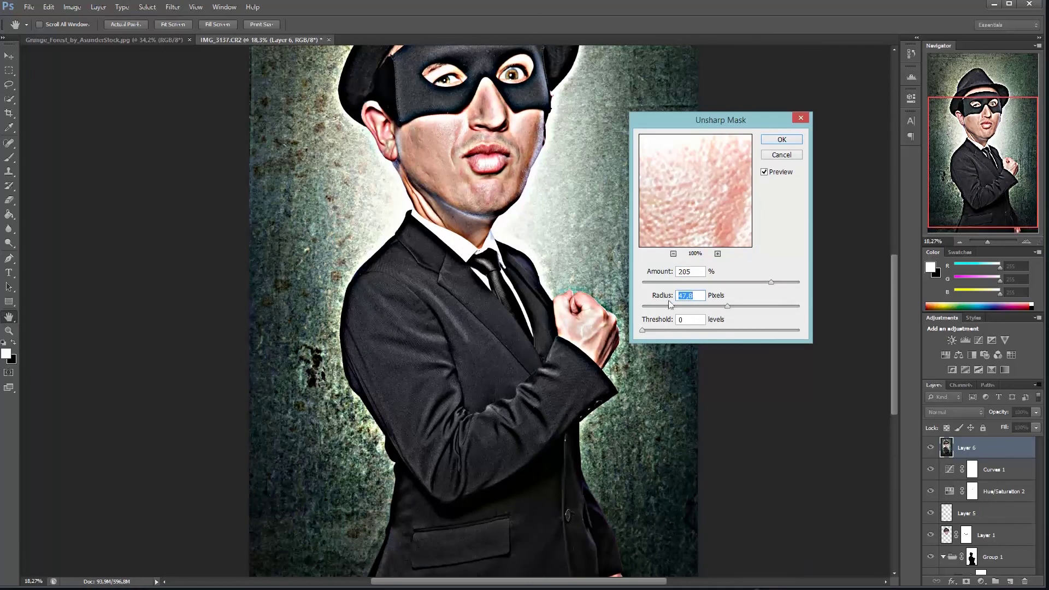
click(660, 307)
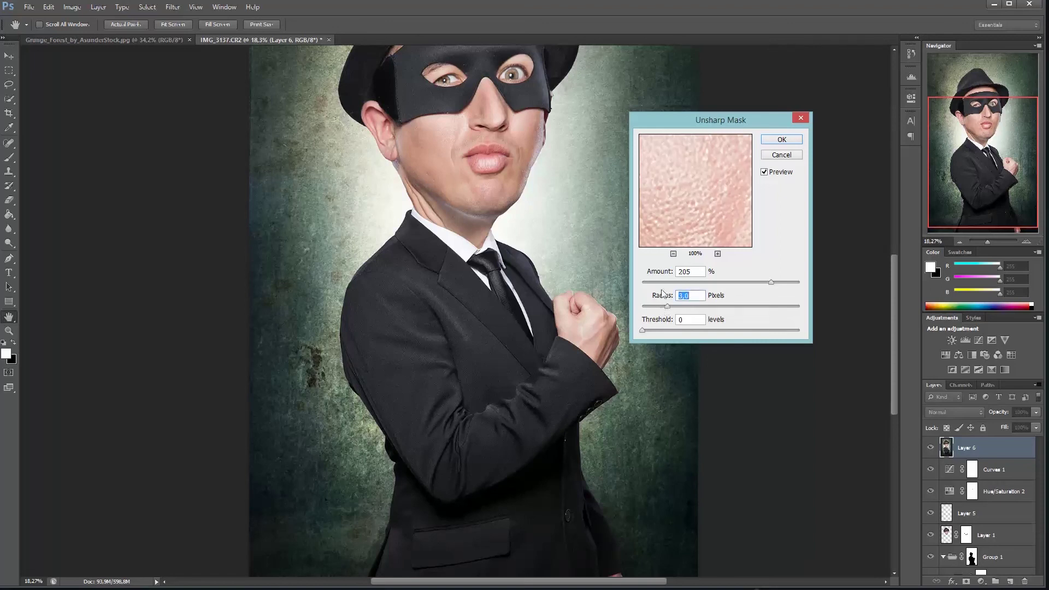
click(782, 143)
key(b)
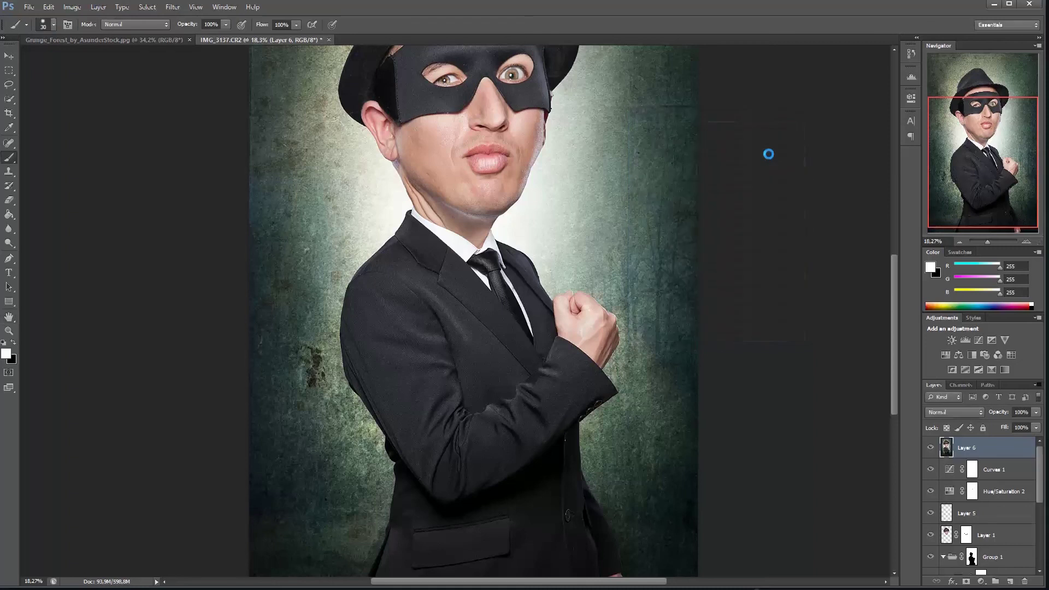
drag(987, 242, 987, 242)
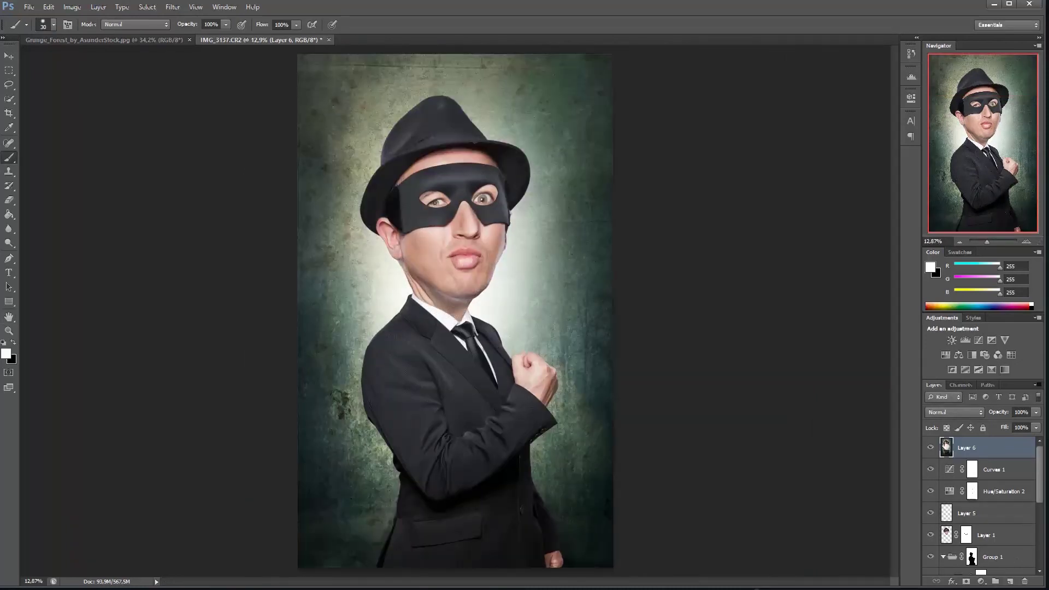
drag(984, 242, 986, 242)
drag(563, 142, 609, 223)
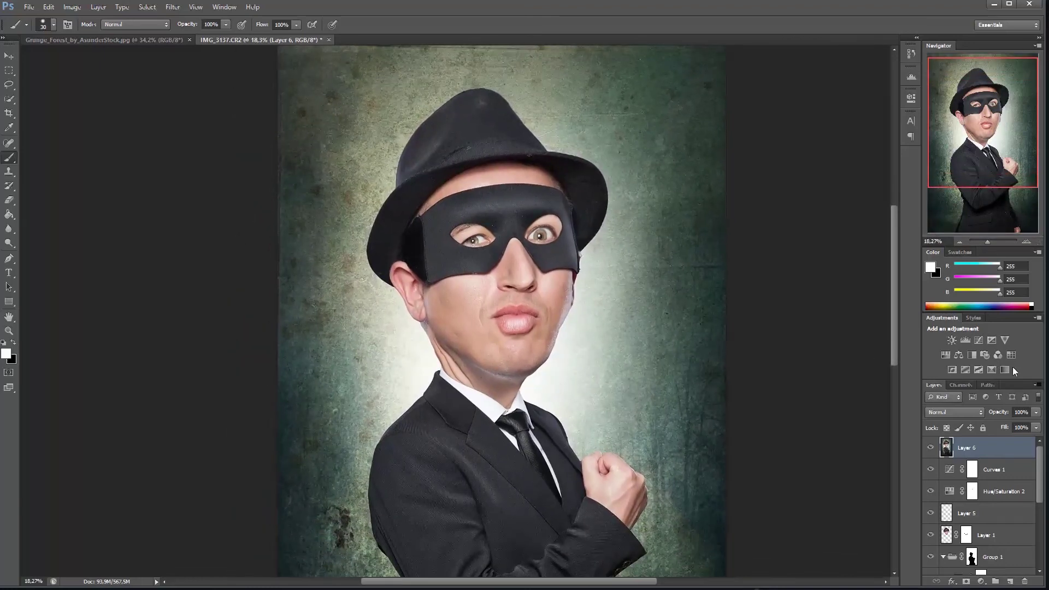
Add a dark blue Solid Color fill layer above the sharpened Layer 6.
click(982, 581)
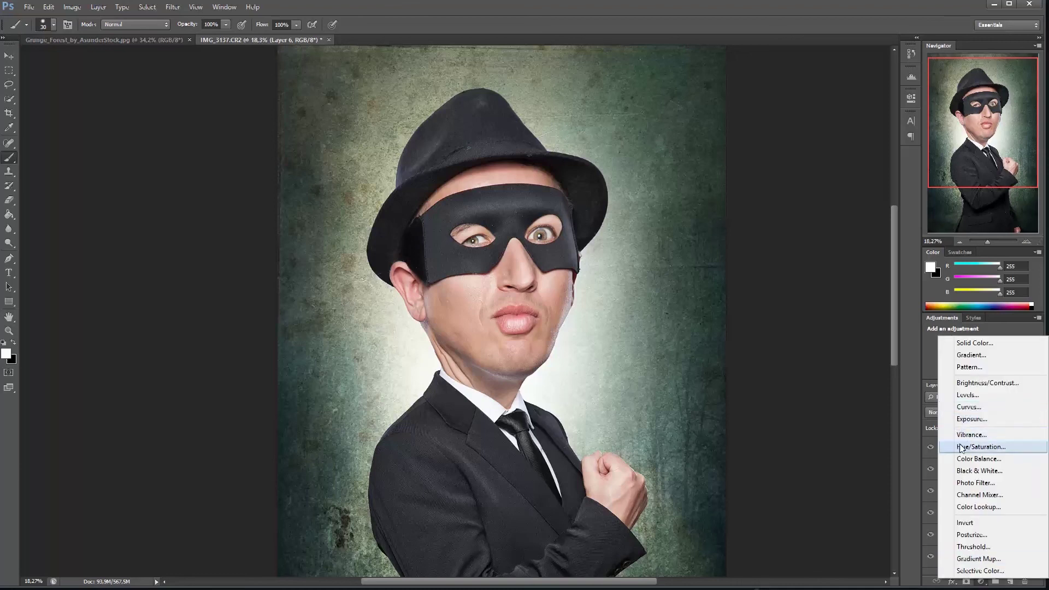
click(967, 343)
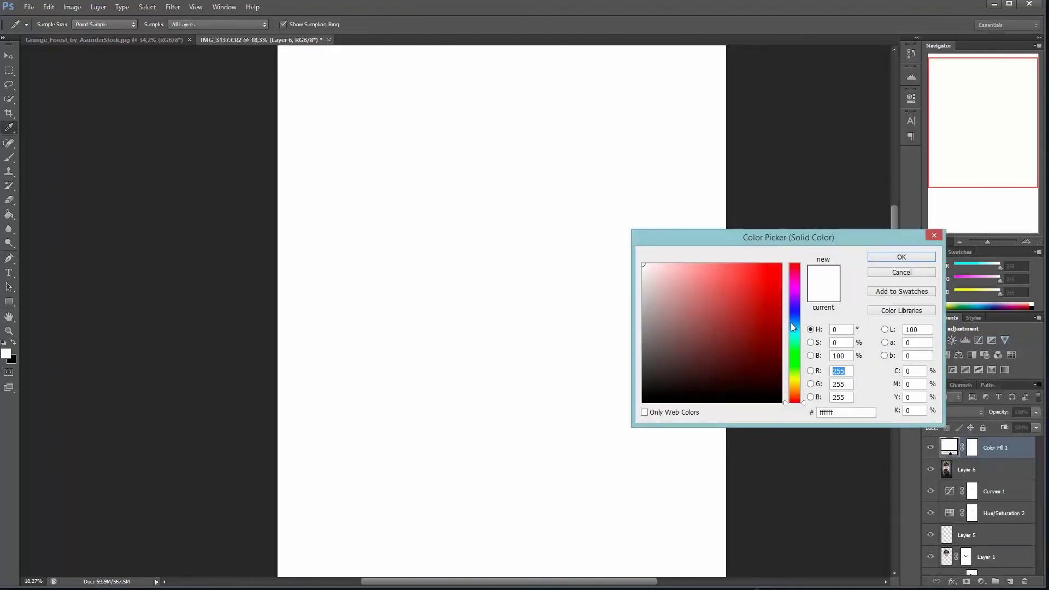
click(791, 322)
click(739, 332)
click(876, 257)
key(b)
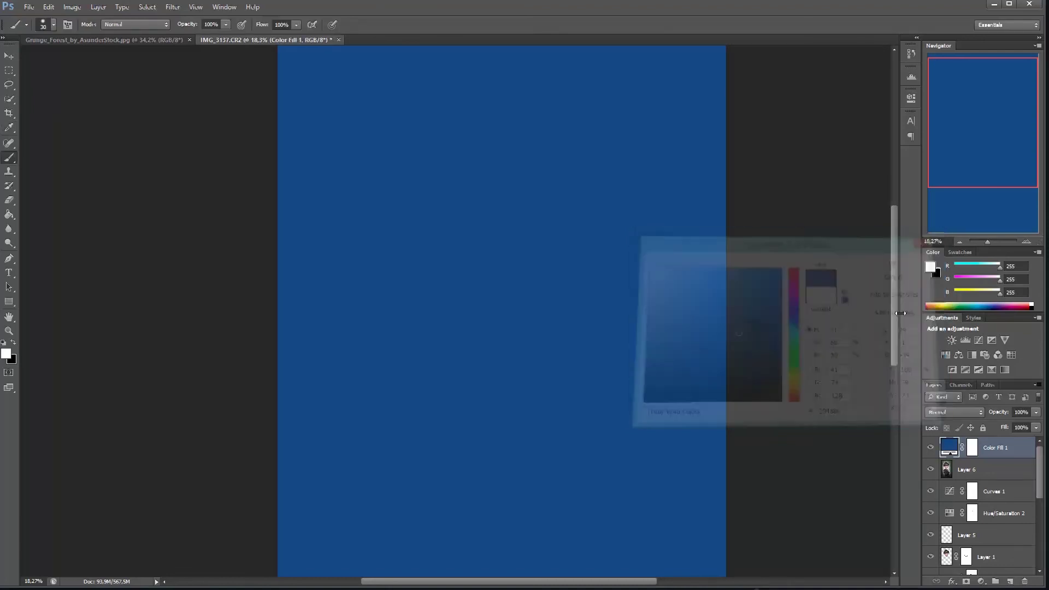
Blend the blue fill layer over the image in Screen mode at 12% opacity.
click(956, 412)
click(929, 222)
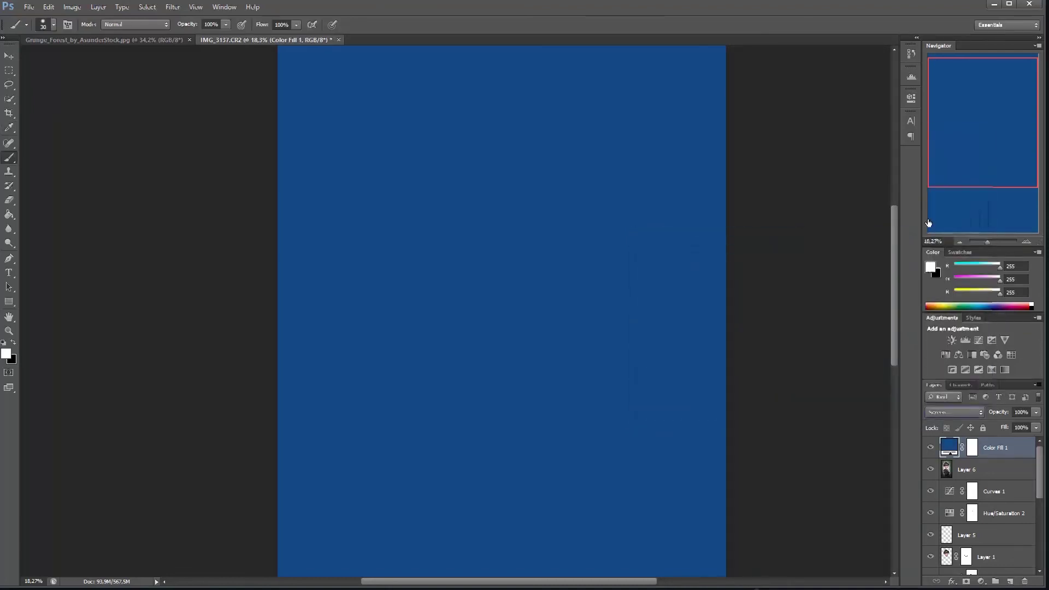
key(Up)
key(Down)
drag(995, 414, 948, 417)
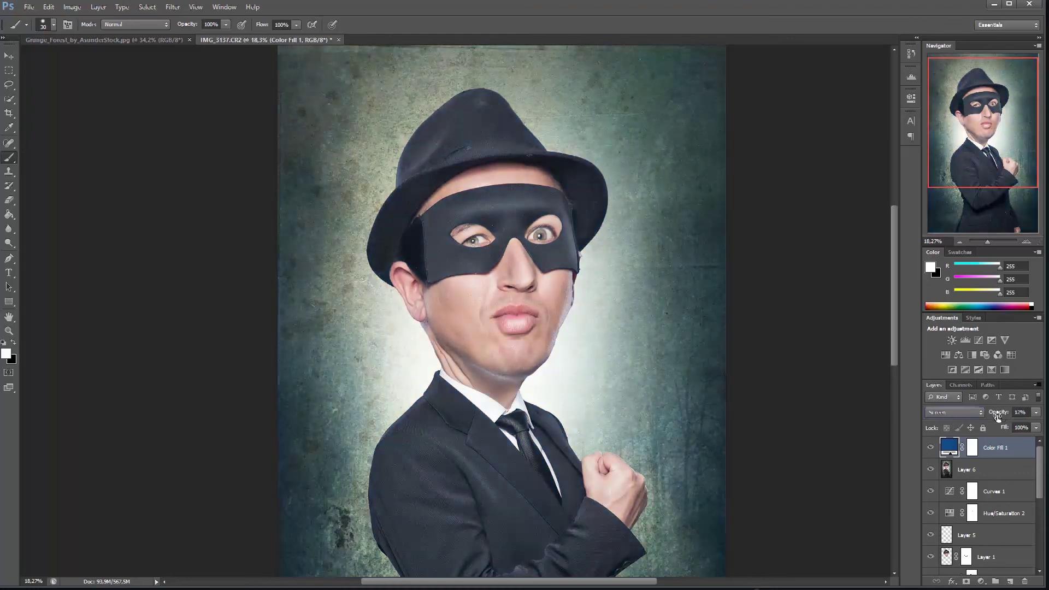
Compare the whole image with and without the blue fill layer.
drag(996, 166, 996, 221)
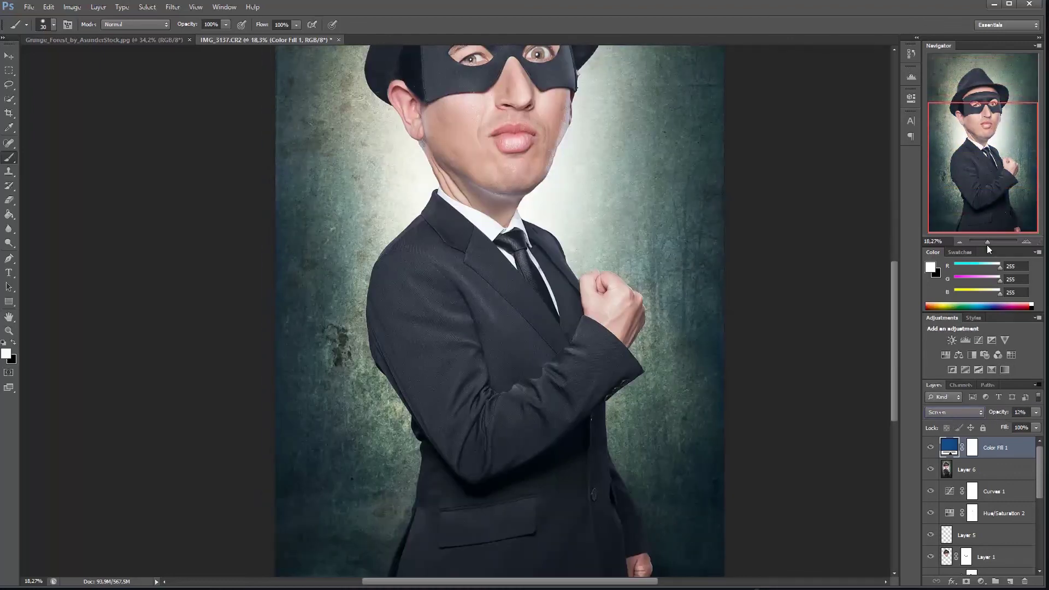
click(930, 448)
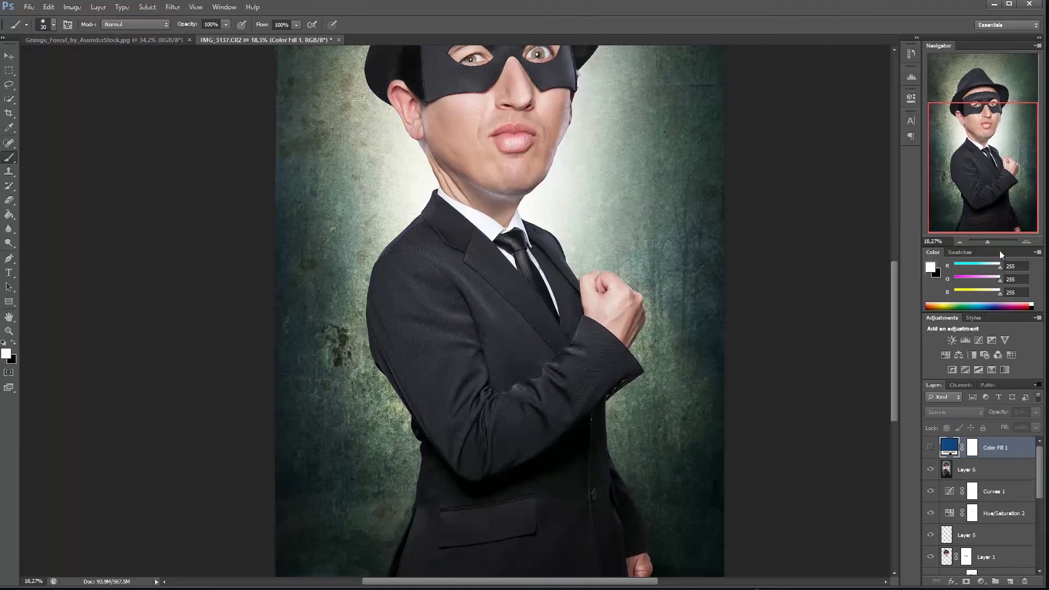
drag(988, 241, 986, 240)
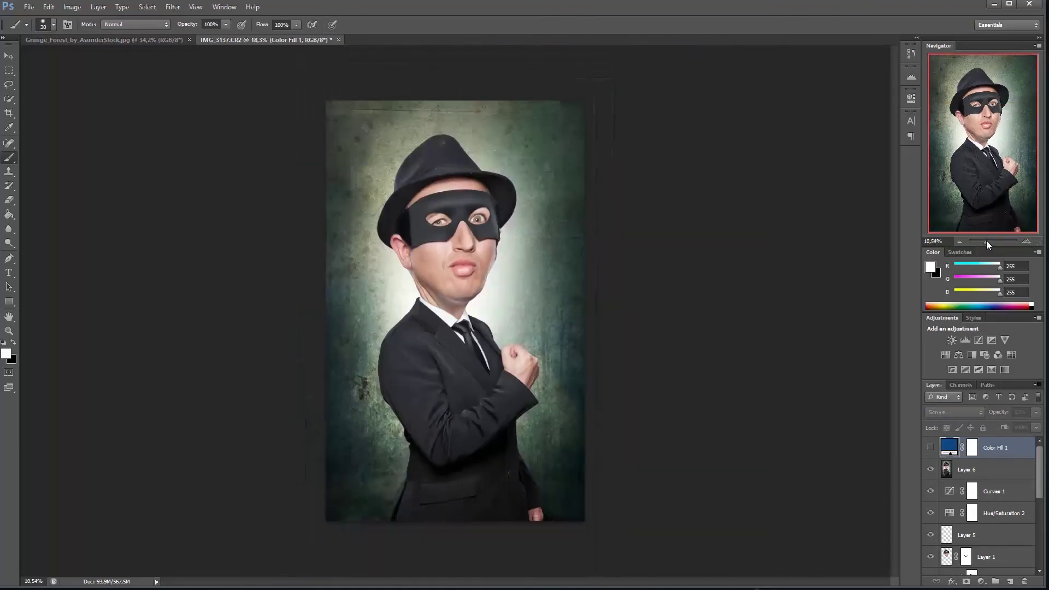
click(931, 448)
click(931, 448)
click(931, 448)
click(931, 448)
click(931, 448)
click(931, 448)
click(931, 448)
Lower the blue fill layer's opacity to 8% and compare the tint on and off.
click(996, 414)
drag(998, 415, 999, 415)
click(932, 450)
click(932, 450)
click(932, 450)
click(932, 450)
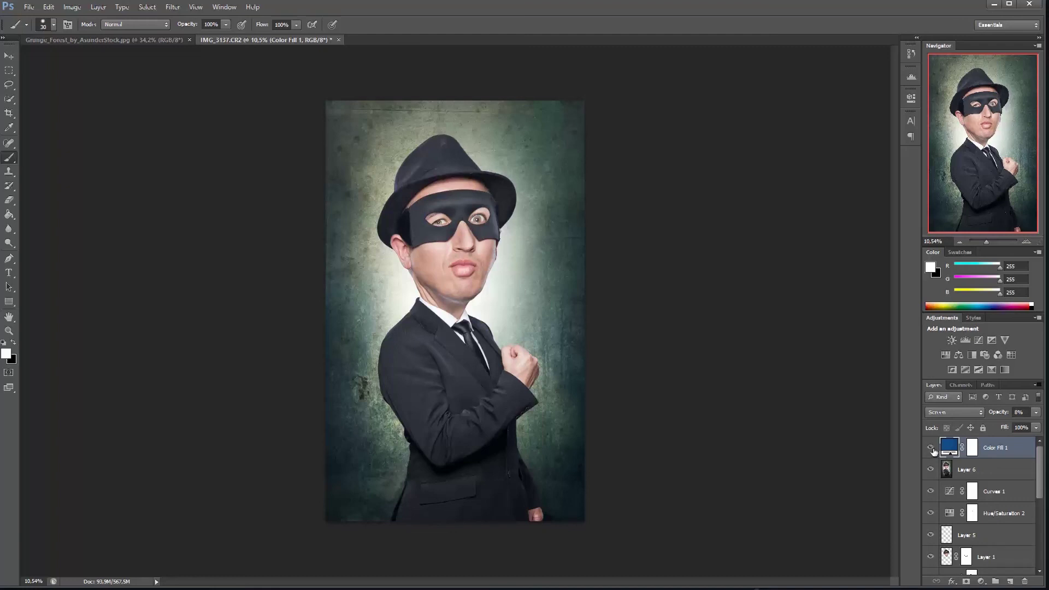
Add a Color Balance adjustment layer above the blue fill and fine-tune its Cyan-Red and Yellow-Blue balances.
click(981, 581)
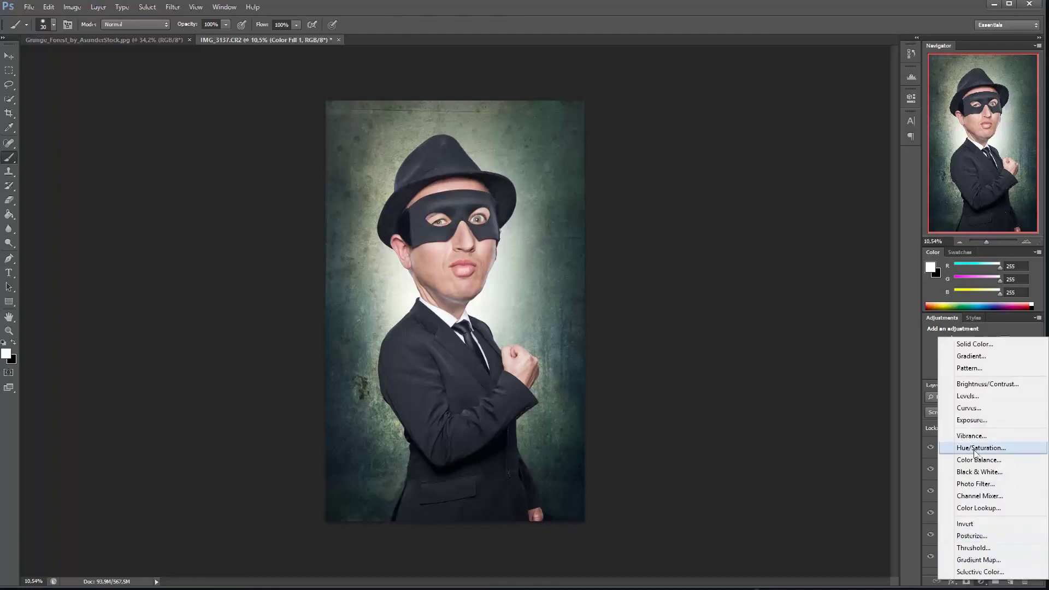
click(978, 460)
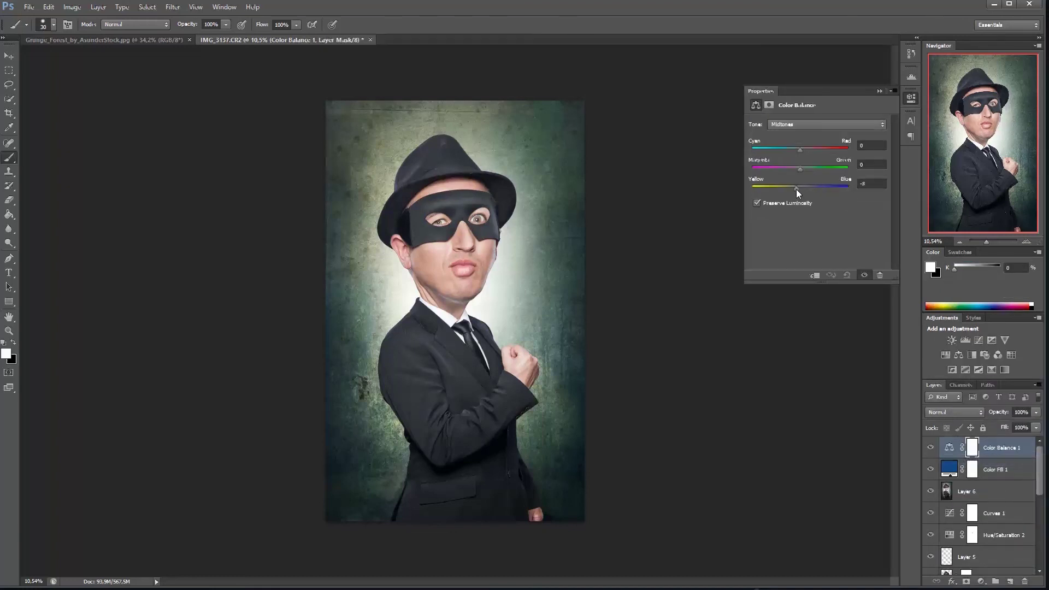
drag(796, 190, 797, 189)
drag(800, 149, 802, 148)
drag(792, 149, 795, 150)
drag(801, 187, 807, 185)
click(880, 91)
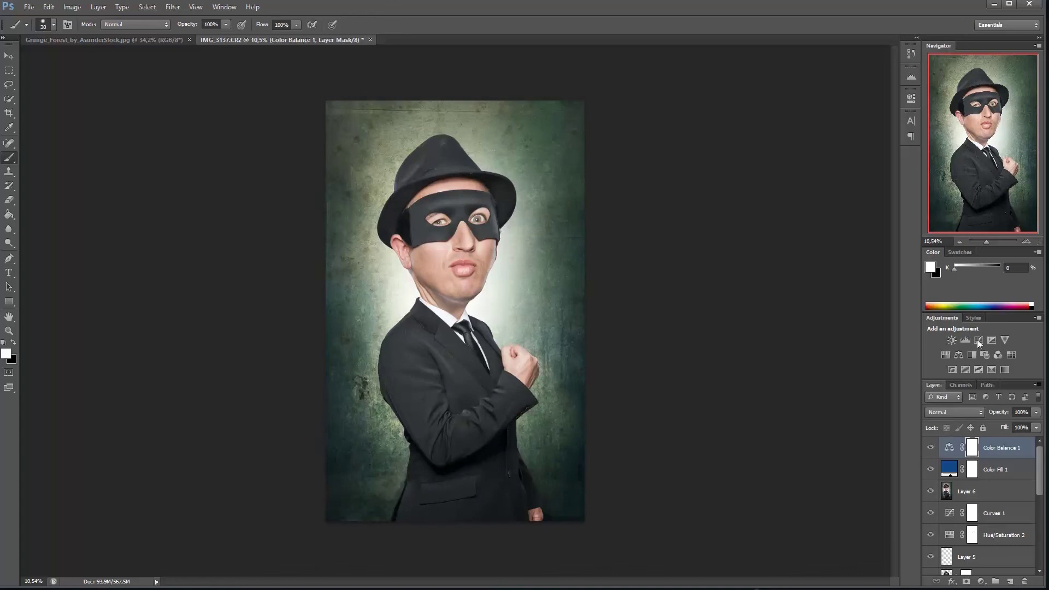
Add a Curves adjustment layer above Color Balance 1 and pull the RGB midpoint down to darken the image.
click(981, 581)
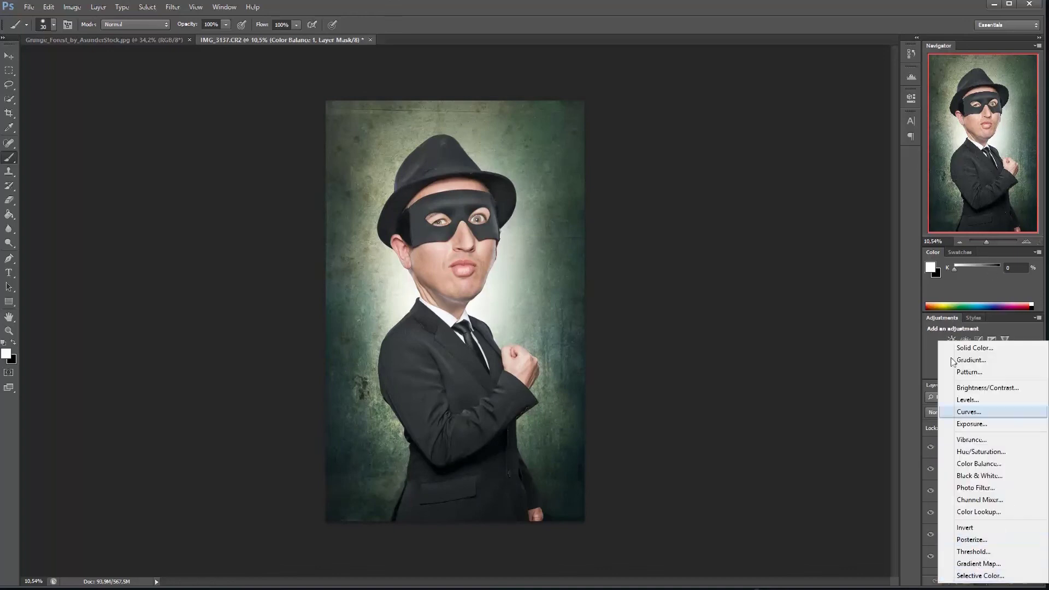
click(962, 420)
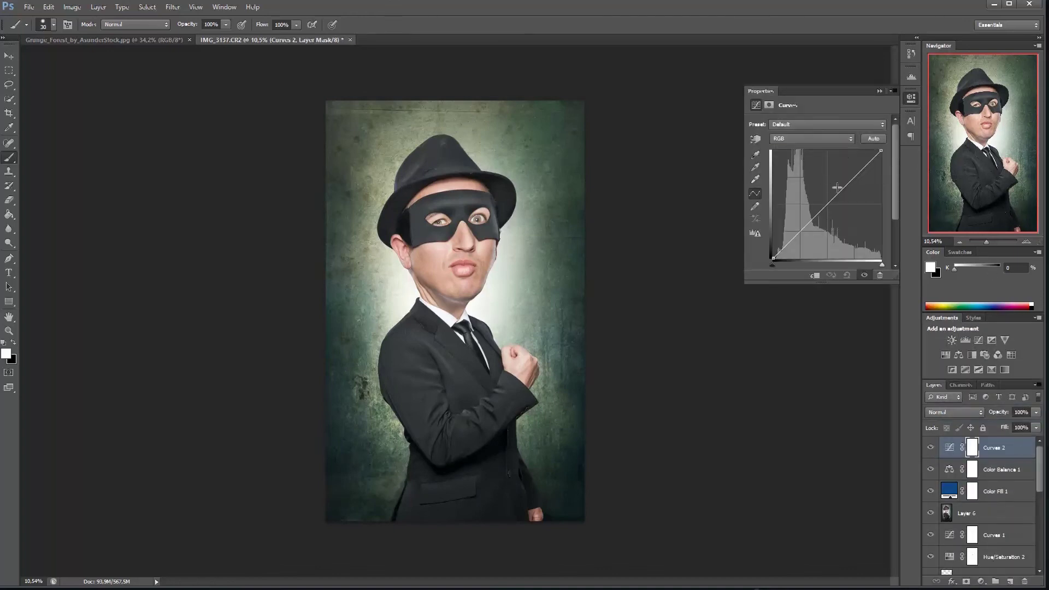
mouse_move(835, 201)
mouse_down()
mouse_move(831, 215)
mouse_move(836, 204)
mouse_up()
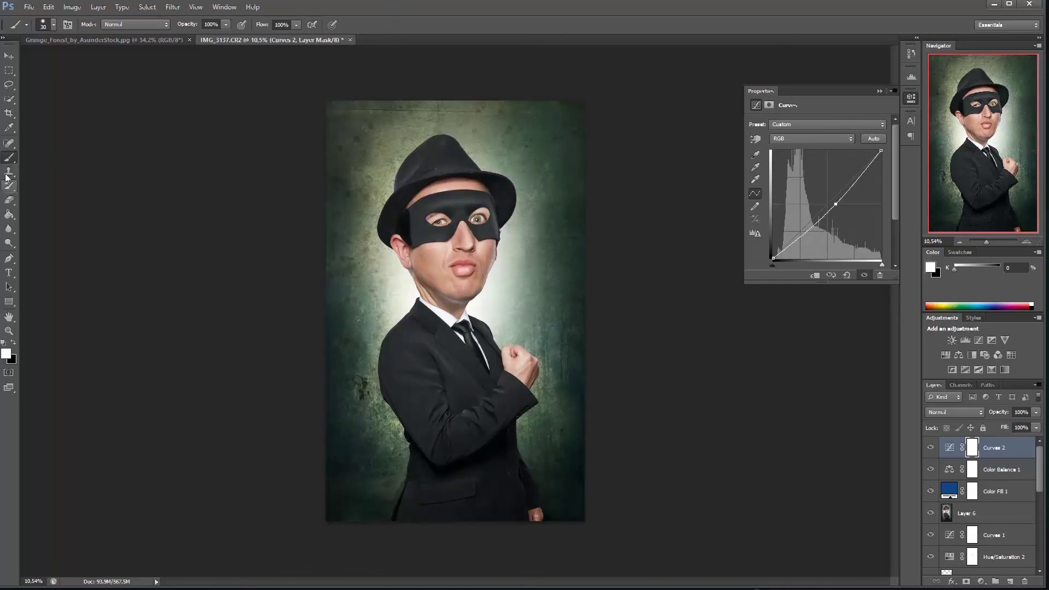
Mask the darkening Curves 2 layer off the man's head with a black-to-transparent radial gradient, and check the mask.
right_click(9, 214)
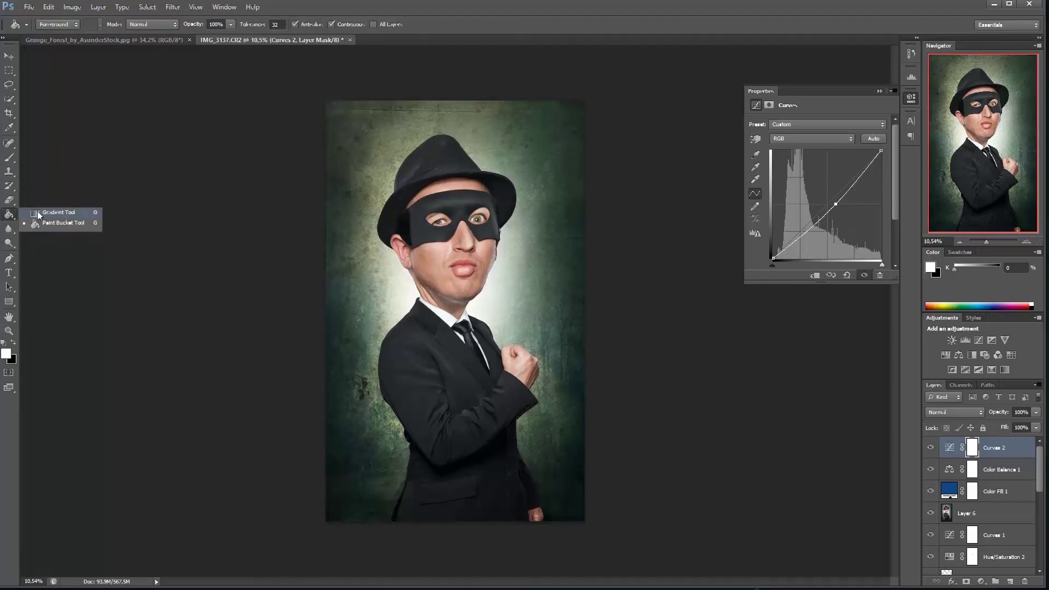
click(37, 212)
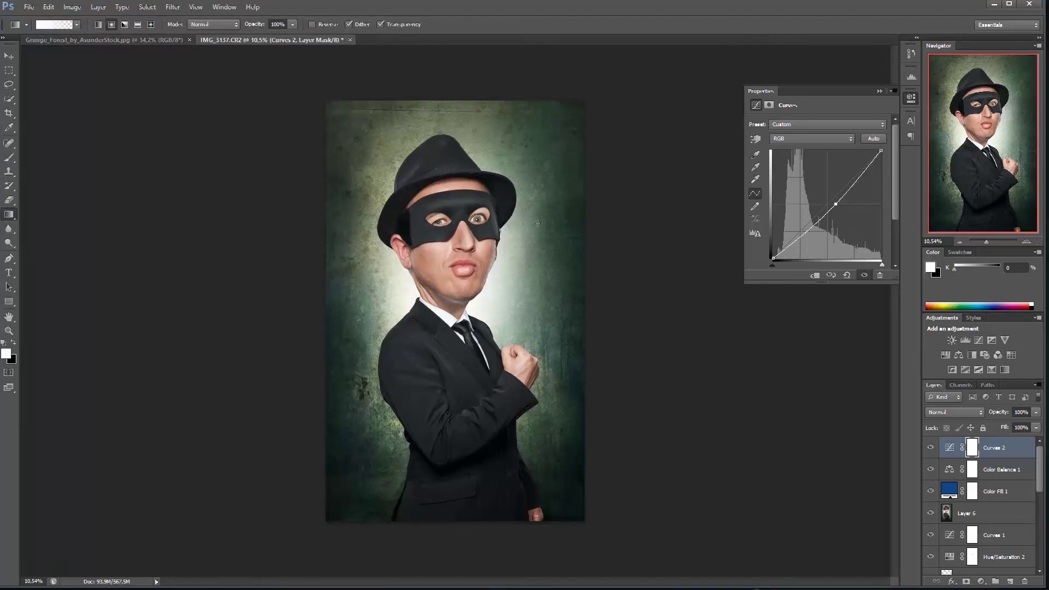
key(x)
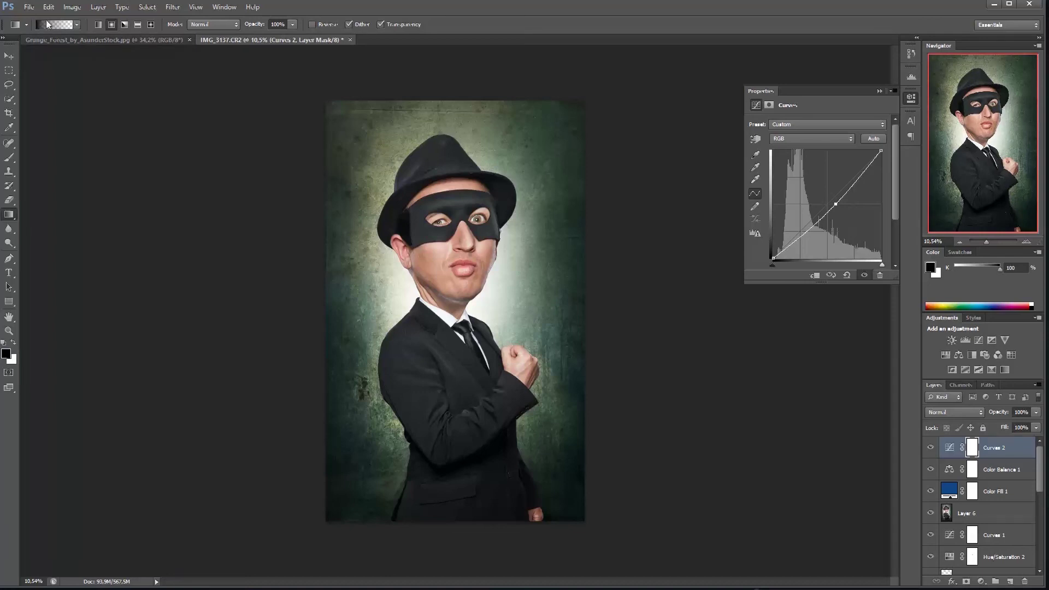
click(880, 90)
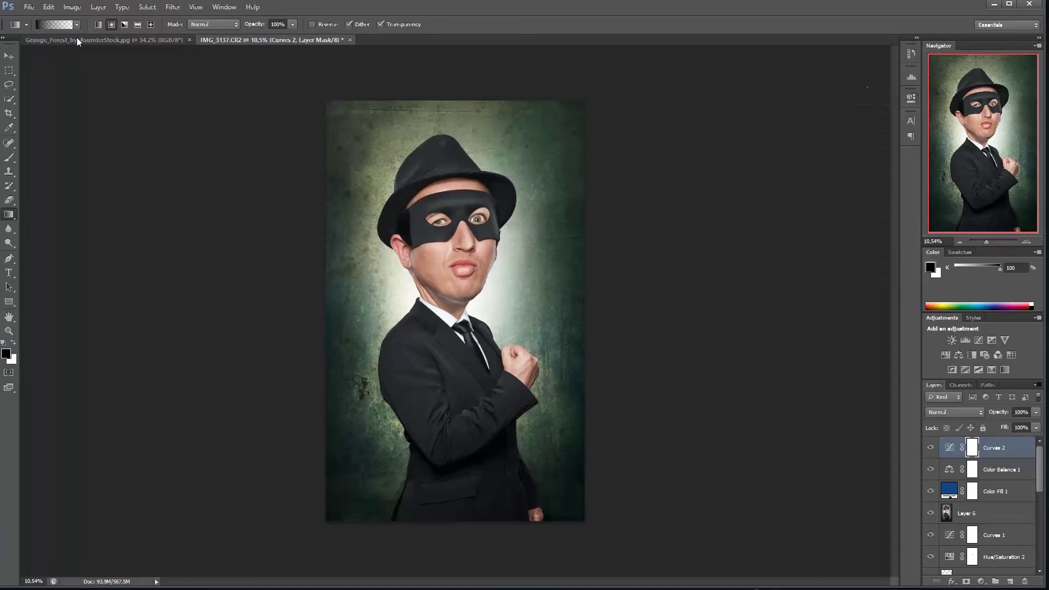
click(112, 25)
drag(436, 202, 386, 140)
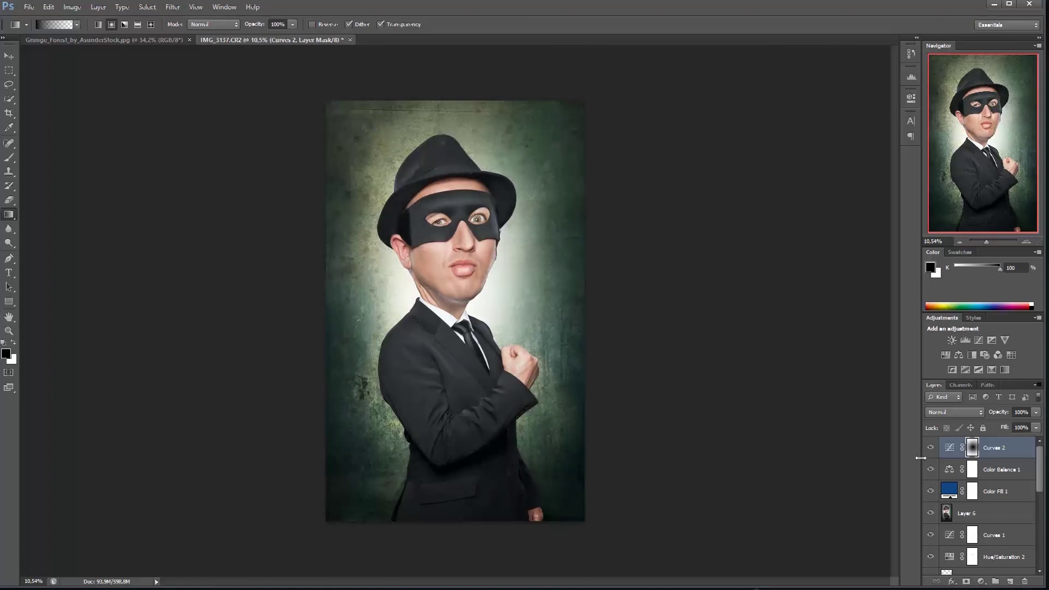
alt+click(972, 447)
alt+click(972, 447)
Extend Curves 2's mask over the man's torso with more black radial gradients, and compare the vignette on and off.
drag(363, 76, 372, 109)
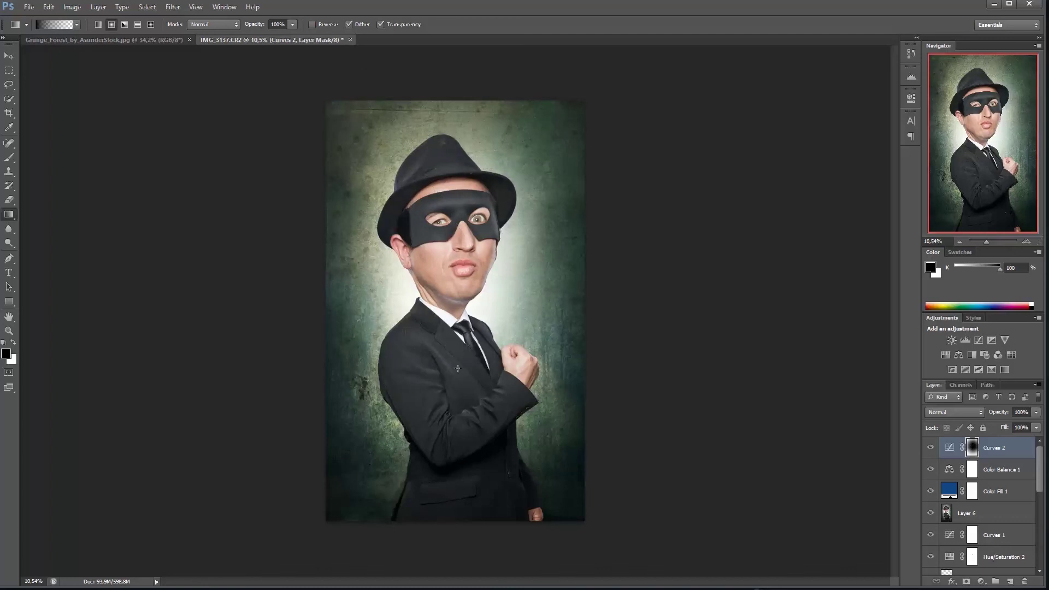
drag(458, 369, 425, 462)
alt+click(972, 448)
alt+click(973, 447)
click(932, 449)
click(932, 448)
click(932, 449)
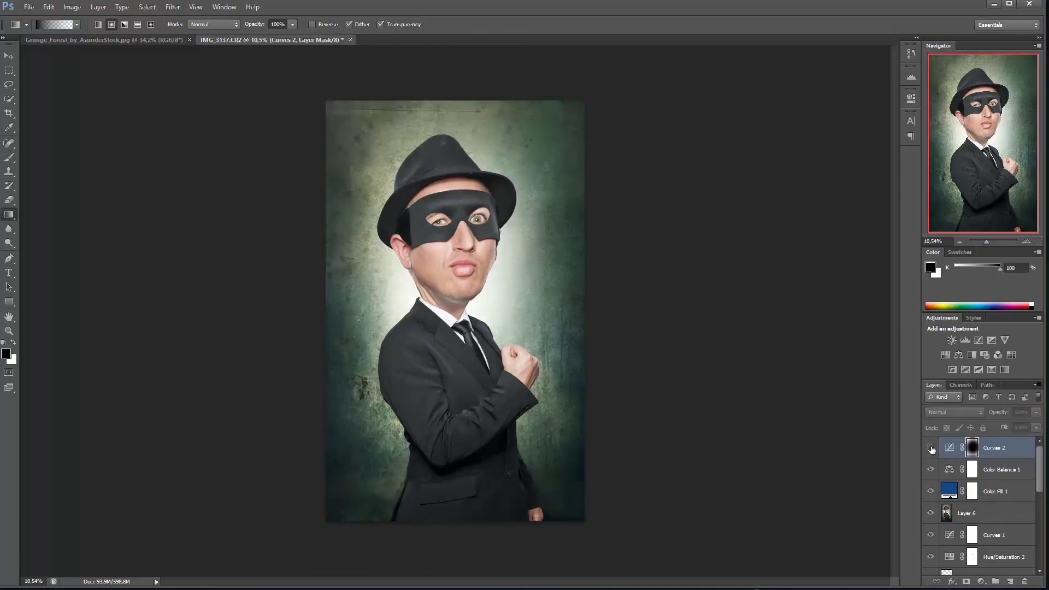
click(932, 449)
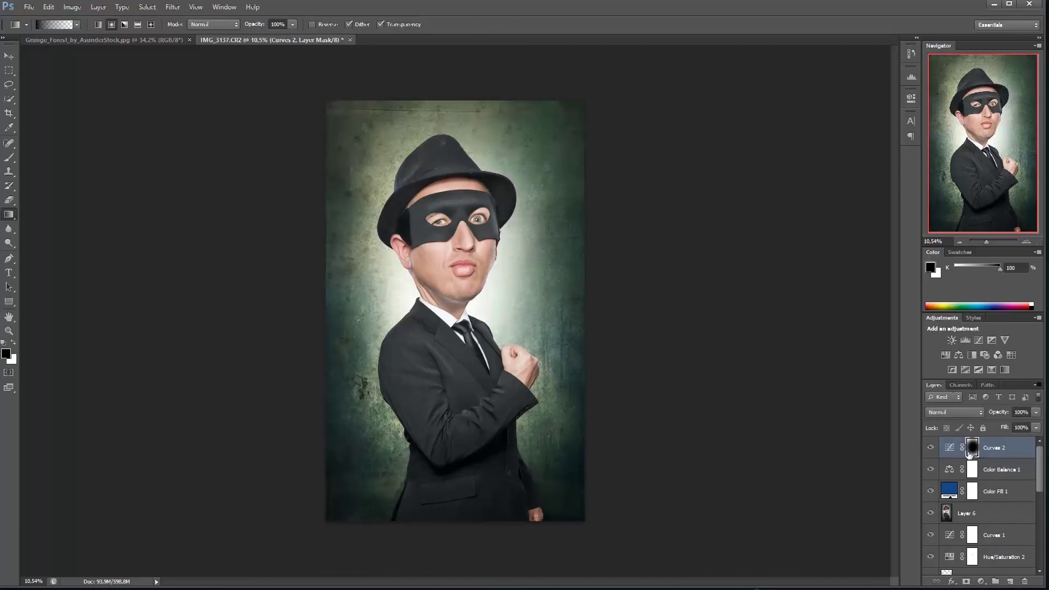
Add a Curves layer on top with a slight S-curve for contrast, compare it, and reduce its opacity to 75%.
click(981, 580)
click(969, 409)
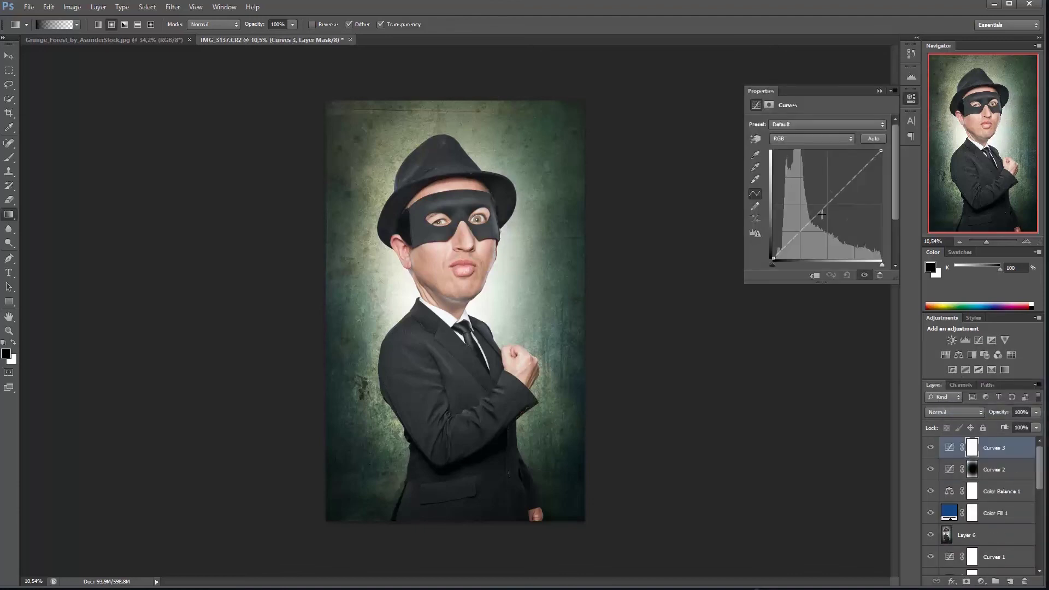
drag(802, 231, 804, 231)
drag(850, 185, 847, 186)
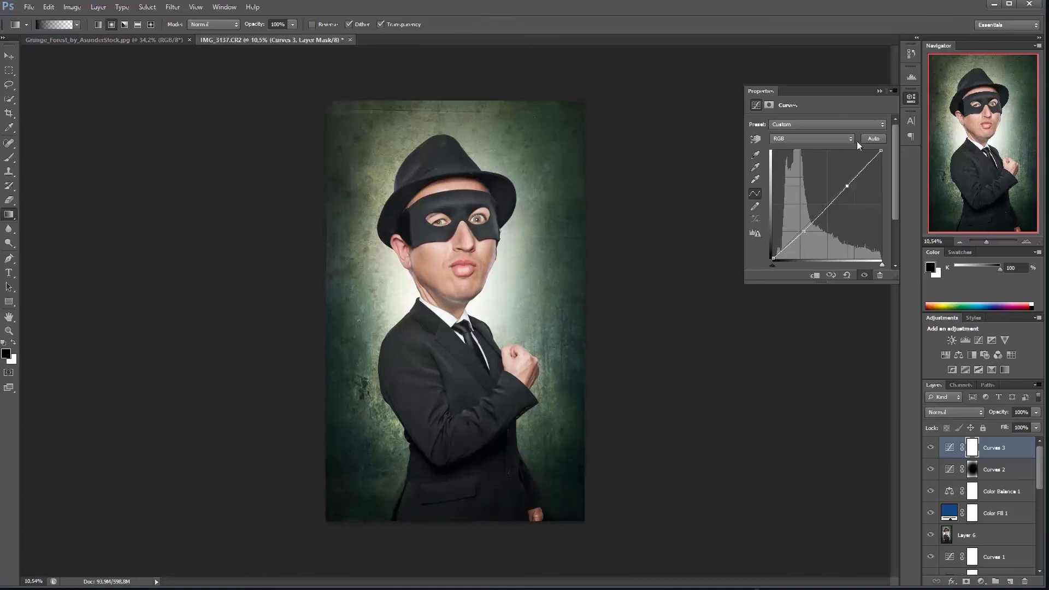
click(879, 91)
click(931, 447)
click(931, 448)
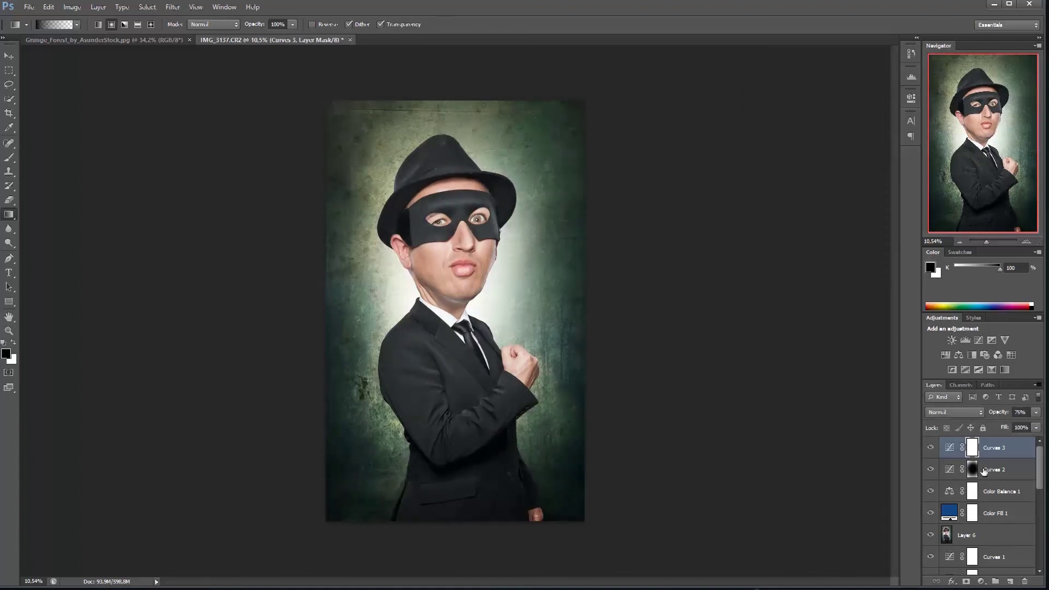
Add a Hue/Saturation adjustment layer on top and moderately reduce the Master saturation.
click(981, 581)
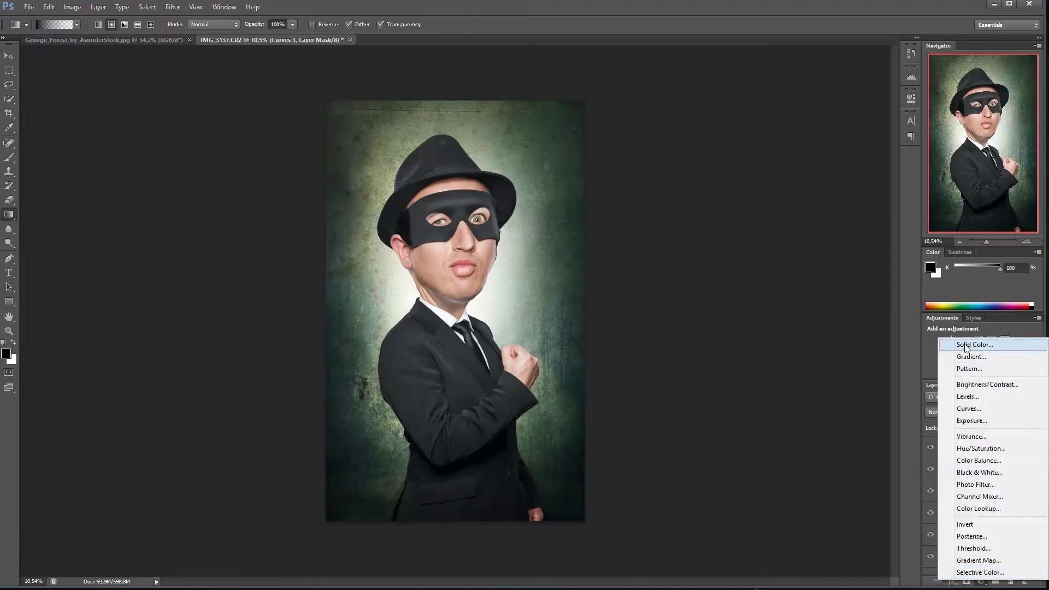
click(981, 448)
drag(818, 187, 783, 190)
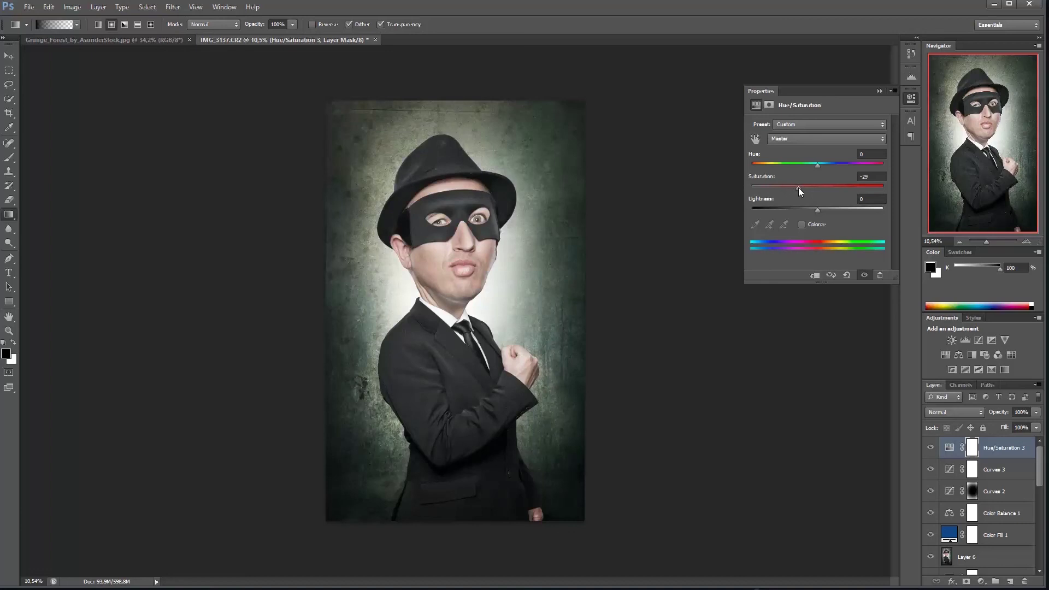
click(880, 91)
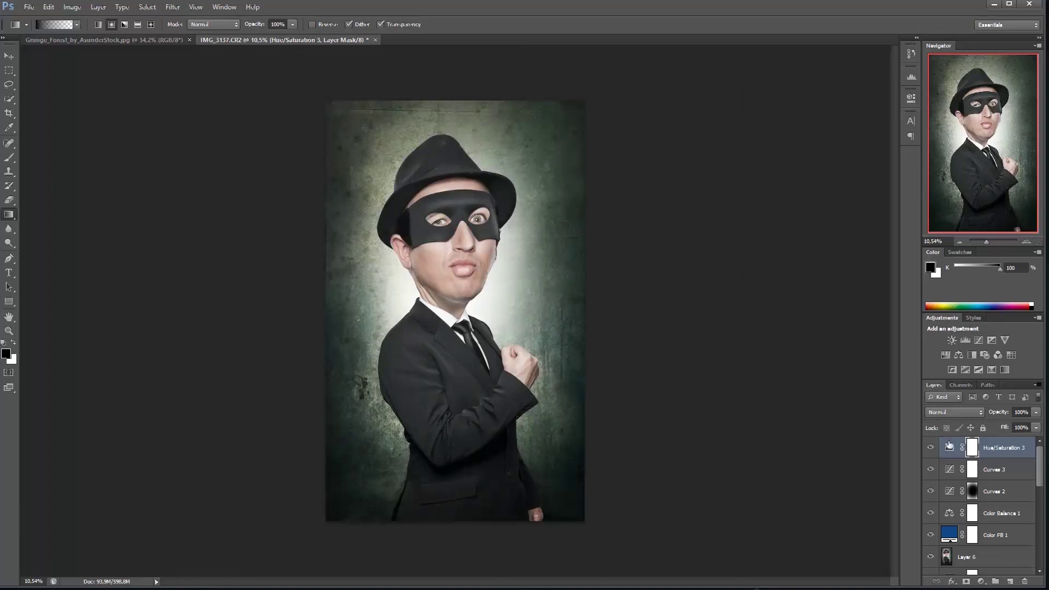
double_click(950, 447)
drag(800, 188, 804, 188)
click(879, 91)
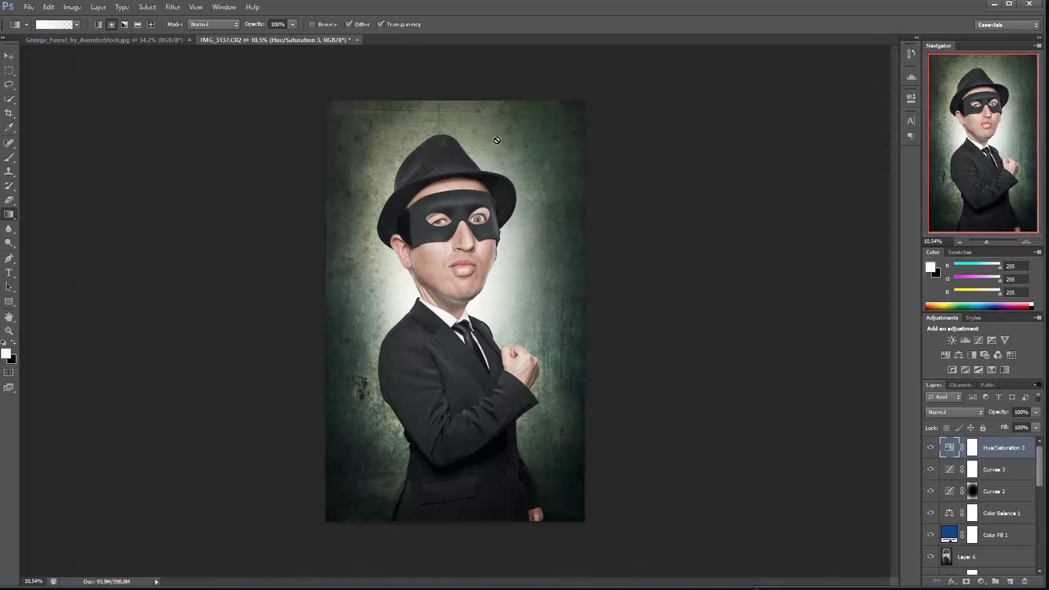
Crop narrow strips off the image's upper and lower edges, removing the man's lowered hand from the frame.
scroll(145, 80, up, 1)
click(9, 111)
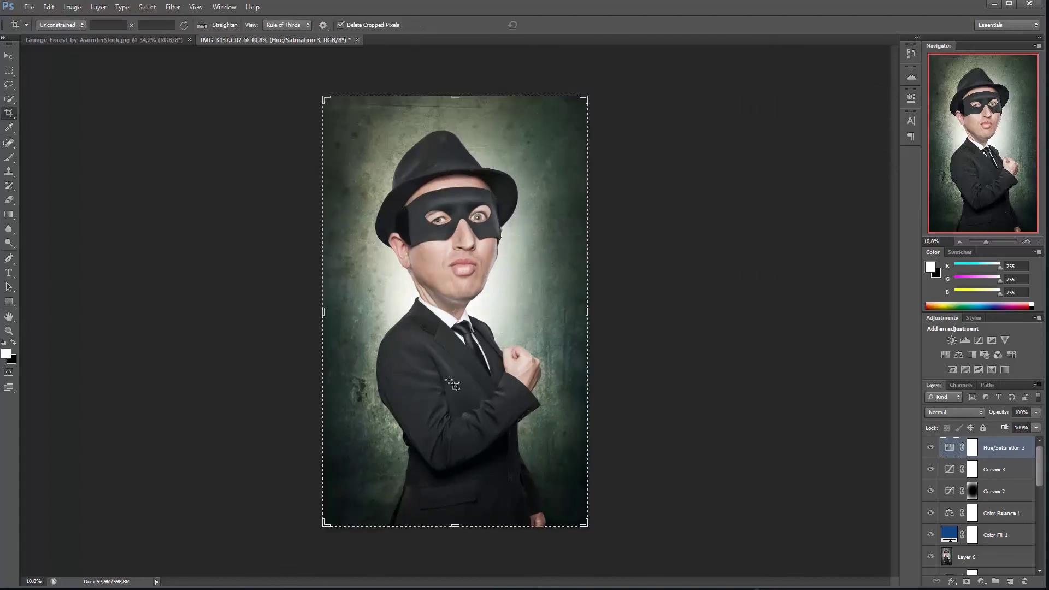
drag(457, 527, 455, 509)
drag(458, 105, 455, 116)
key(Return)
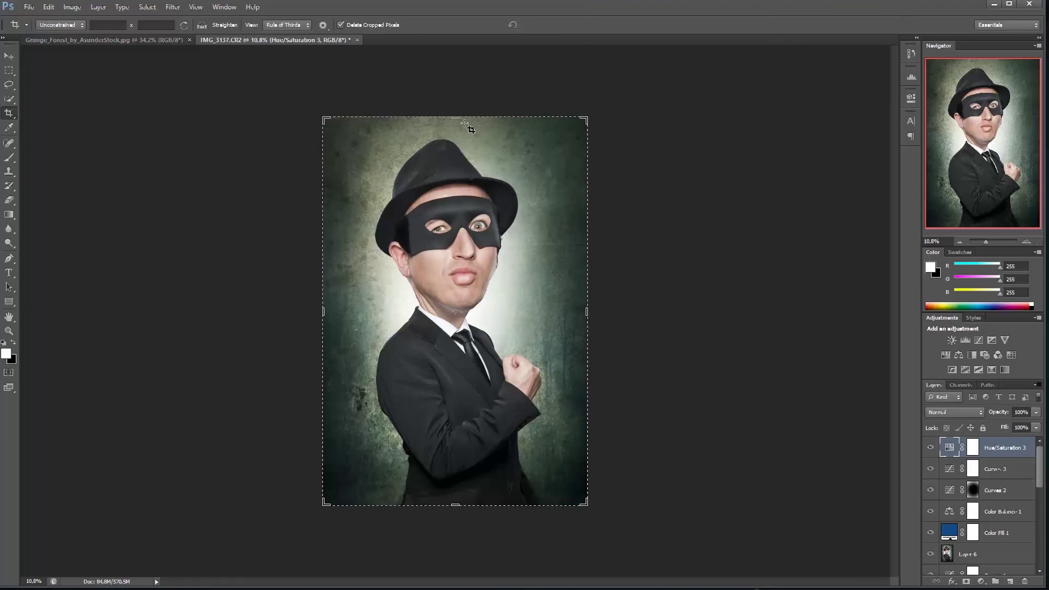
click(9, 56)
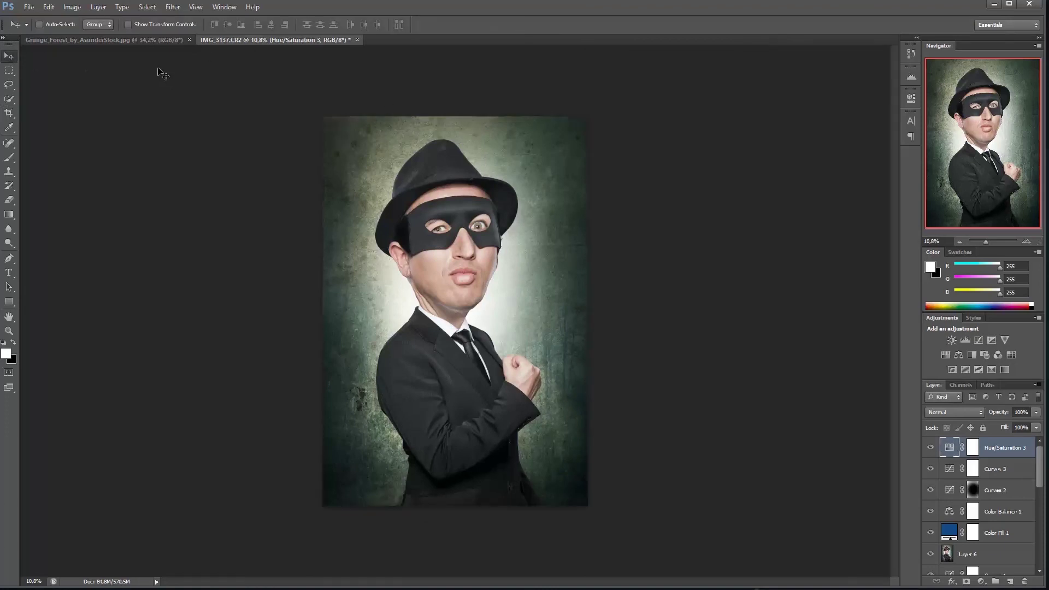